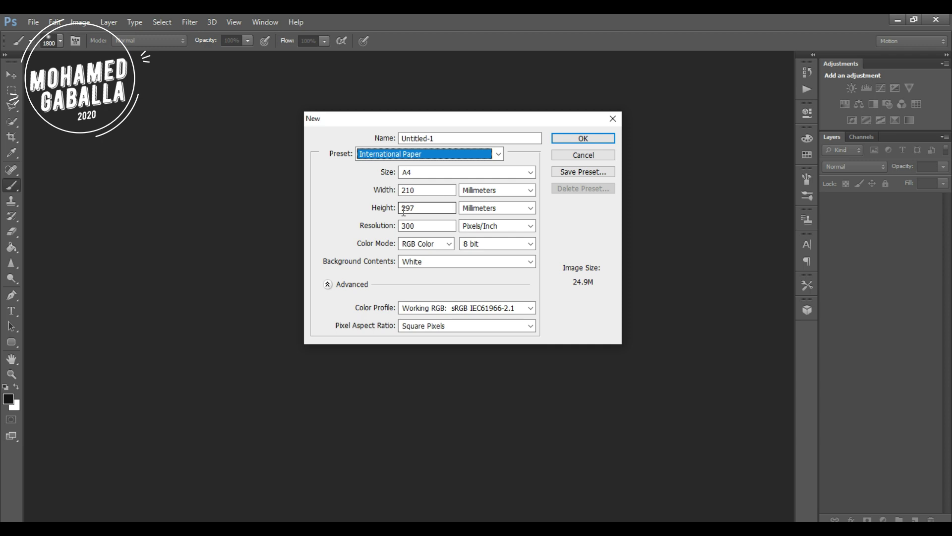
Create a new document 297 mm wide by 210 mm high at 300 ppi.
click(421, 190)
drag(421, 190, 401, 190)
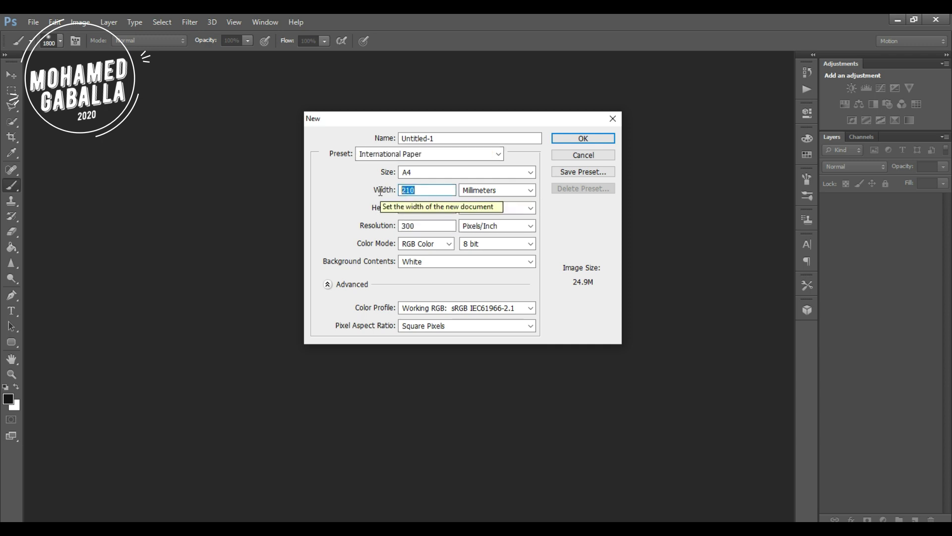
text(297)
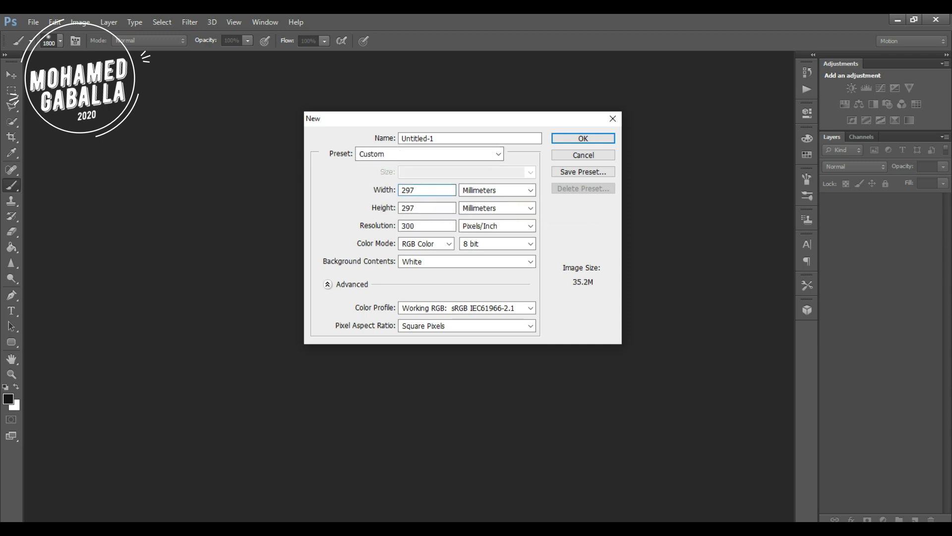
drag(448, 208, 372, 207)
text(210)
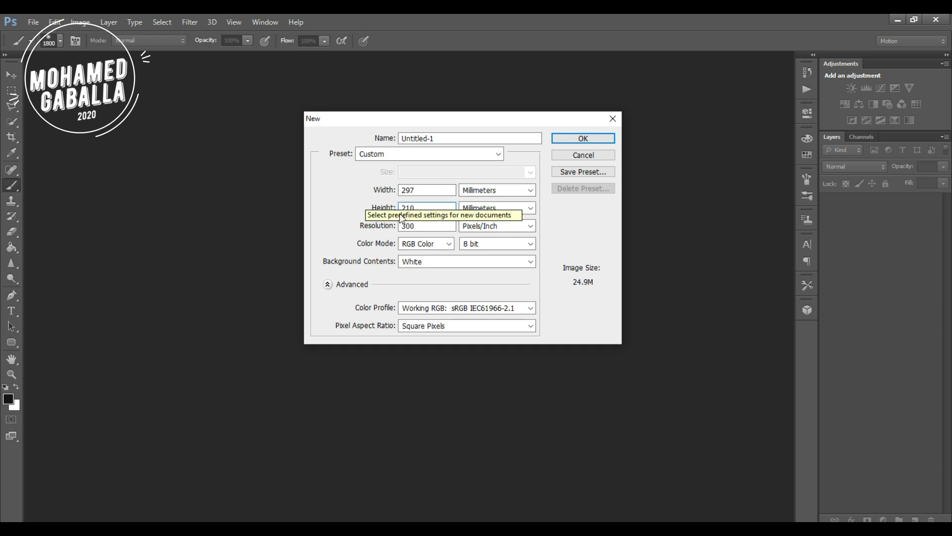
click(579, 140)
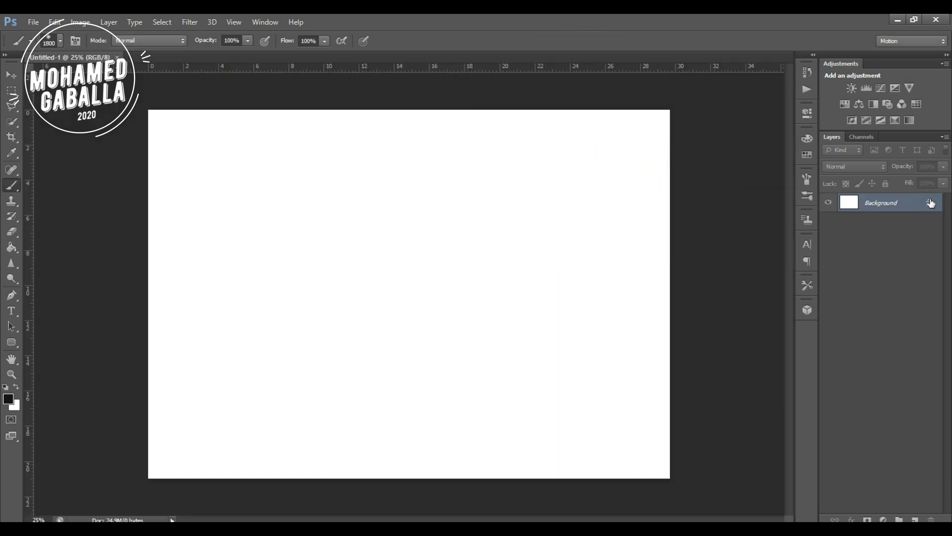
Convert the locked Background into an editable layer named Layer 0.
double_click(930, 202)
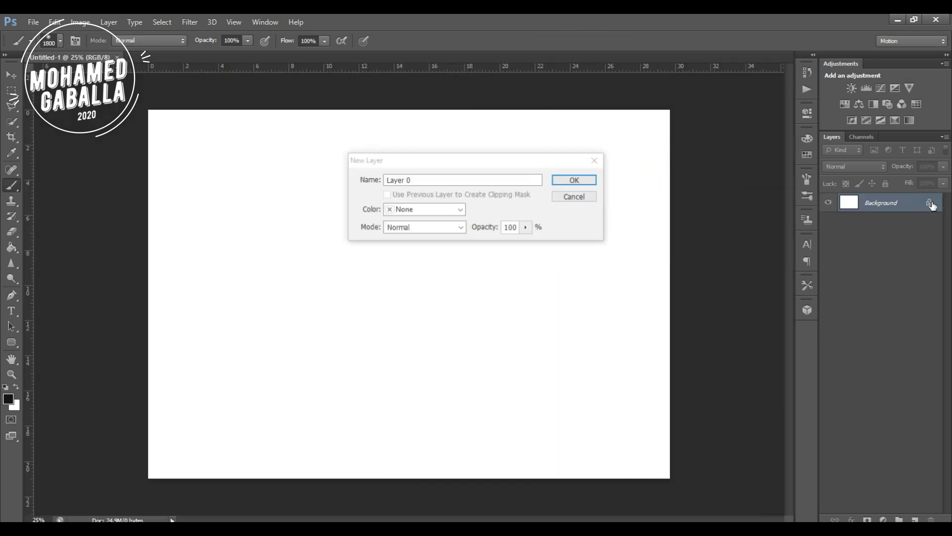
click(575, 180)
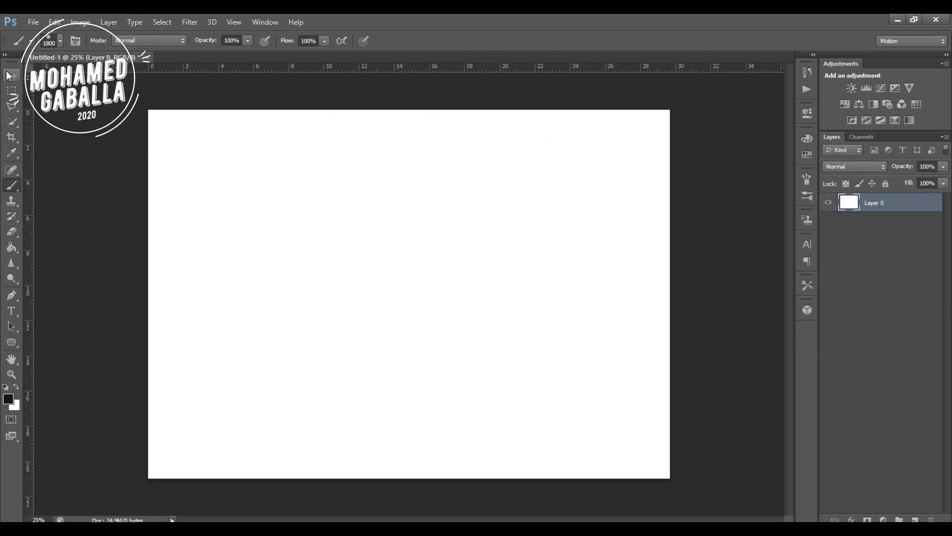
click(11, 75)
scroll(305, 219, up, 1)
scroll(304, 219, down, 1)
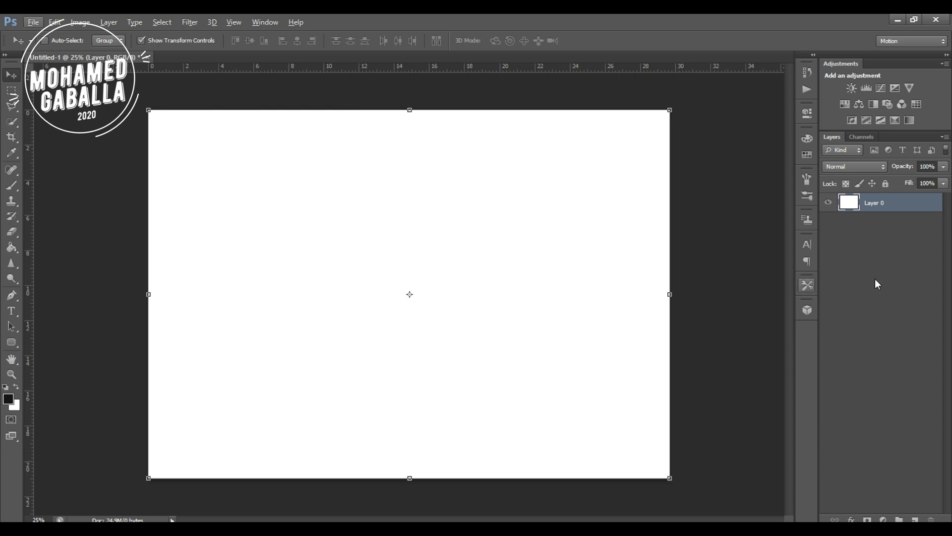
Toggle Layer 0's visibility off and on twice.
click(838, 225)
click(827, 203)
click(828, 202)
click(827, 202)
click(827, 202)
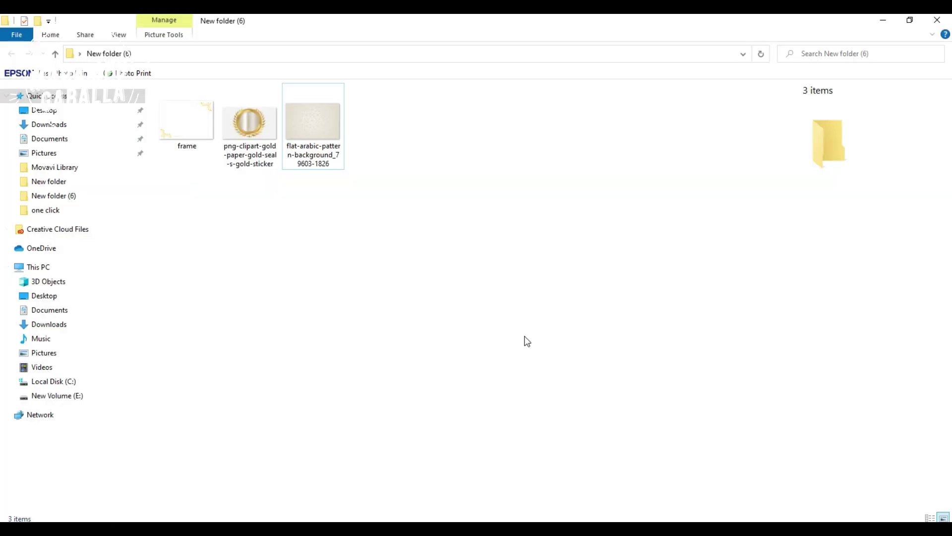
Place the Arabic pattern image and stretch it to fill the whole canvas.
drag(321, 139, 438, 234)
drag(536, 367, 669, 477)
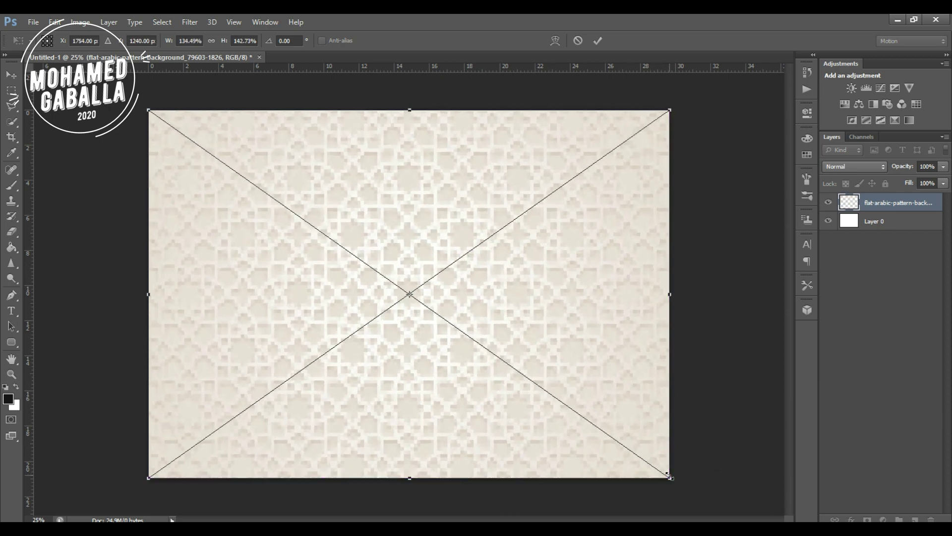
key(Return)
click(908, 338)
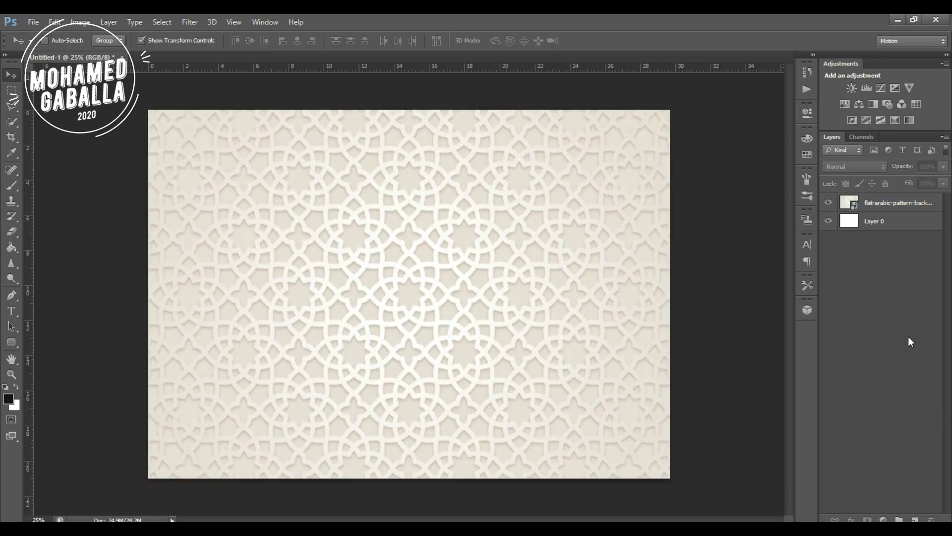
Set the pattern layer to 47% opacity and 53% fill.
click(884, 206)
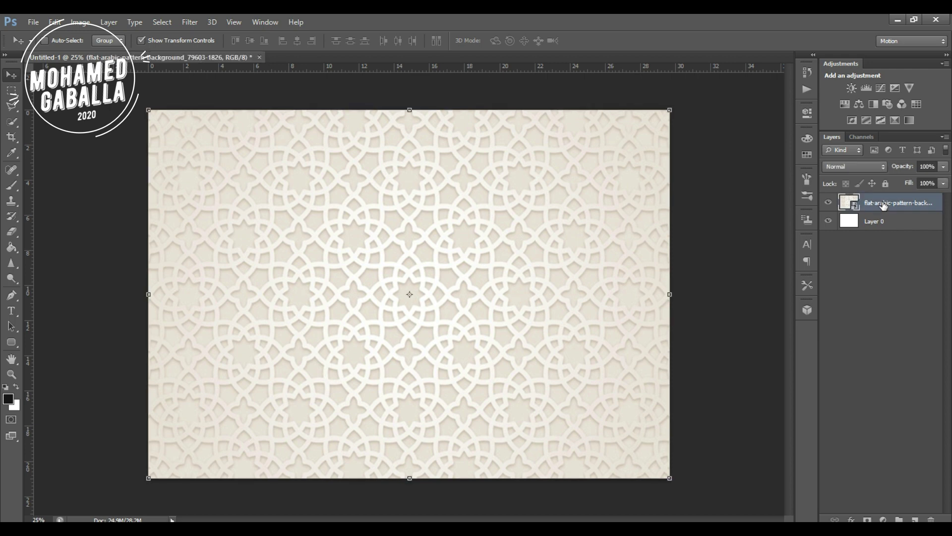
drag(926, 181, 921, 181)
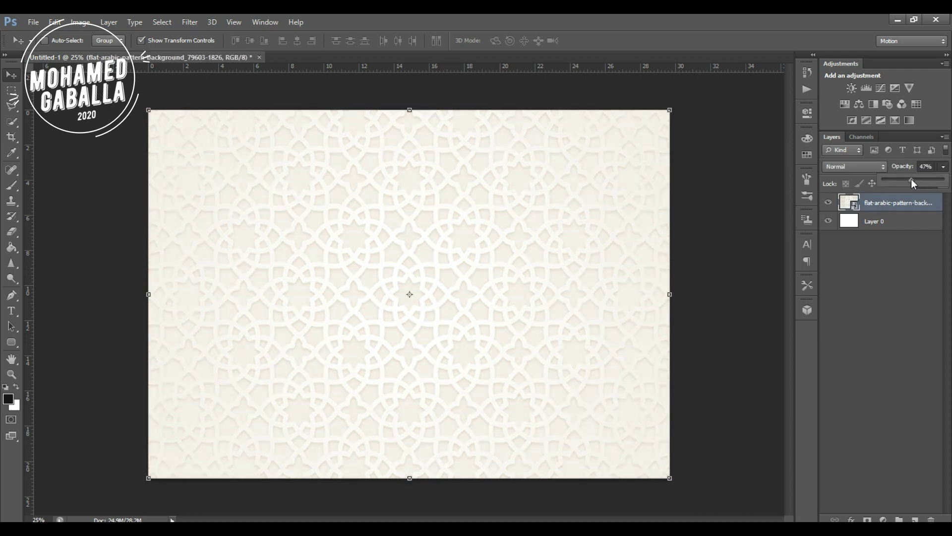
click(948, 212)
click(932, 203)
drag(944, 182, 914, 198)
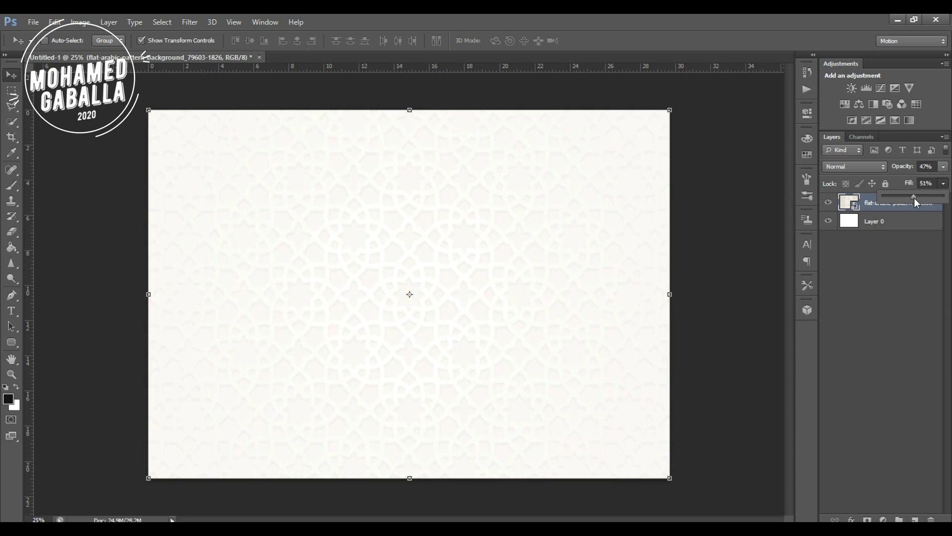
click(918, 279)
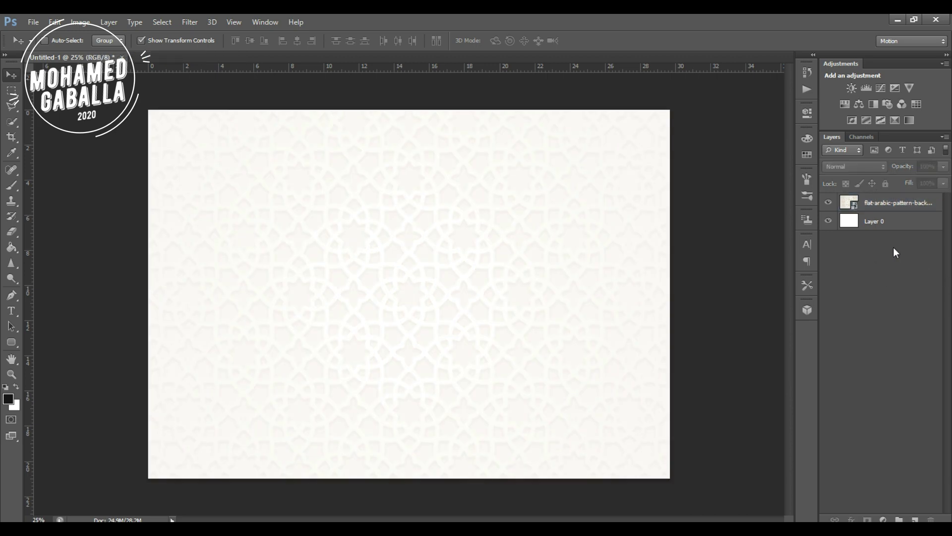
Draw a rectangle across the top of the canvas, deleting the stray Rectangle 2 copy.
click(12, 345)
click(64, 340)
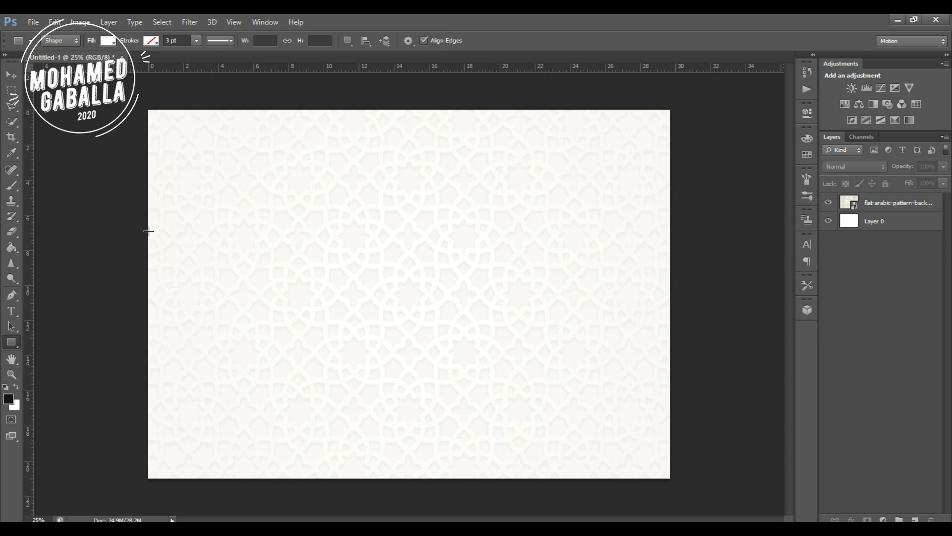
drag(141, 240, 733, 83)
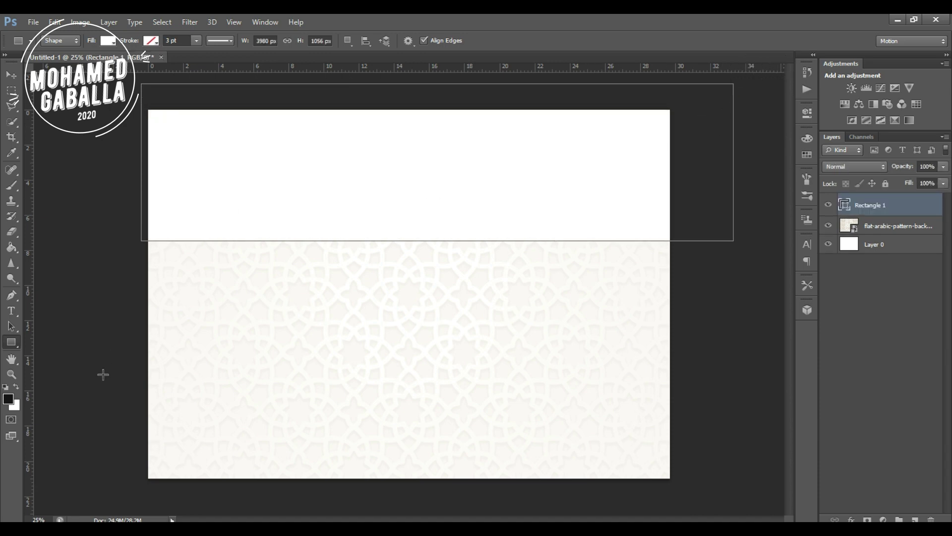
key(ctrl+j)
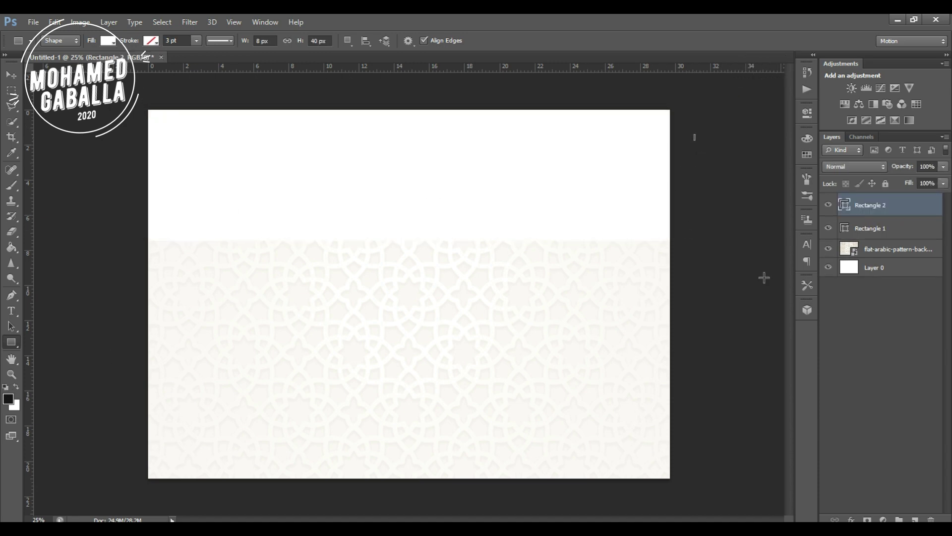
click(854, 319)
click(865, 205)
key(Delete)
key(v)
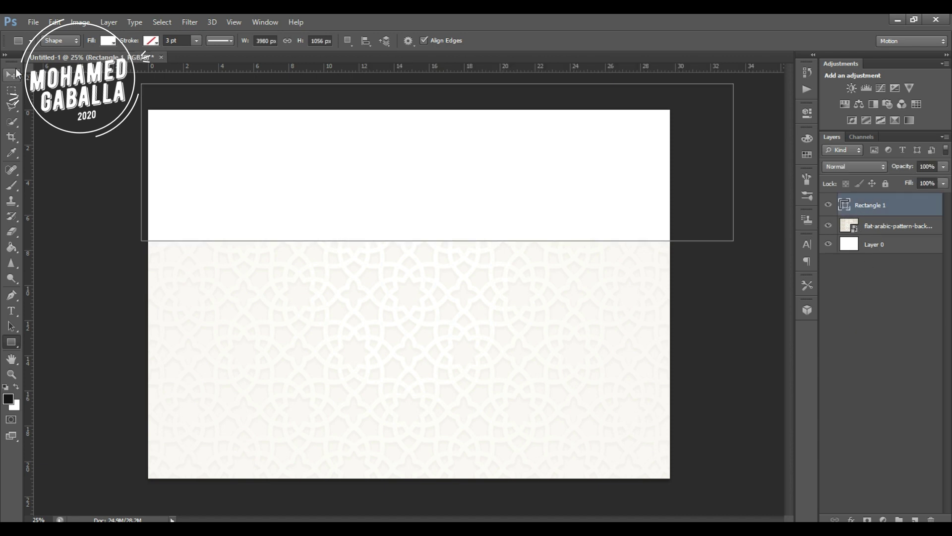
drag(349, 140, 331, 151)
Fill the Rectangle 1 header band with black.
double_click(845, 205)
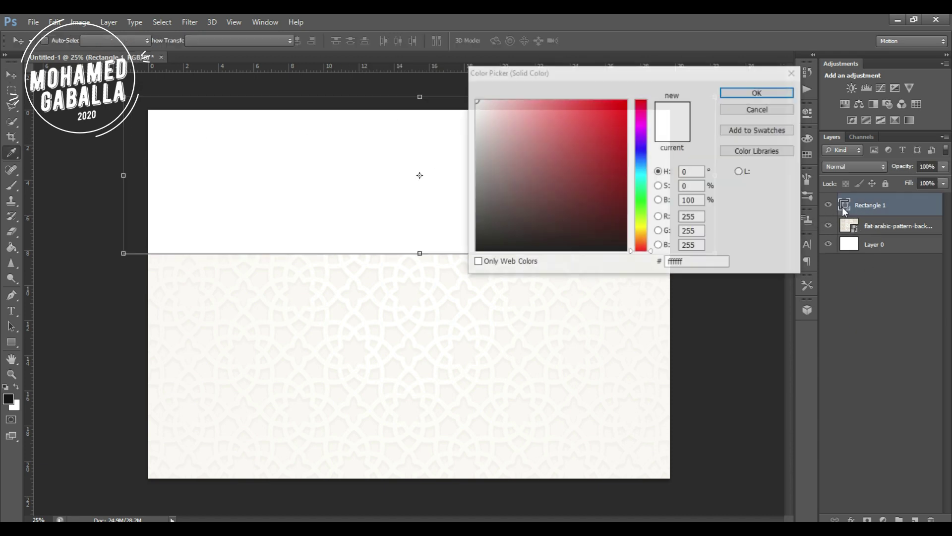
drag(489, 243, 427, 266)
click(753, 97)
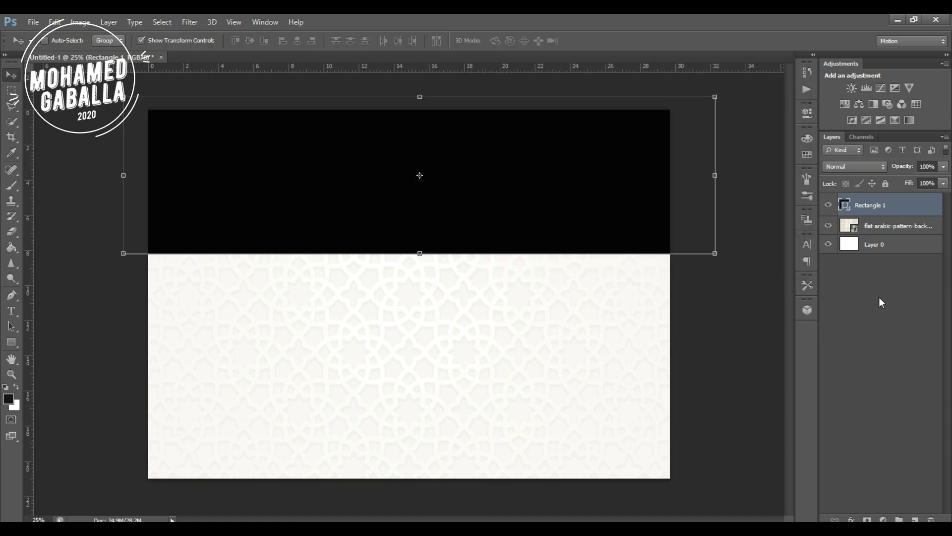
click(884, 292)
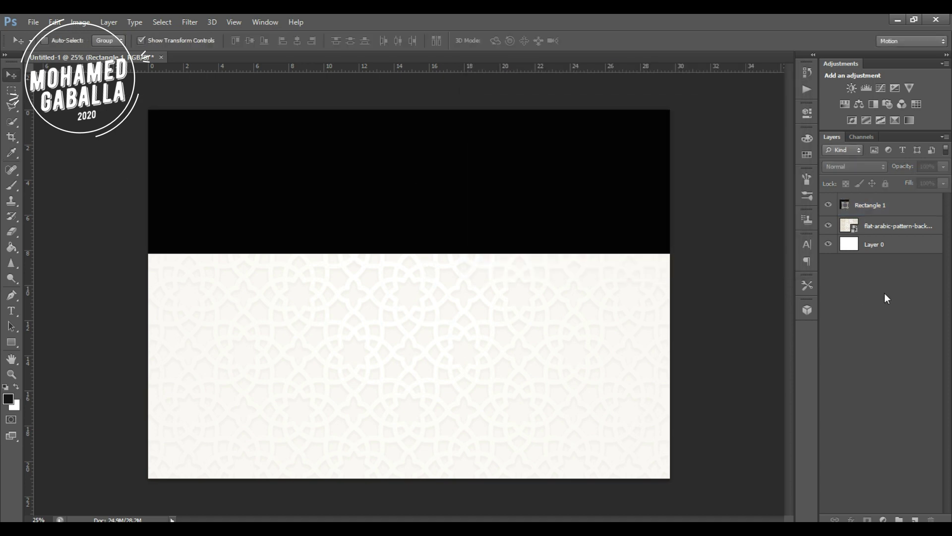
Duplicate the pattern above Rectangle 1, clip it to the header, and set 19% opacity.
click(883, 228)
drag(883, 231, 883, 206)
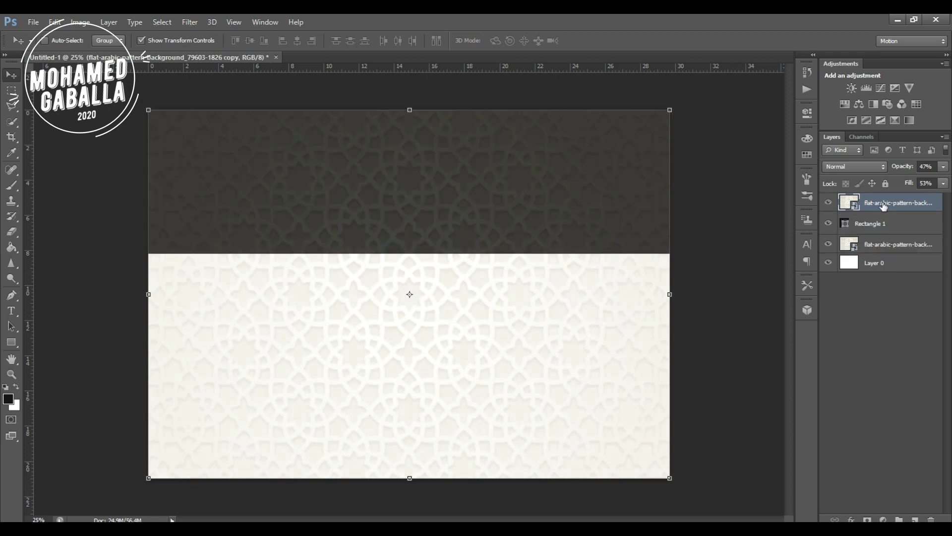
alt+click(867, 209)
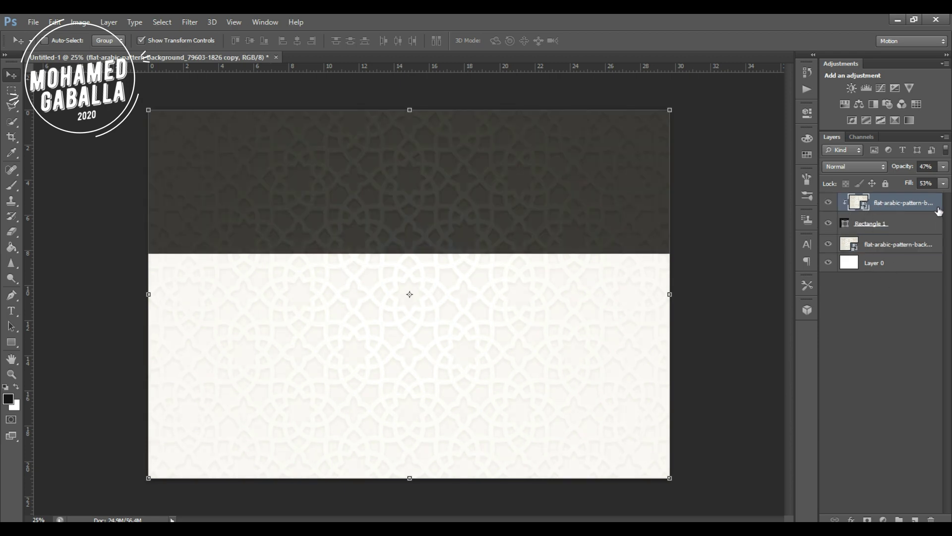
click(943, 167)
drag(917, 182, 898, 188)
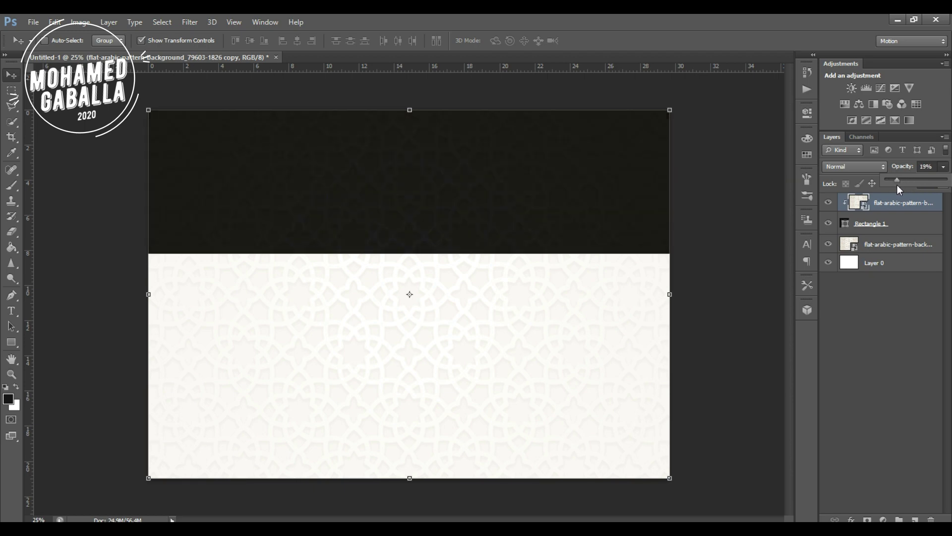
click(909, 290)
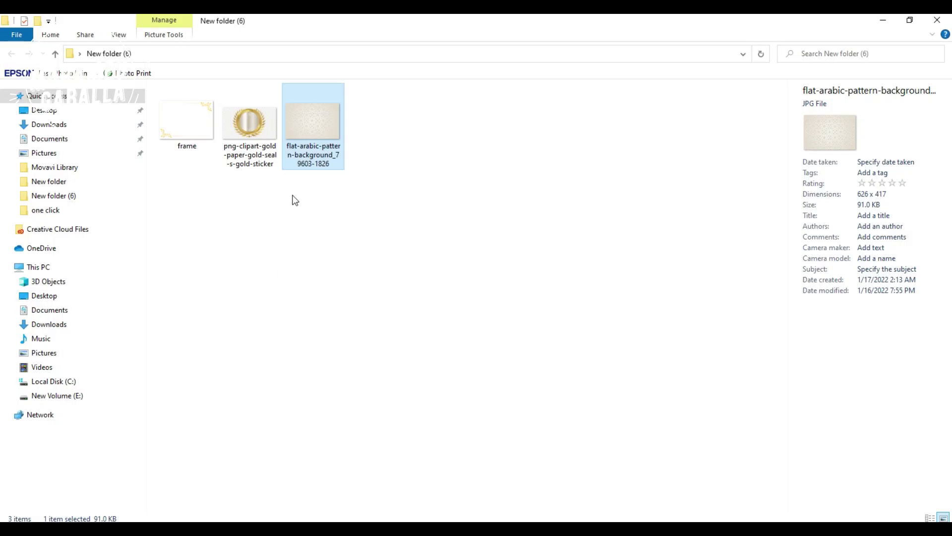
Place the gold leaf frame PNG over the whole canvas as a new frame layer.
click(198, 133)
drag(197, 132, 361, 375)
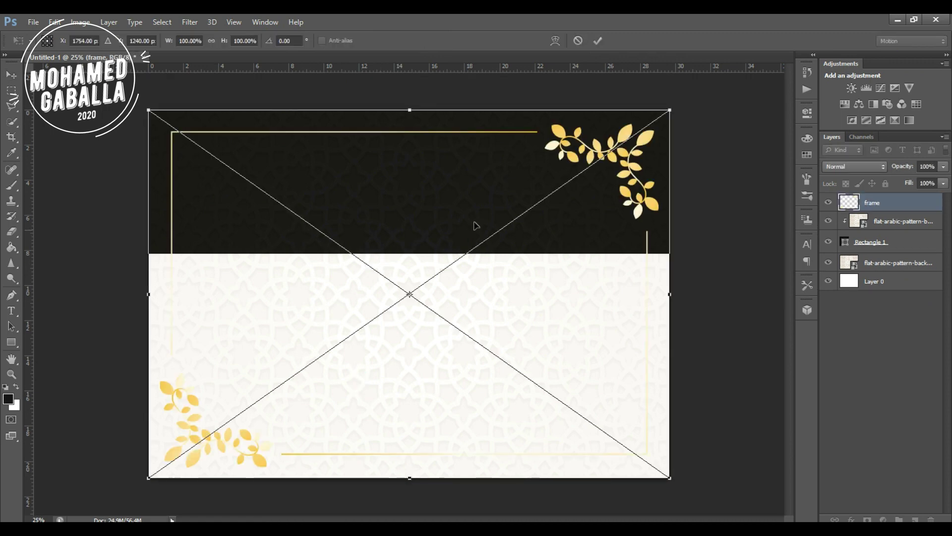
key(Return)
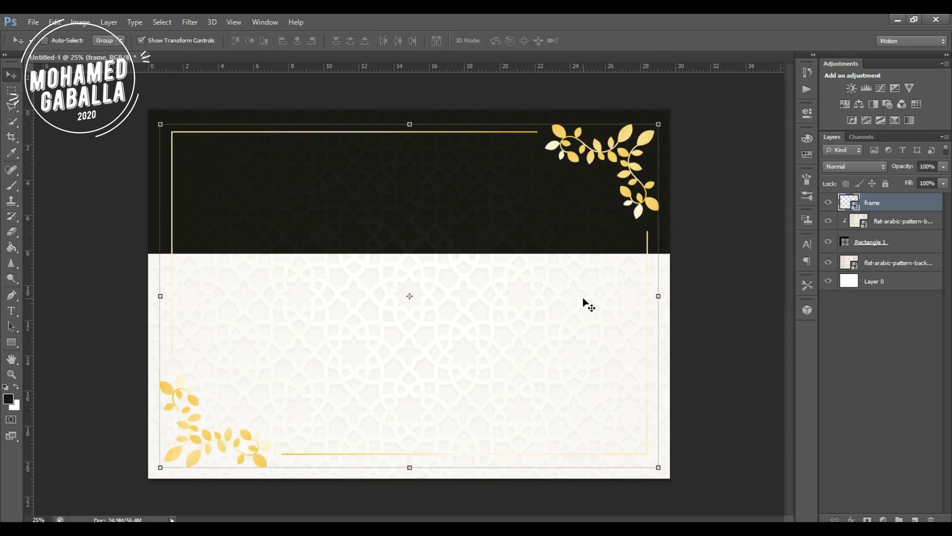
click(880, 344)
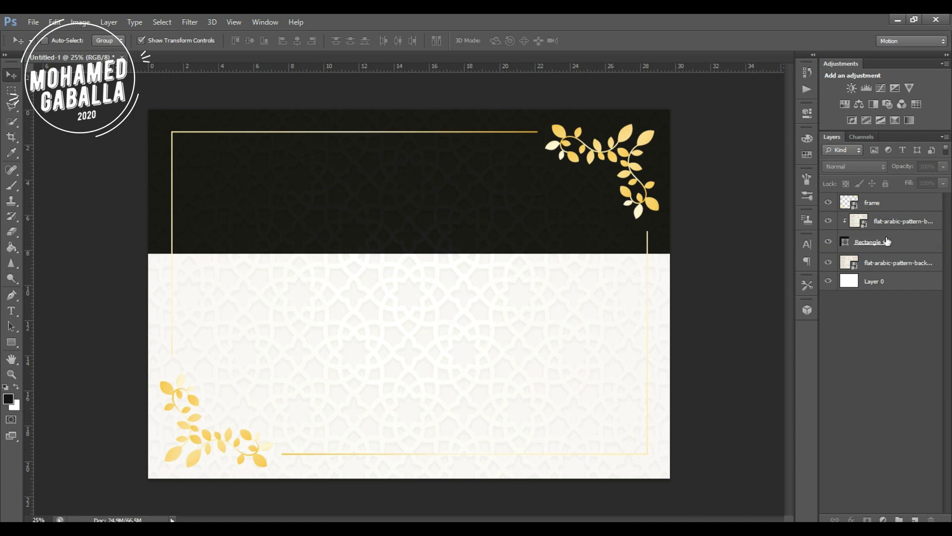
click(12, 311)
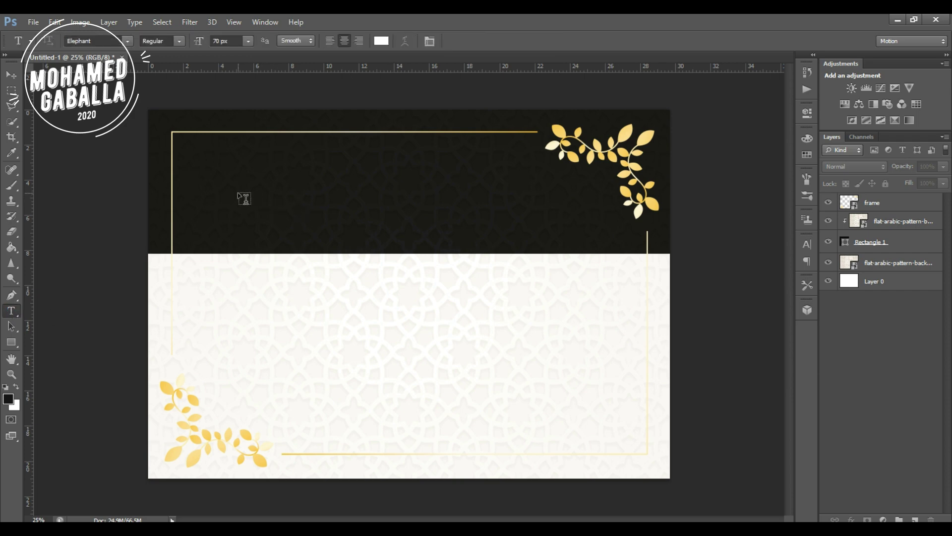
Type CERTIFICATE on the dark header and move it toward the centre.
click(243, 169)
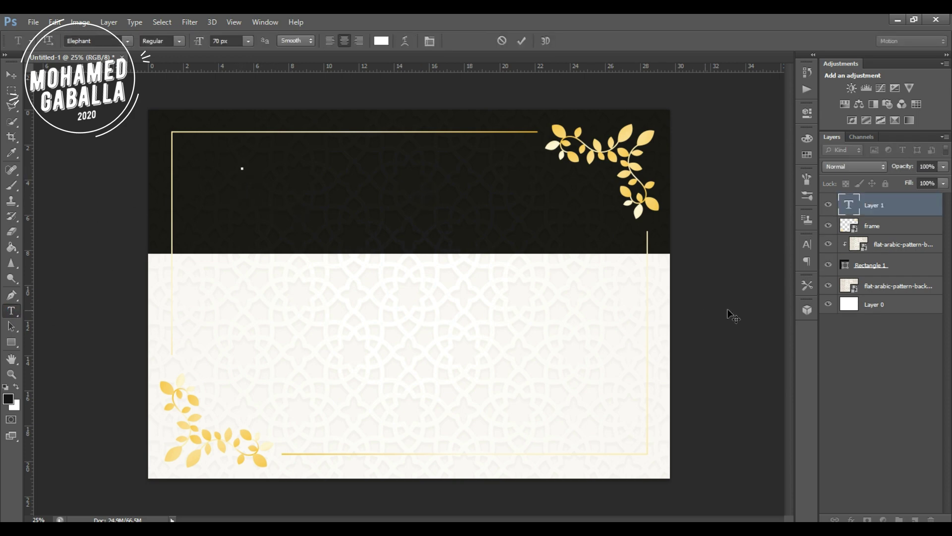
text(CERTIFICATE)
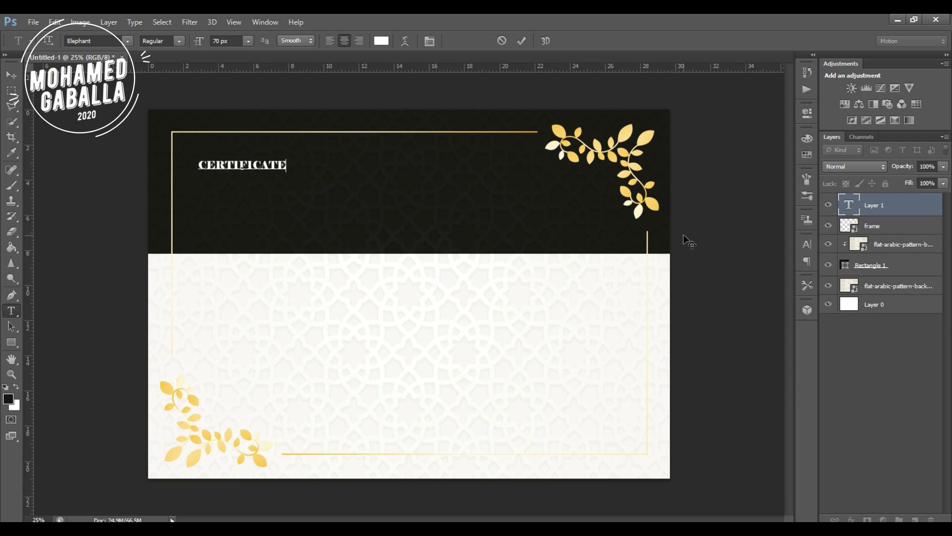
double_click(224, 164)
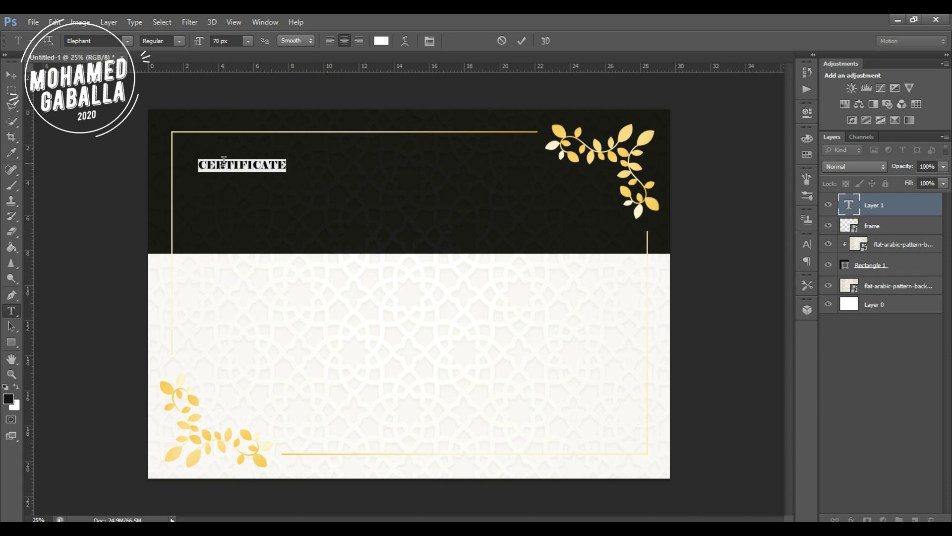
click(219, 40)
scroll(218, 39, up, 9)
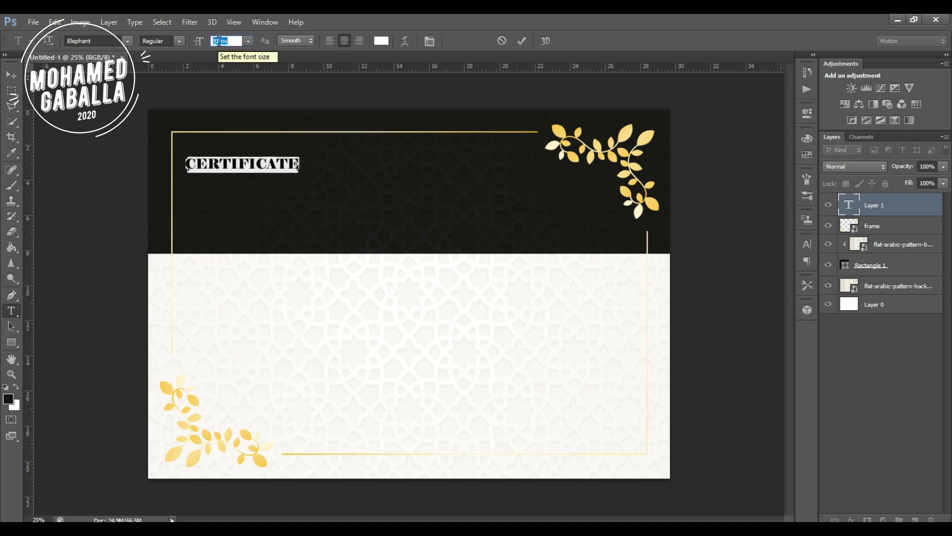
click(11, 74)
drag(234, 161, 403, 176)
Resize the white Elephant CERTIFICATE title to 205 px and centre it in the header.
double_click(850, 205)
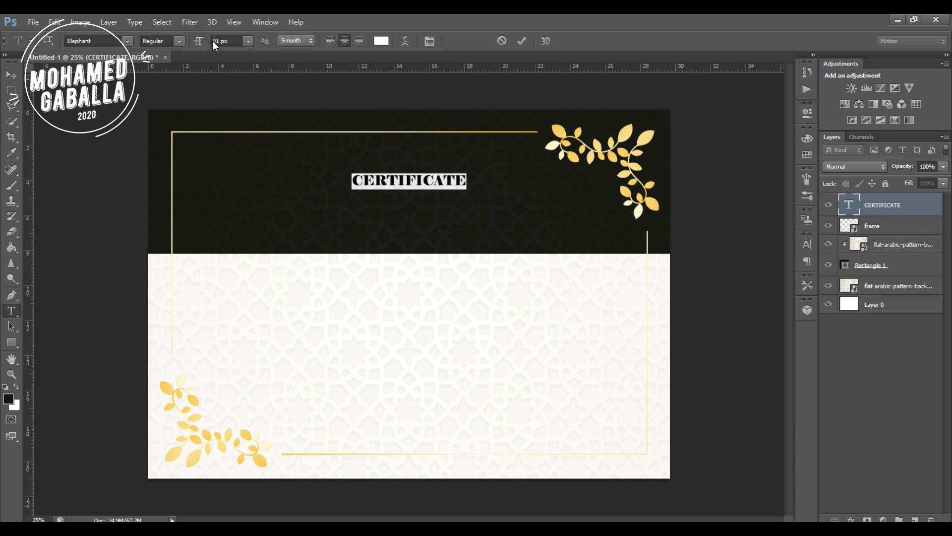
scroll(213, 40, up, 20)
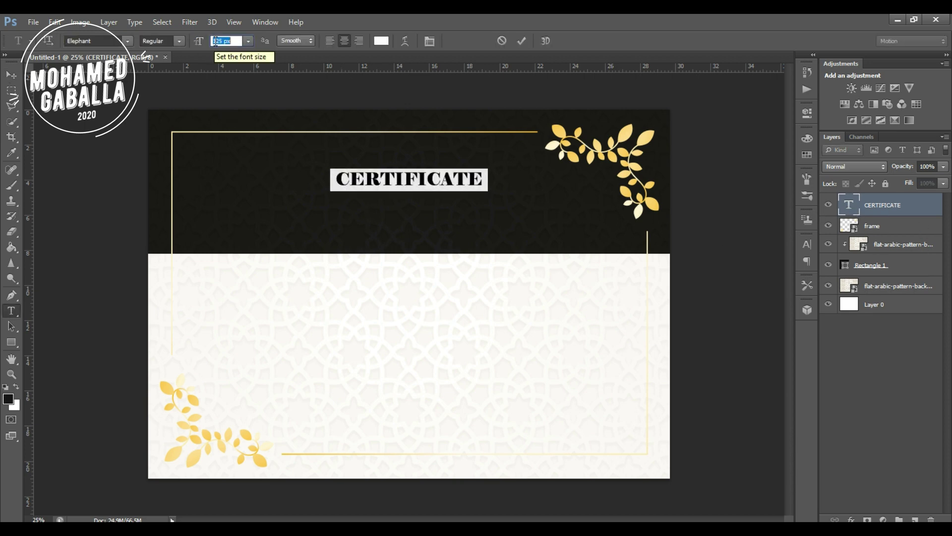
scroll(213, 41, up, 20)
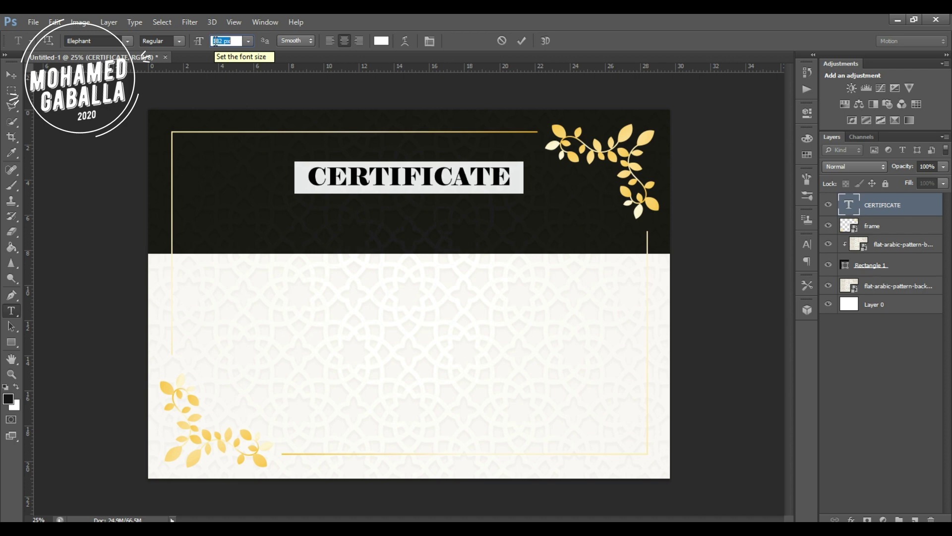
scroll(215, 41, up, 14)
scroll(215, 42, down, 5)
scroll(213, 42, down, 4)
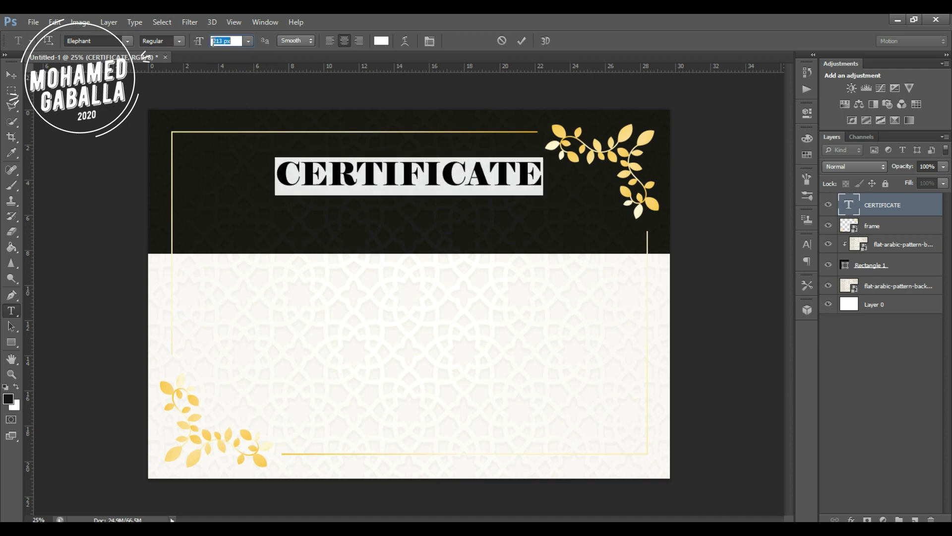
scroll(213, 44, down, 4)
click(11, 74)
mouse_move(431, 172)
mouse_down()
mouse_move(414, 185)
mouse_move(431, 185)
mouse_up()
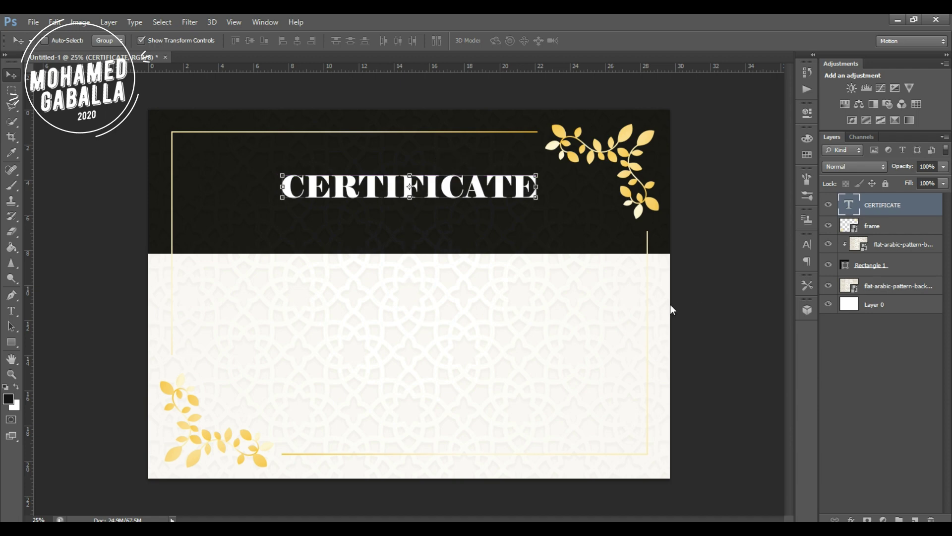
click(13, 311)
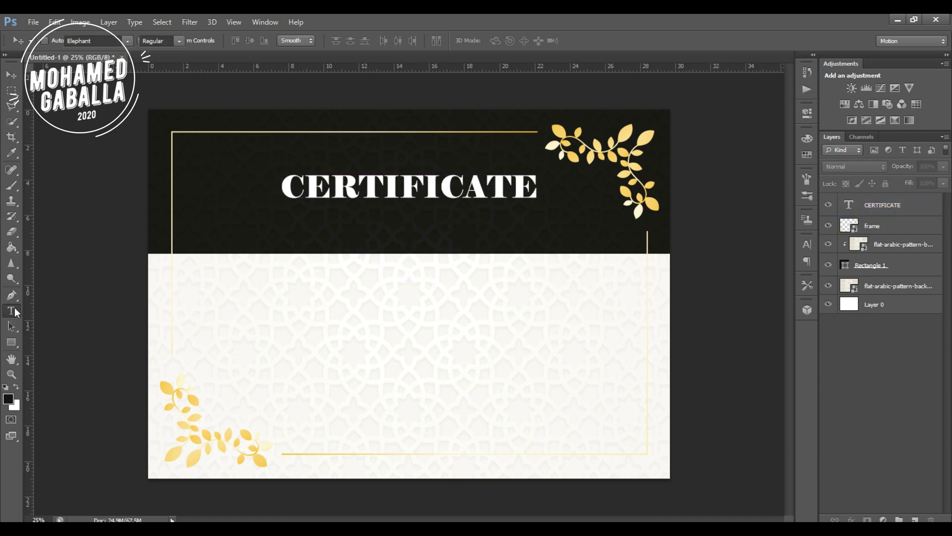
Type the OF RECOGNATION subtitle below CERTIFICATE and shrink its font size.
click(322, 215)
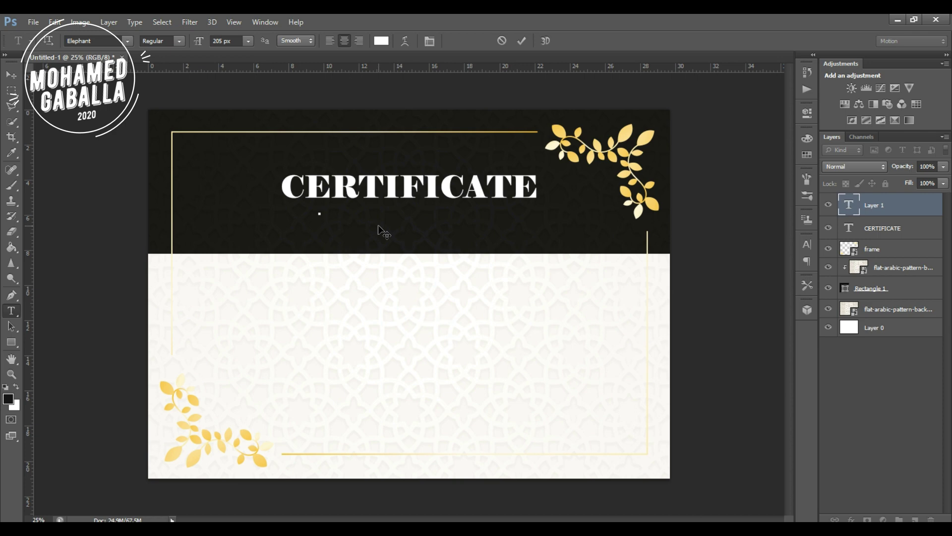
text(OF RECOGNAT)
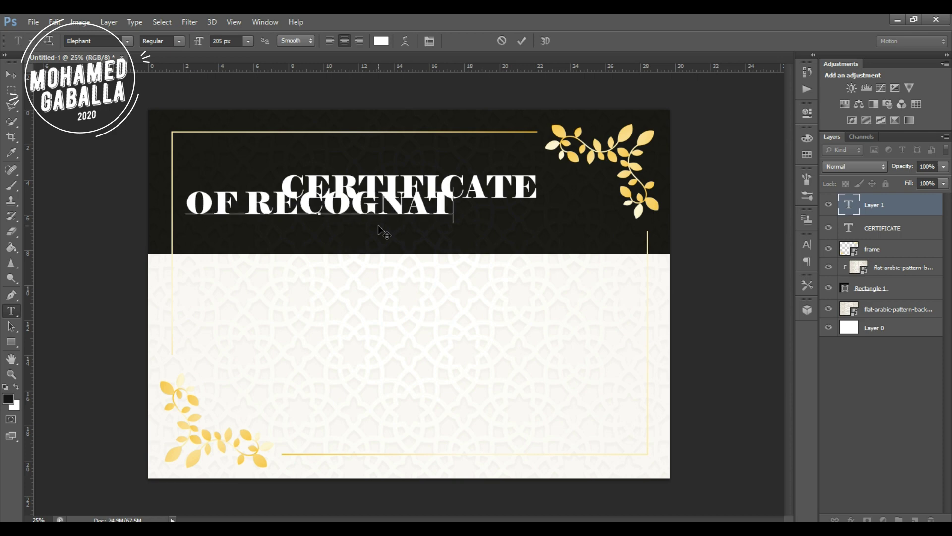
text(ION)
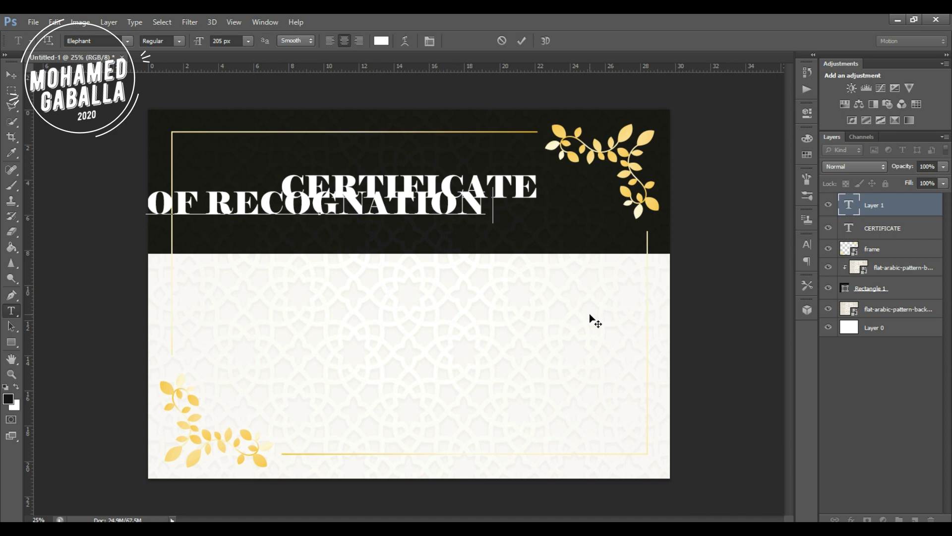
key(BackSpace)
click(851, 210)
double_click(851, 211)
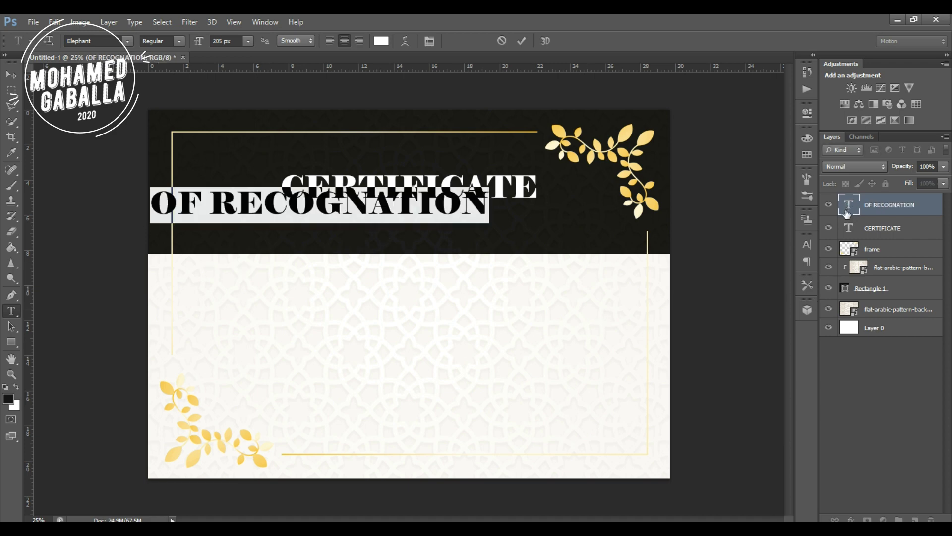
click(224, 40)
scroll(221, 40, down, 20)
scroll(218, 40, down, 20)
scroll(219, 46, down, 20)
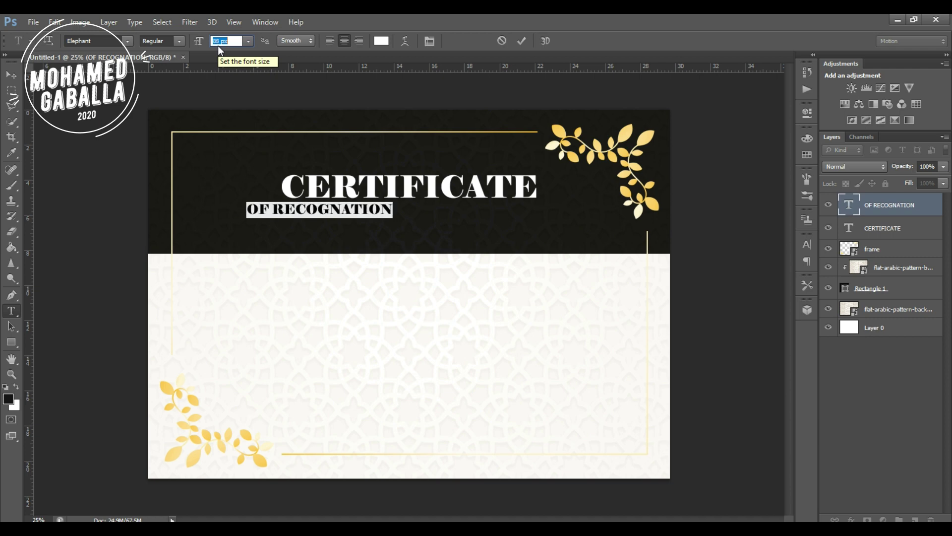
scroll(218, 45, down, 2)
Change the subtitle's font to Agency FB.
click(114, 42)
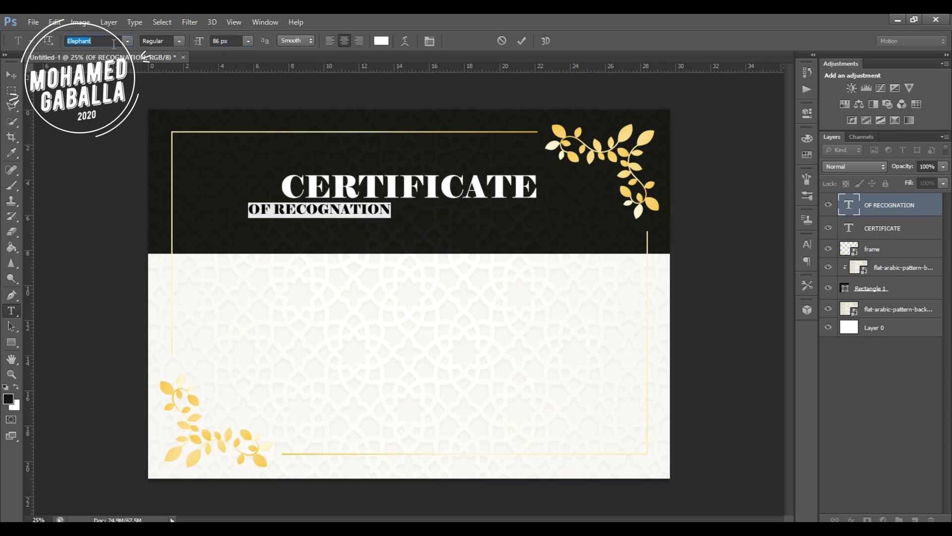
click(128, 41)
scroll(129, 114, up, 15)
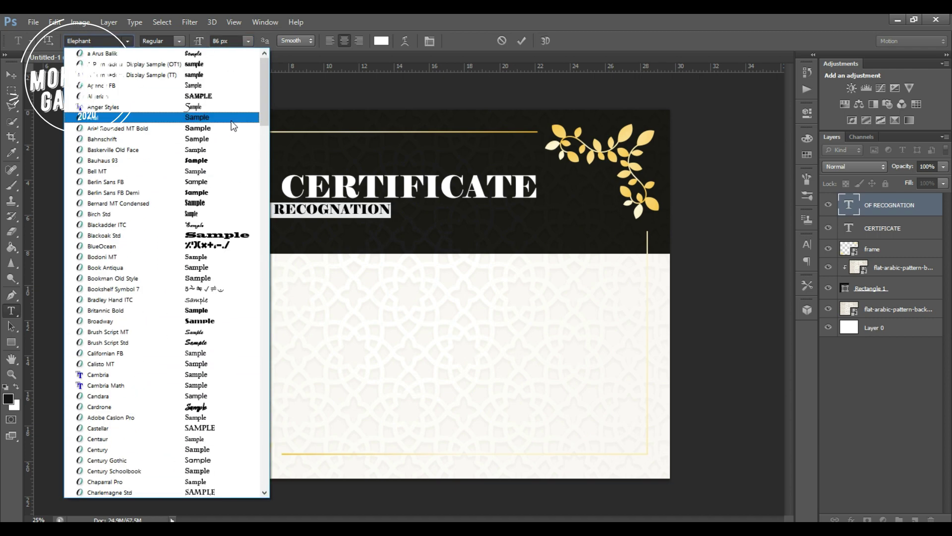
click(102, 85)
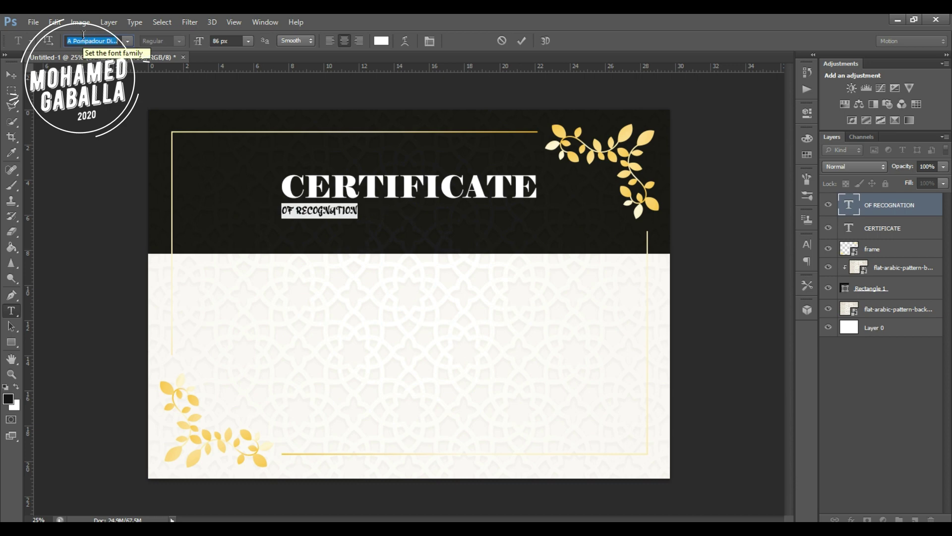
scroll(83, 35, down, 4)
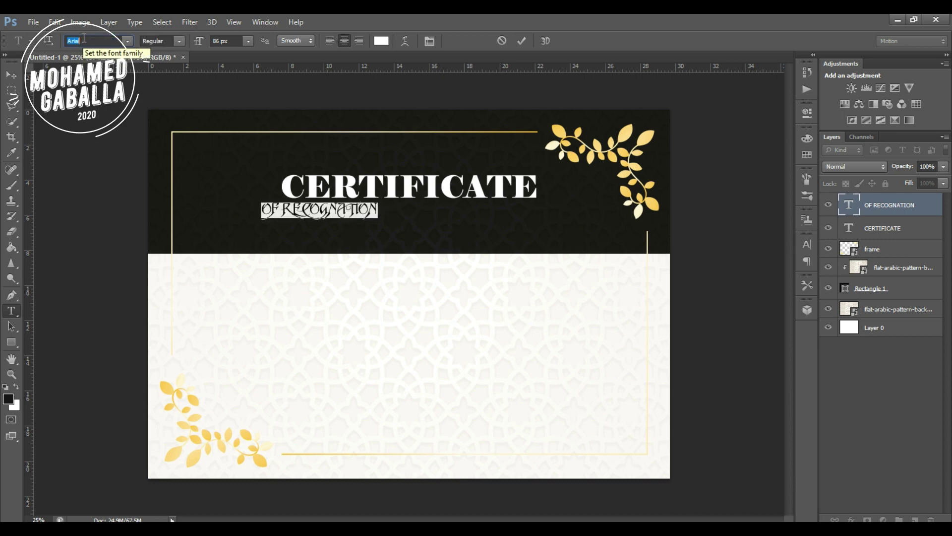
scroll(83, 37, down, 5)
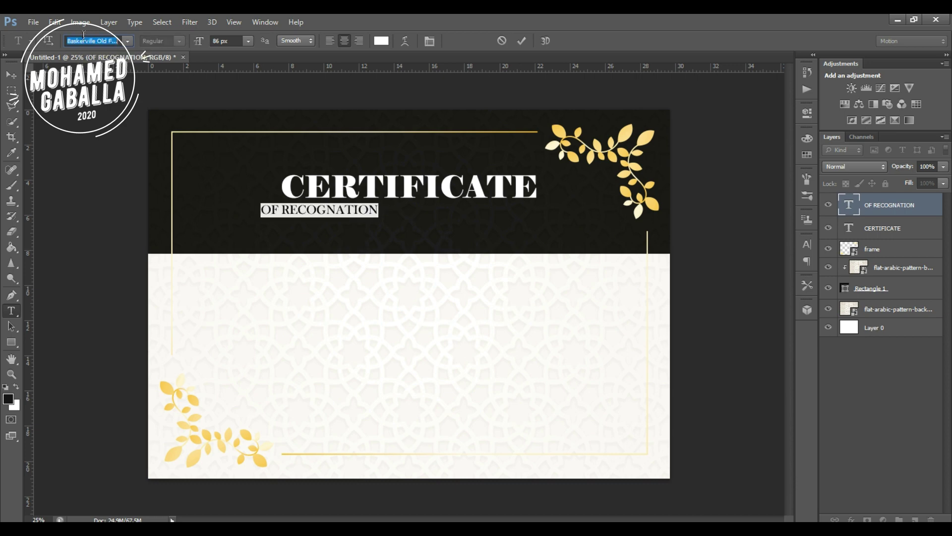
scroll(84, 36, down, 4)
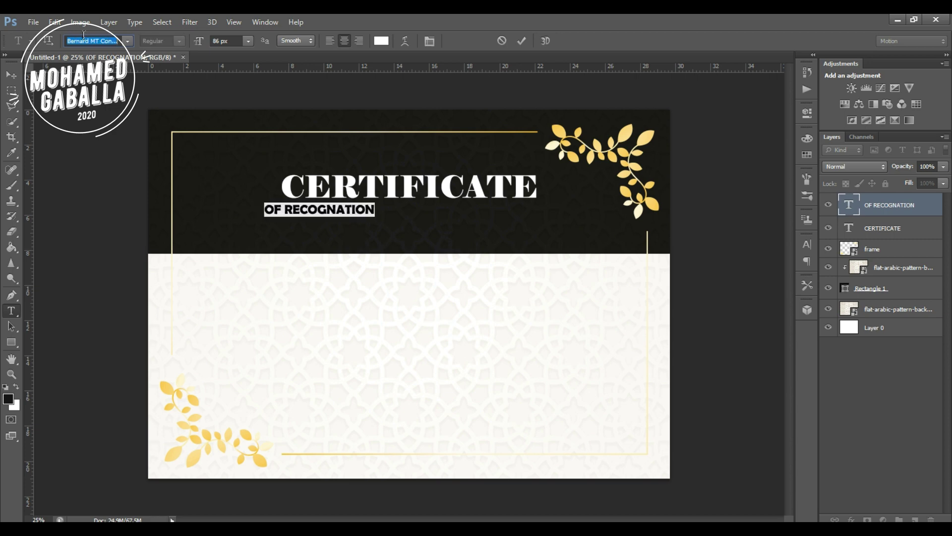
Browse the full font list for another typeface for the subtitle.
click(128, 41)
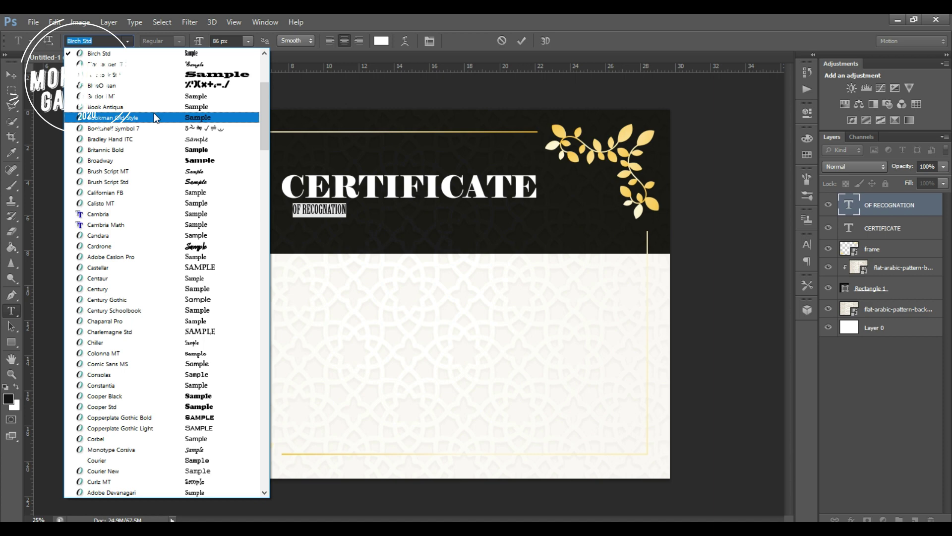
scroll(155, 114, down, 2)
scroll(154, 114, down, 10)
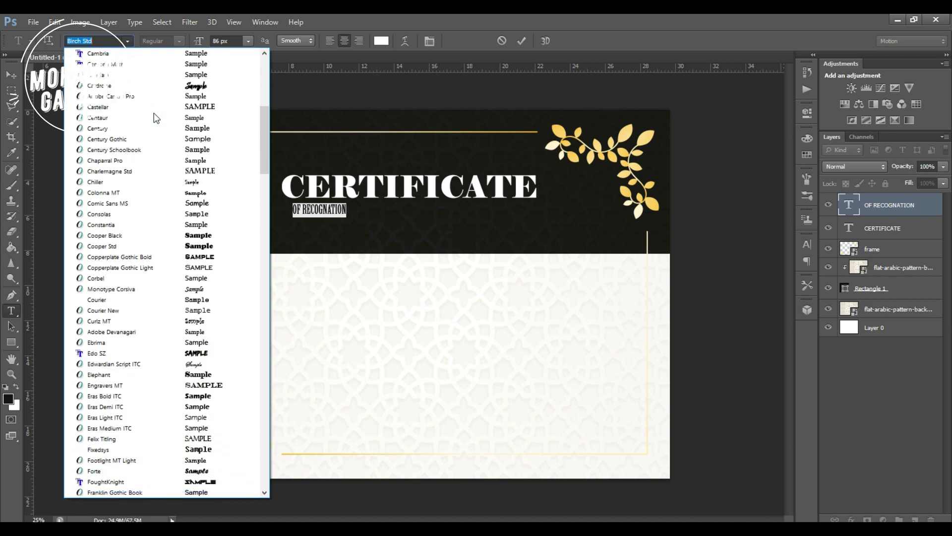
scroll(154, 119, down, 8)
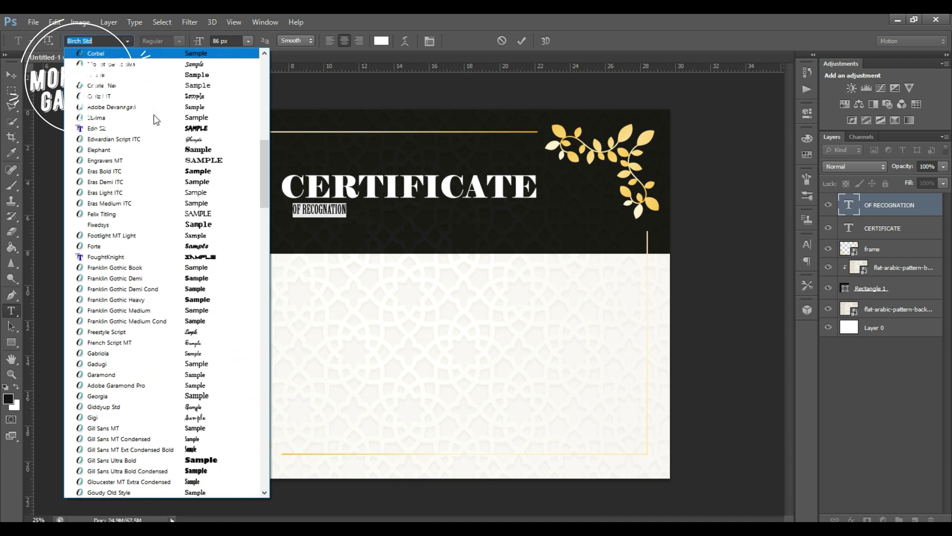
scroll(154, 114, down, 3)
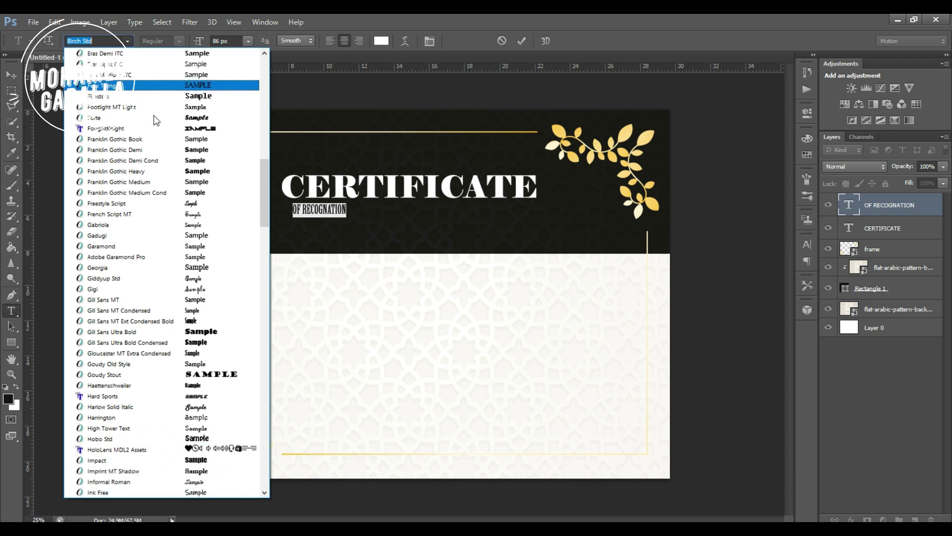
scroll(154, 116, down, 5)
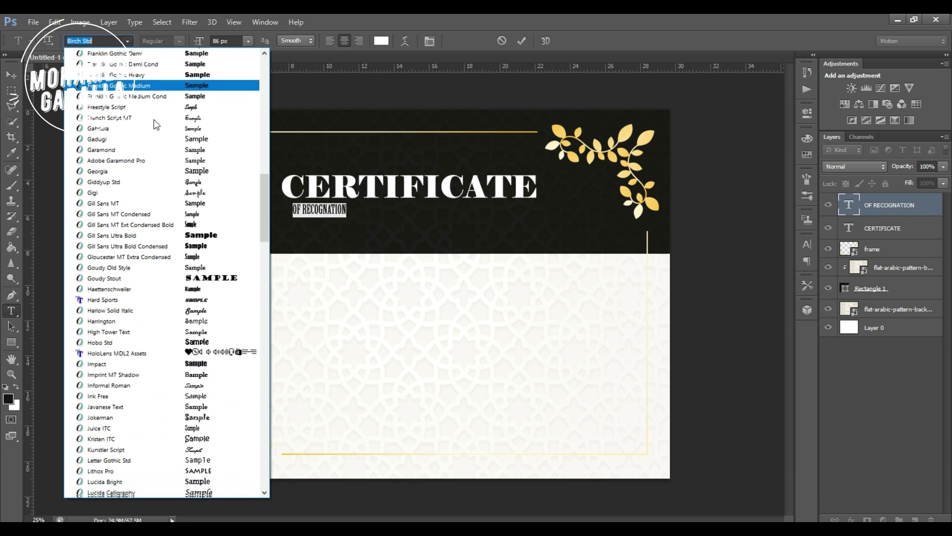
scroll(155, 125, down, 3)
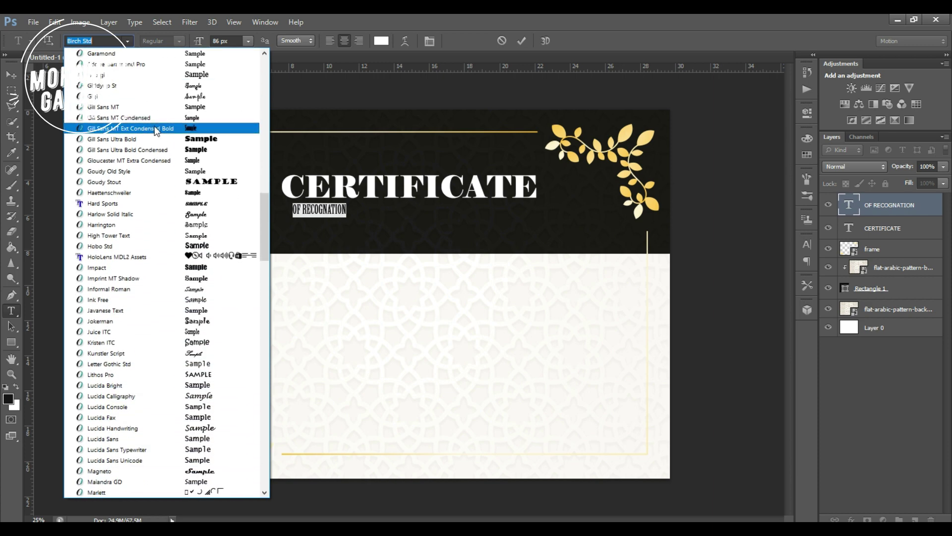
scroll(154, 127, down, 5)
scroll(171, 187, down, 3)
scroll(170, 187, down, 1)
scroll(147, 199, down, 3)
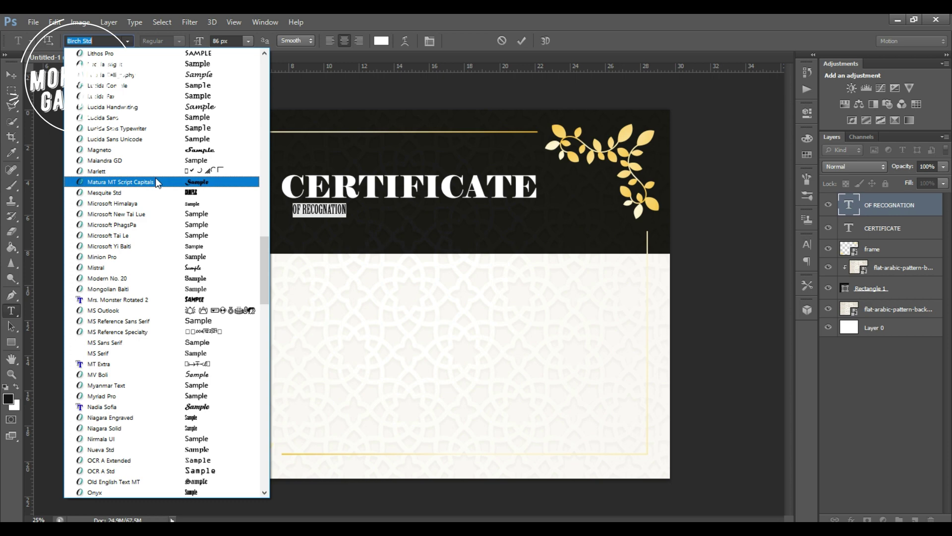
scroll(156, 179, down, 2)
scroll(157, 184, down, 2)
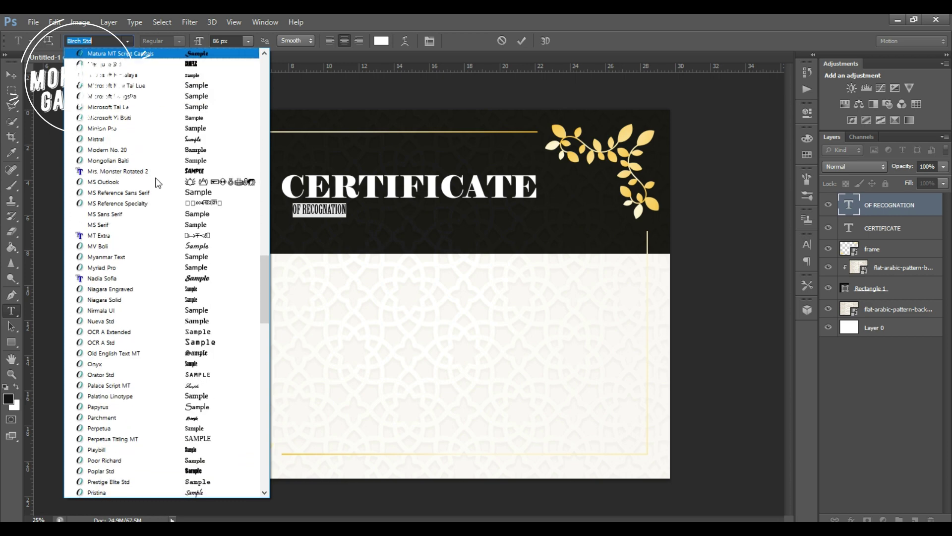
scroll(156, 186, down, 3)
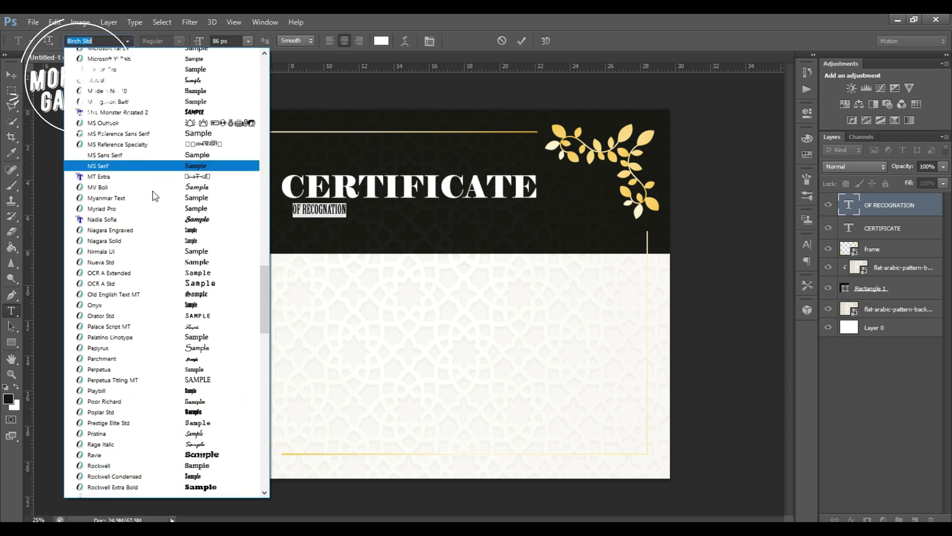
scroll(152, 193, down, 6)
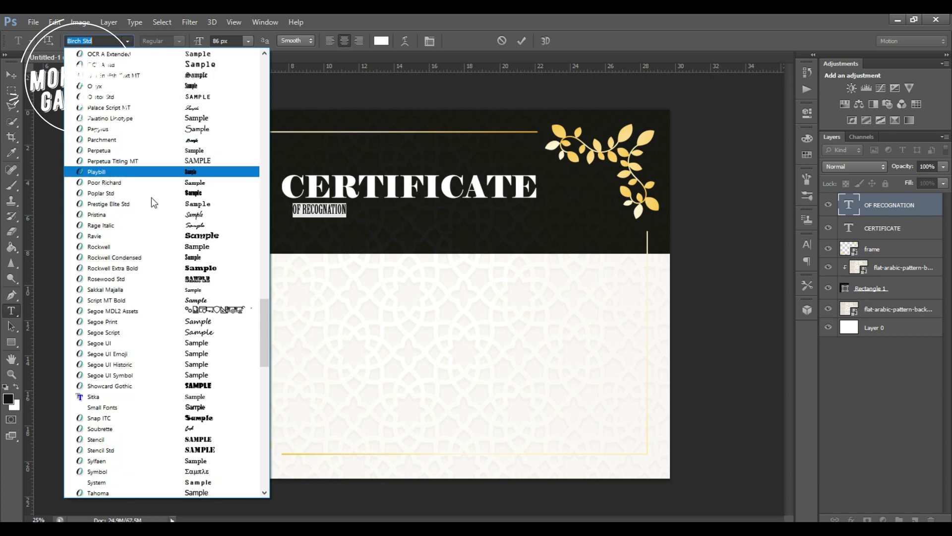
scroll(145, 207, down, 2)
scroll(148, 215, down, 6)
scroll(145, 209, down, 7)
scroll(146, 209, down, 5)
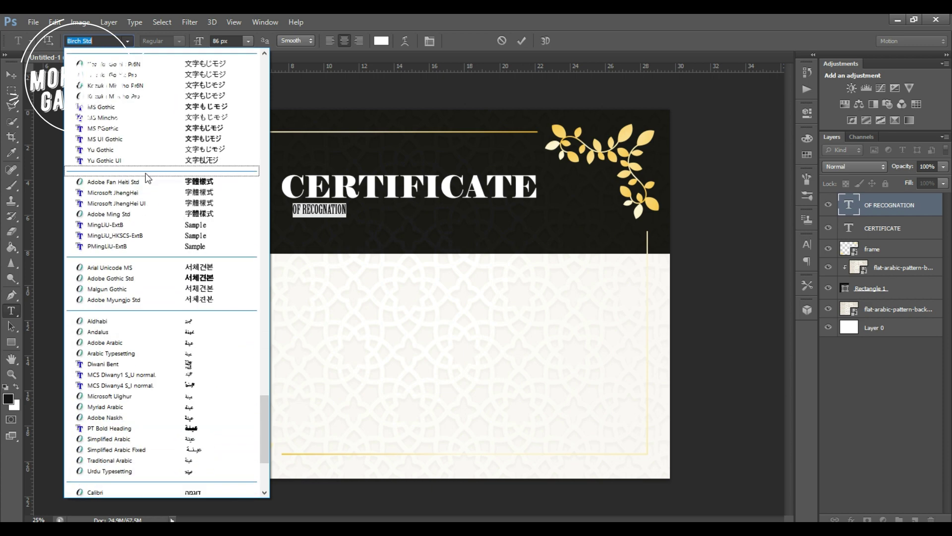
scroll(145, 174, down, 5)
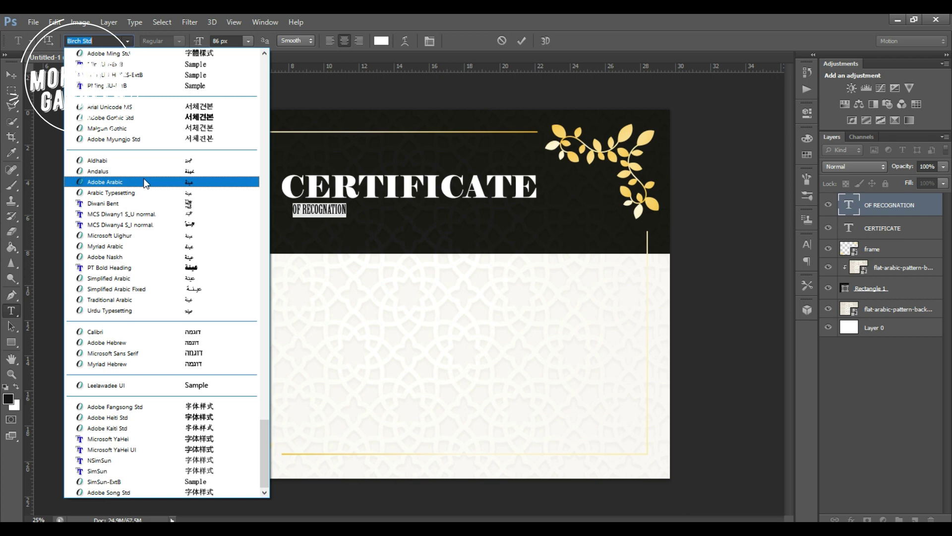
scroll(255, 377, up, 8)
scroll(255, 347, up, 2)
drag(264, 397, 266, 52)
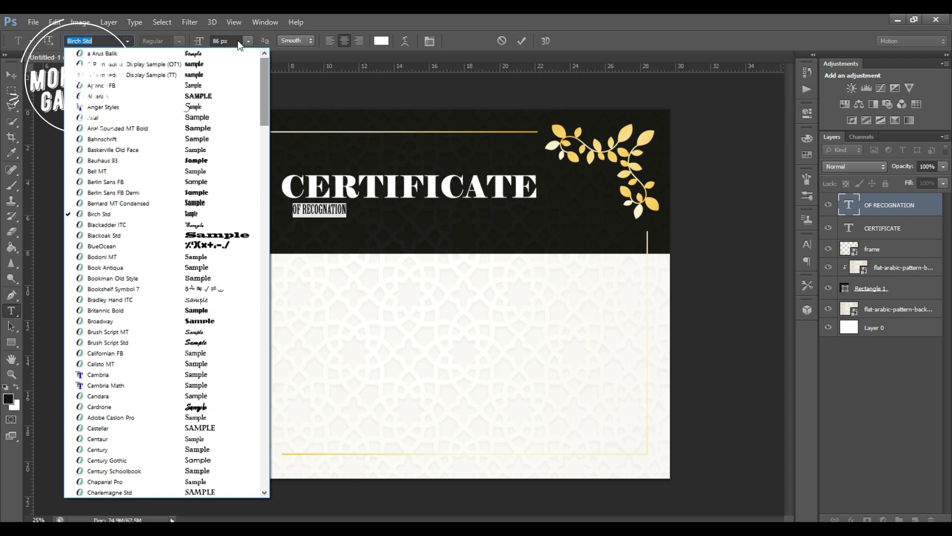
Preview fonts on OF RECOGNATION and settle on Cambria.
click(89, 64)
key(Down)
key(Down)
key(Down)
key(Down)
key(Down)
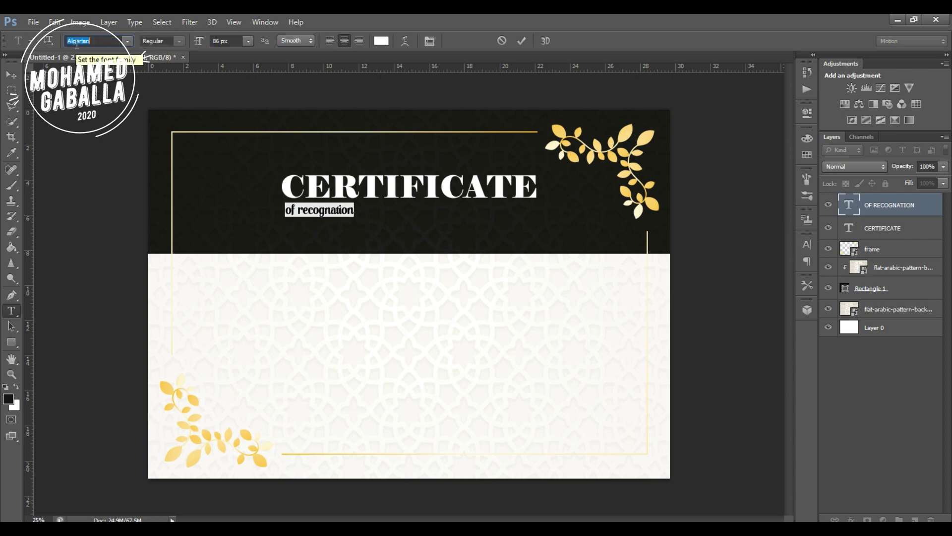
key(Down)
key(Down)
key(Down)
key(Down)
key(Down)
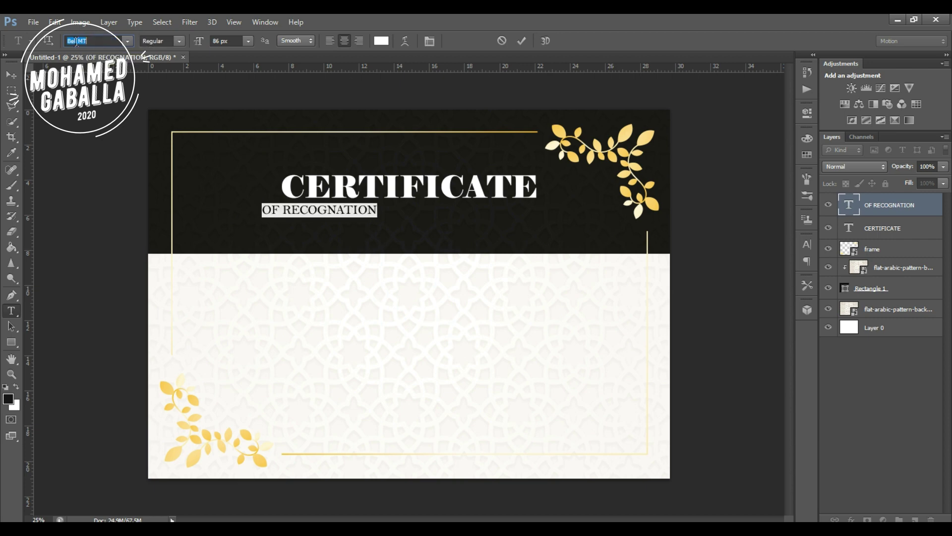
key(Down)
key(Down)
key(Down)
key(Down)
key(Down)
key(Down)
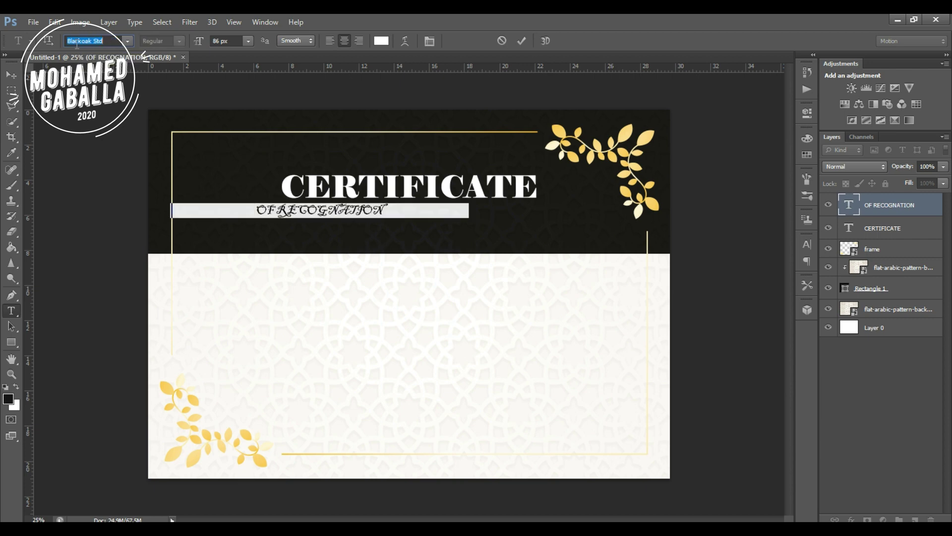
key(Down)
key(Down)
key(Down)
key(Down)
key(Down)
key(Down)
key(Down)
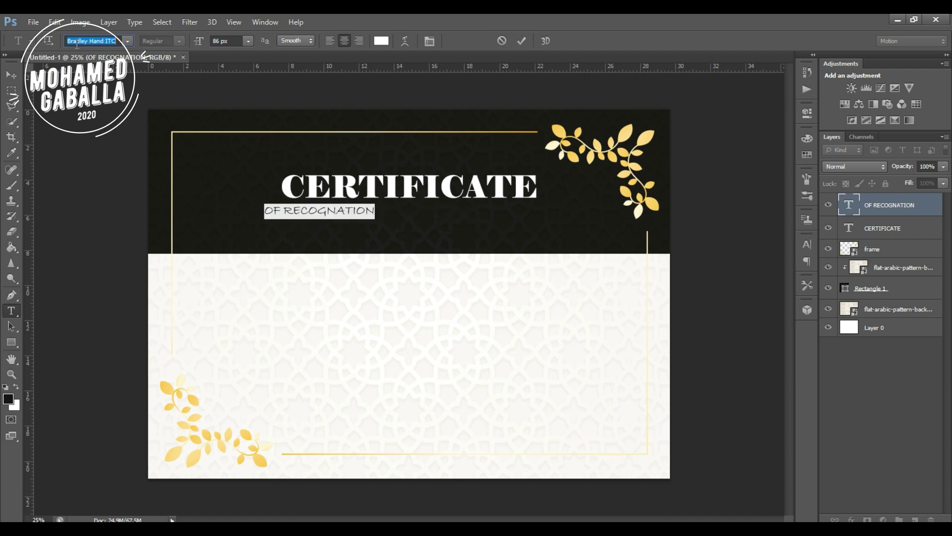
key(Down)
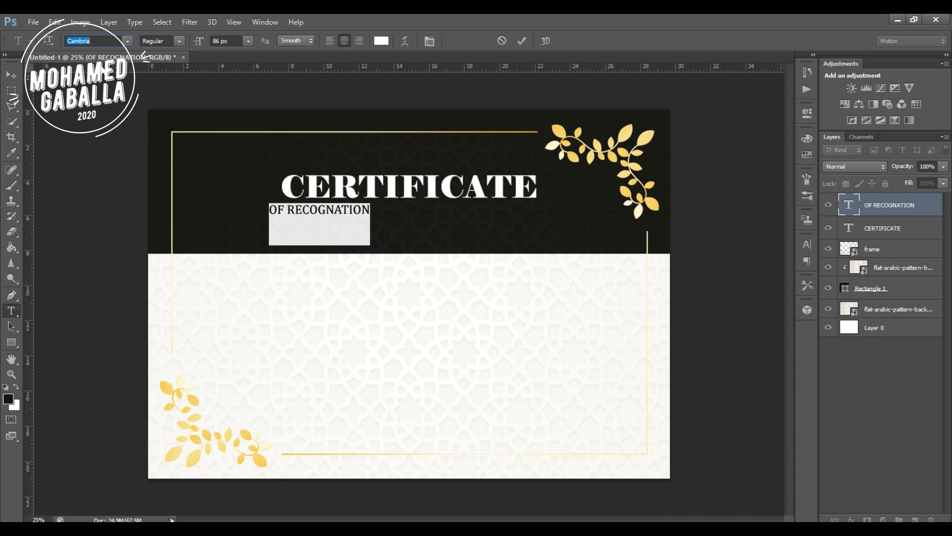
key(Return)
Make the subtitle bold, enlarge it, and centre it beneath CERTIFICATE.
click(309, 208)
triple_click(342, 208)
click(181, 40)
click(165, 72)
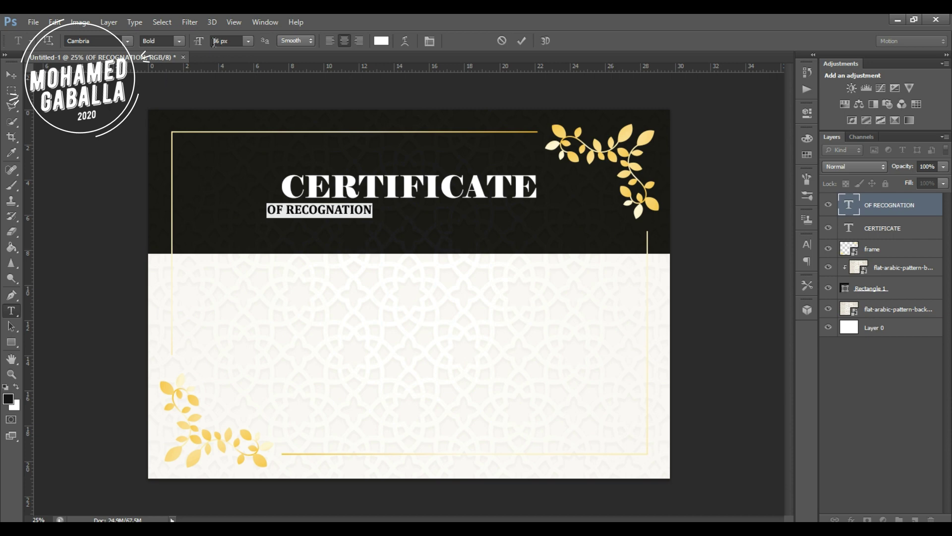
scroll(214, 43, up, 3)
key(ctrl+Return)
key(v)
drag(362, 212, 445, 214)
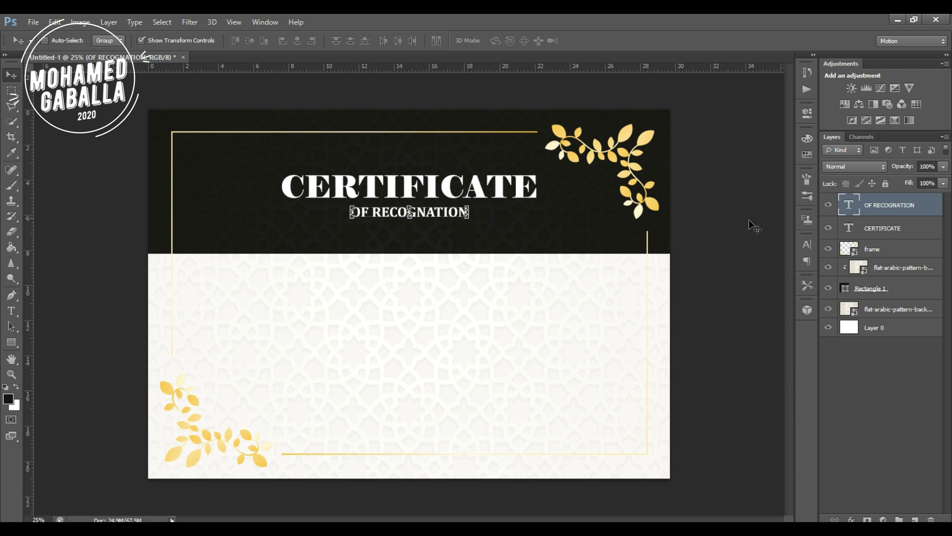
Set the CERTIFICATE title to Cambria at 309 px.
click(849, 228)
double_click(848, 228)
click(93, 42)
click(94, 40)
text(Calif)
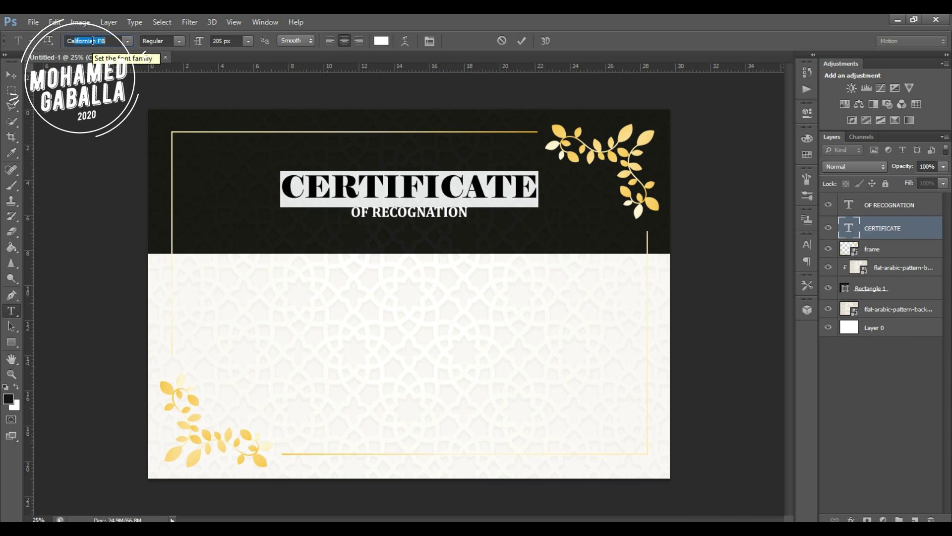
text(Cambria)
key(Return)
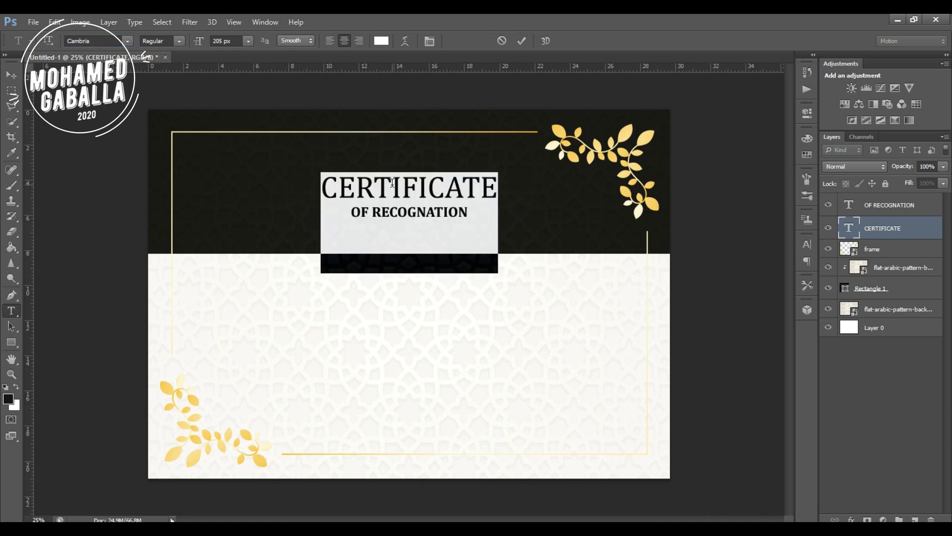
key(Up)
key(Up)
key(Up)
key(Up)
key(Up)
key(Up)
key(Up)
key(Up)
key(Up)
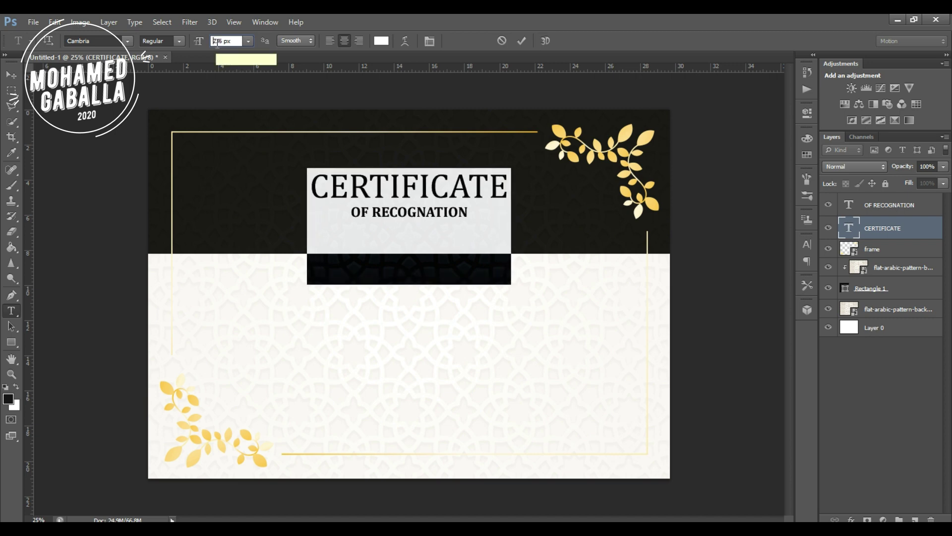
key(Up)
key(Up)
key(Up)
key(Up)
key(Up)
key(Up)
key(Up)
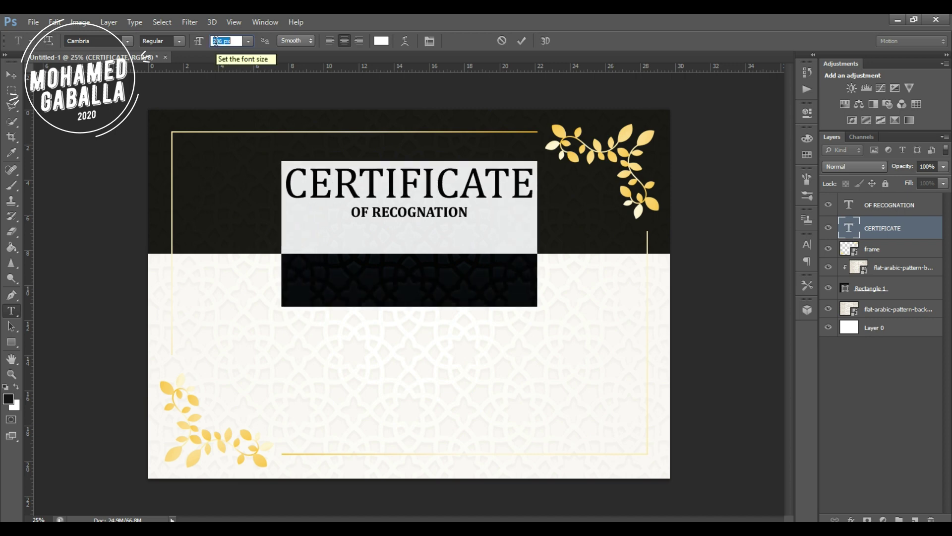
key(Down)
key(Down)
key(Down)
key(Down)
key(Down)
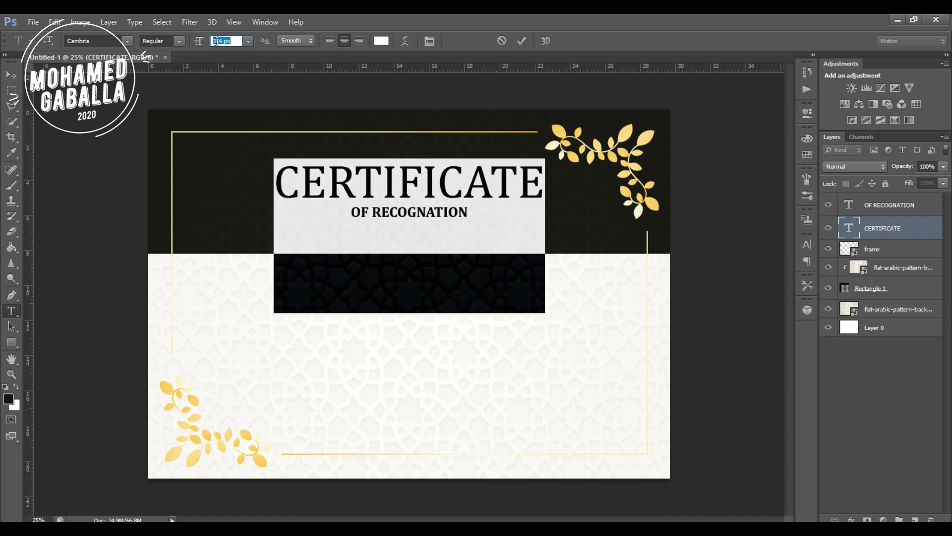
click(876, 384)
Nudge the black header rectangle upward twice to shorten the band.
key(v)
click(868, 290)
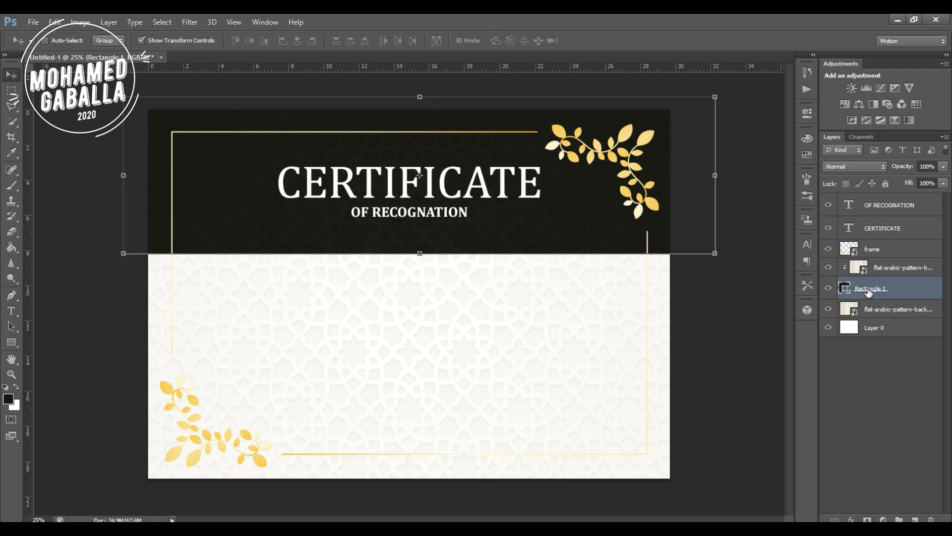
key(shift+Up)
key(shift+Up)
key(shift+Up)
key(shift+Up)
key(shift+Up)
key(shift+Up)
key(shift+Up)
key(shift+Up)
key(shift+Up)
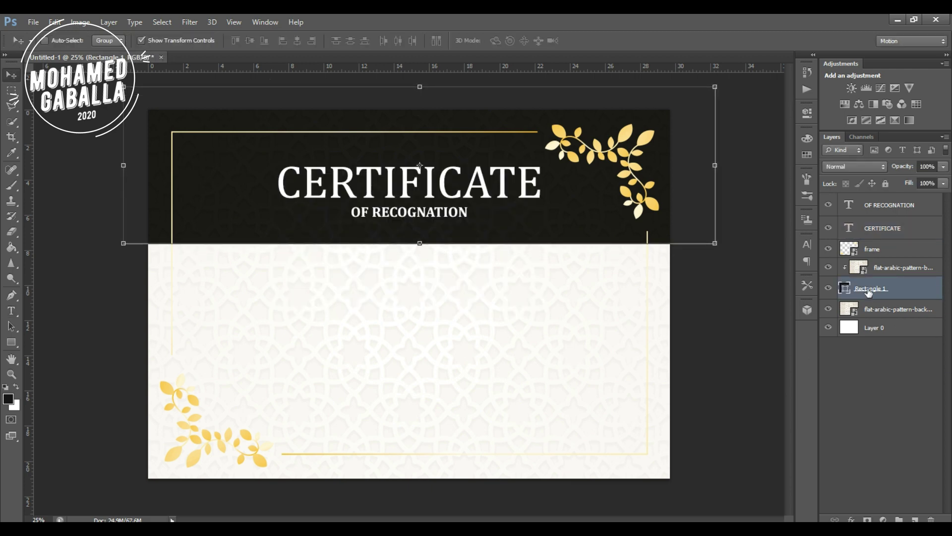
key(shift+Up)
key(shift+Up)
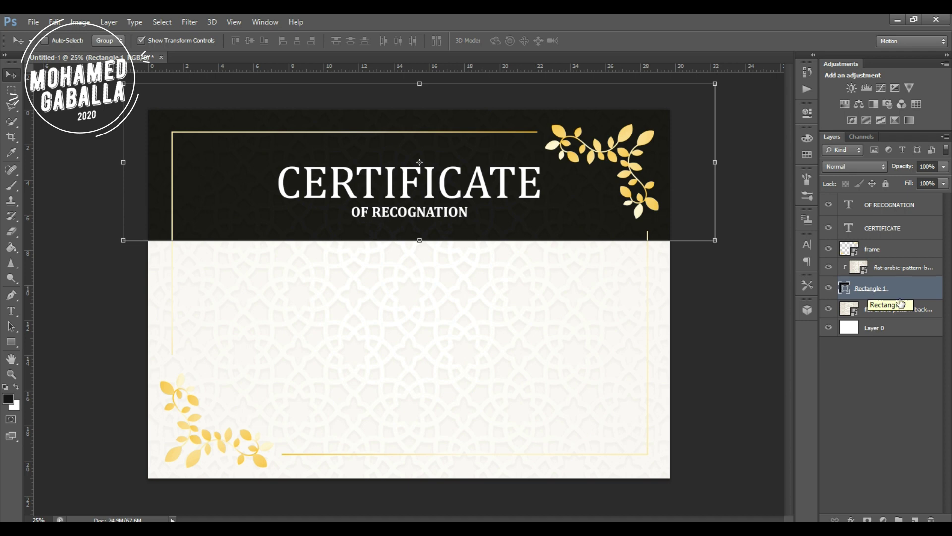
click(903, 352)
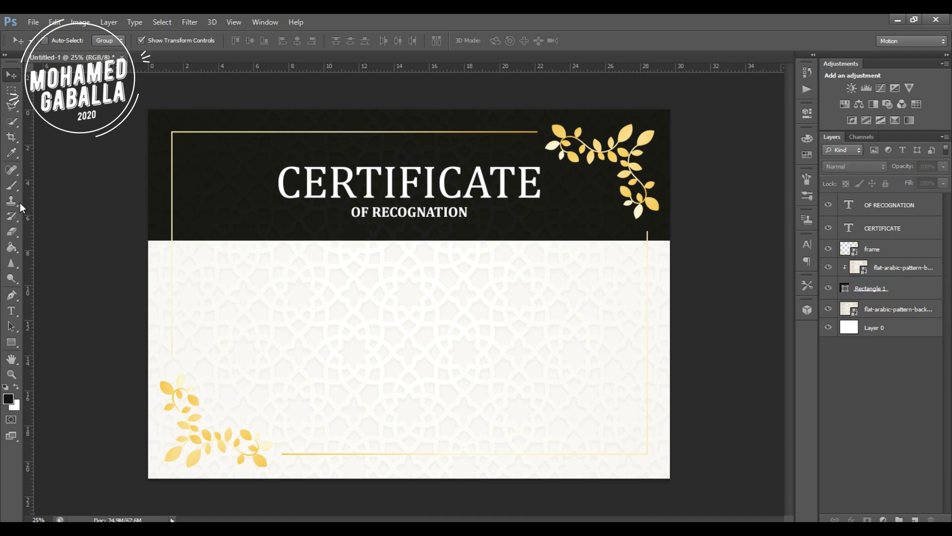
click(11, 310)
Add a 70 px black text line below the header reading THIS IS TO CERTIFY THAT.
click(273, 249)
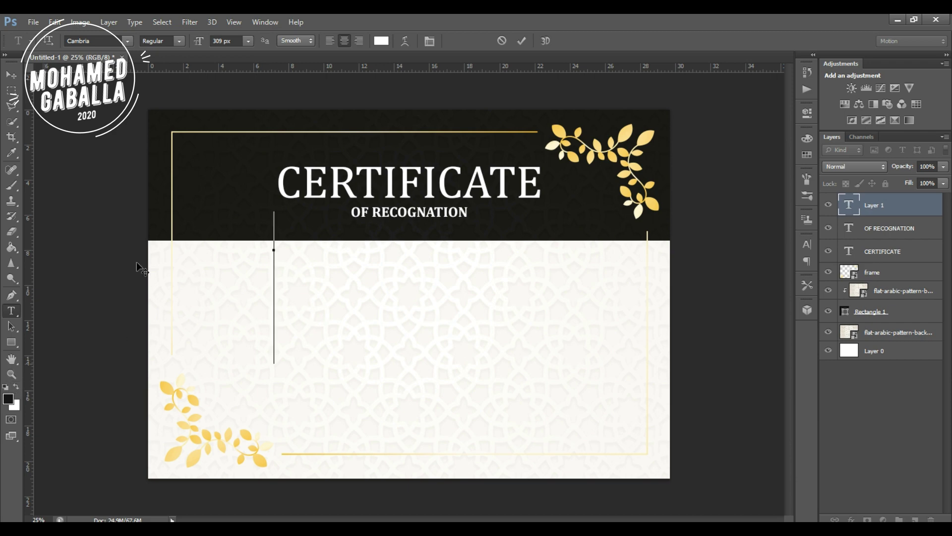
double_click(219, 40)
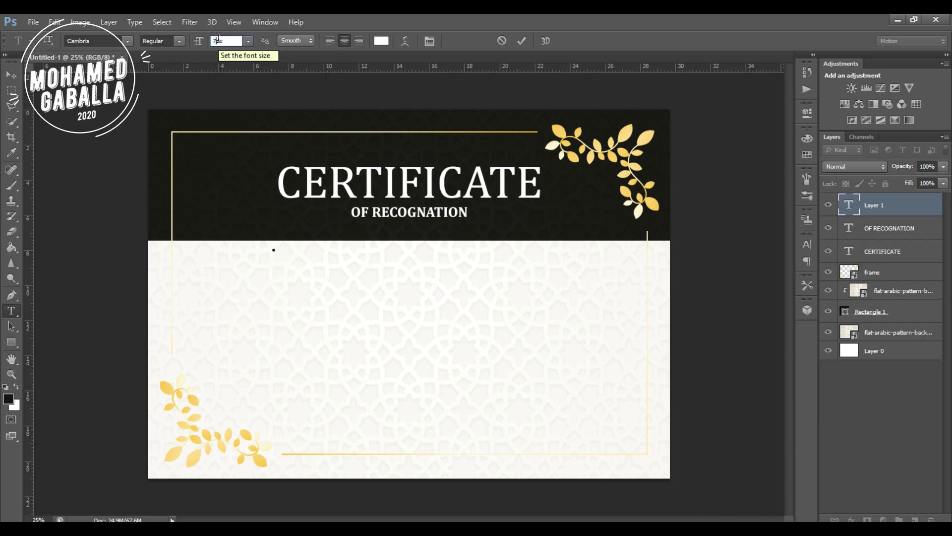
text(70)
key(Return)
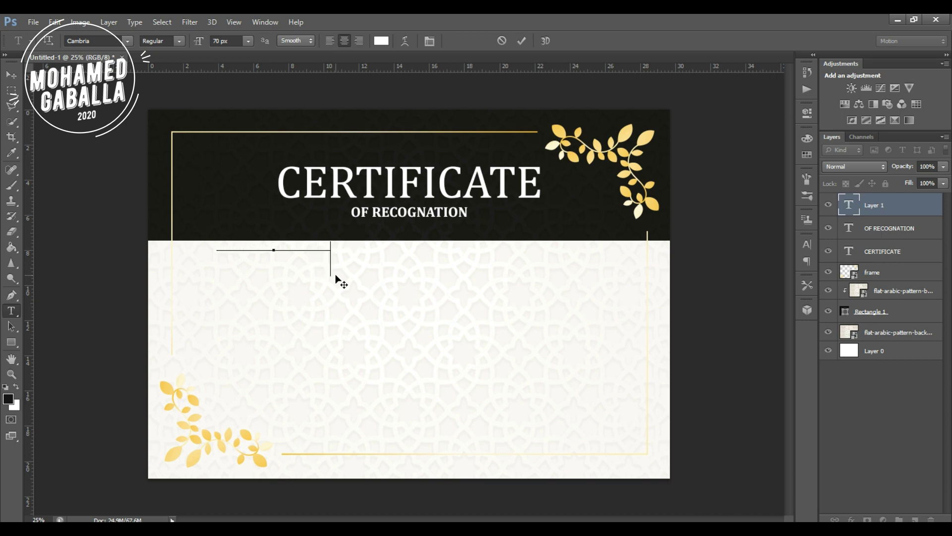
double_click(305, 251)
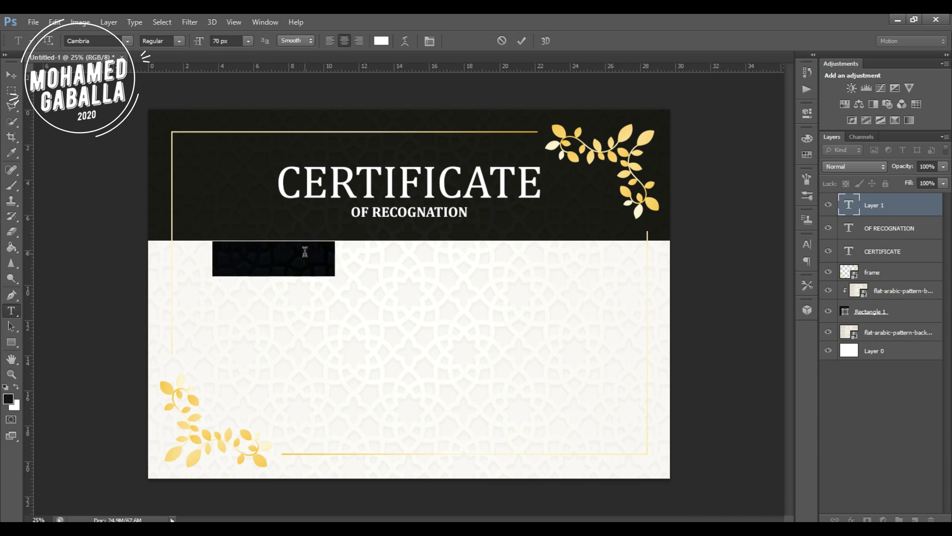
click(8, 399)
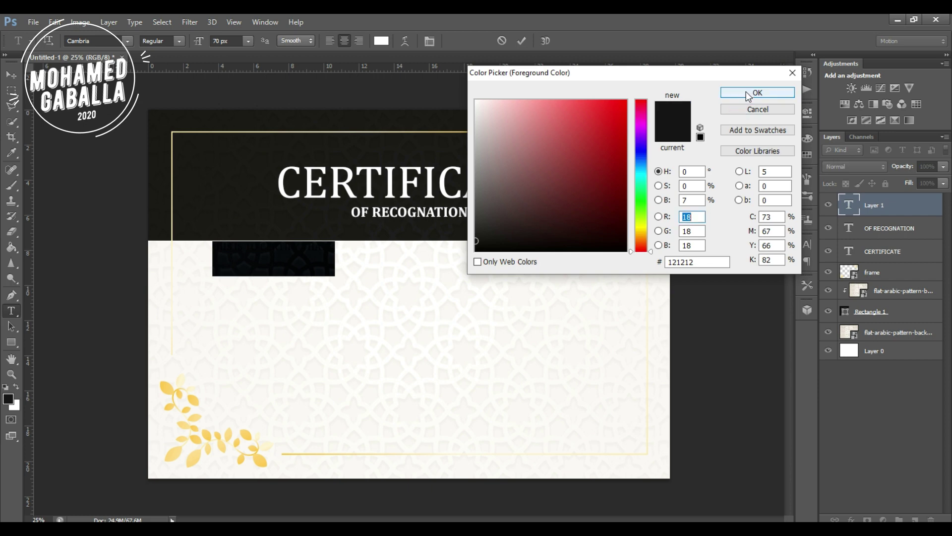
click(737, 93)
text(THIS IS TO CERTIFY THAT)
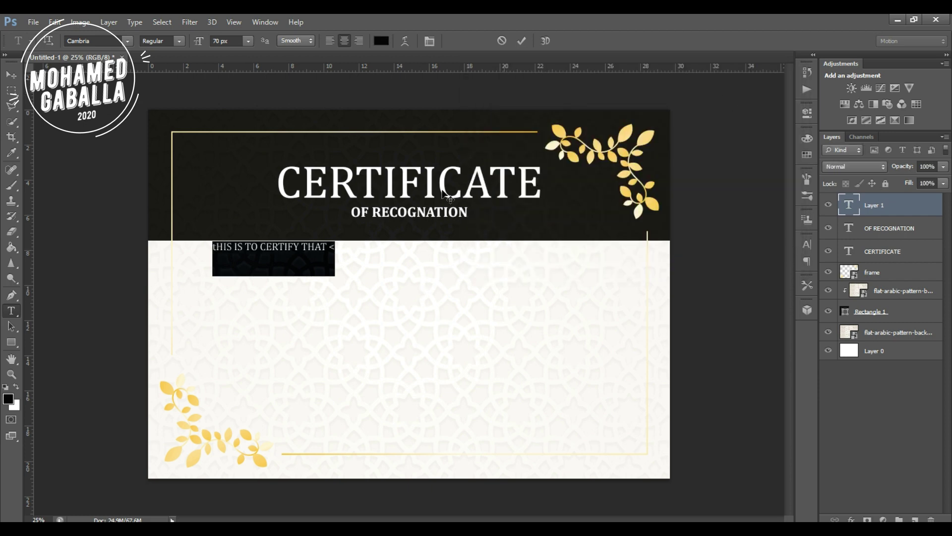
Set the certify line's typeface to Cardrone.
key(Right)
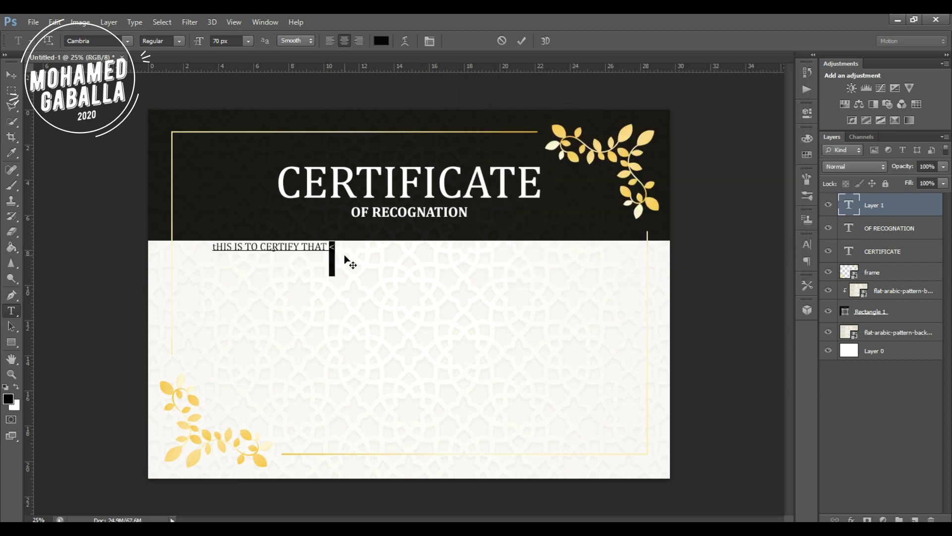
key(ctrl+shift+Left)
key(ctrl+shift+Left)
key(ctrl+shift+Left)
key(ctrl+shift+Left)
key(ctrl+shift+Left)
key(ctrl+shift+Left)
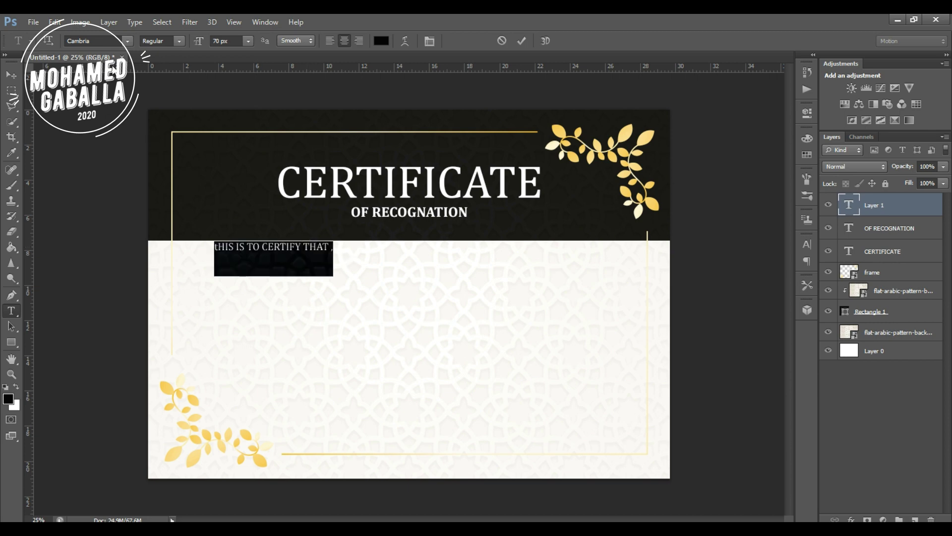
click(102, 41)
text(Candara)
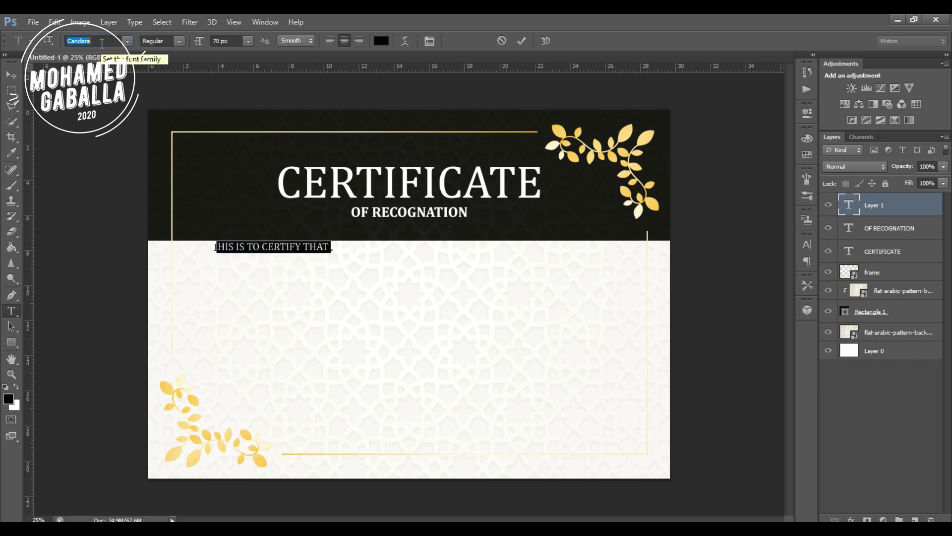
text(Cardrone)
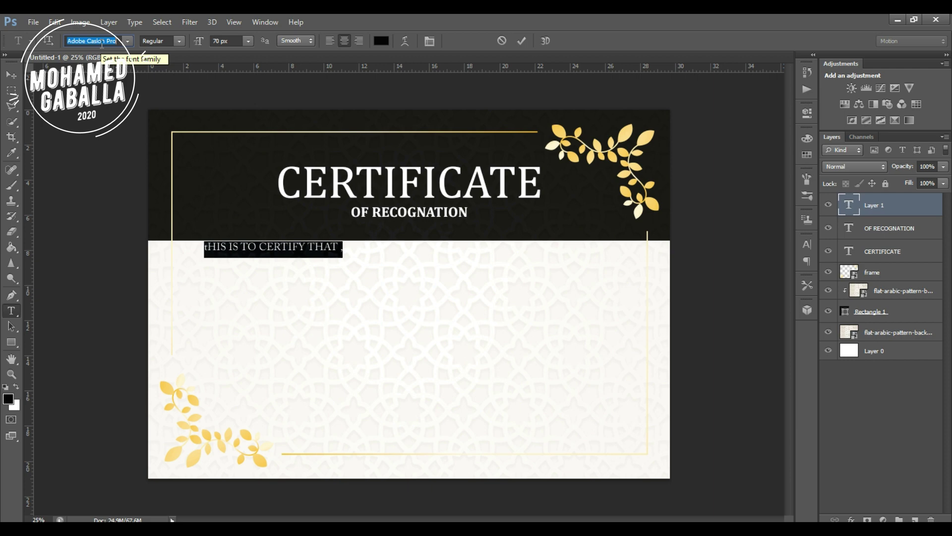
click(11, 74)
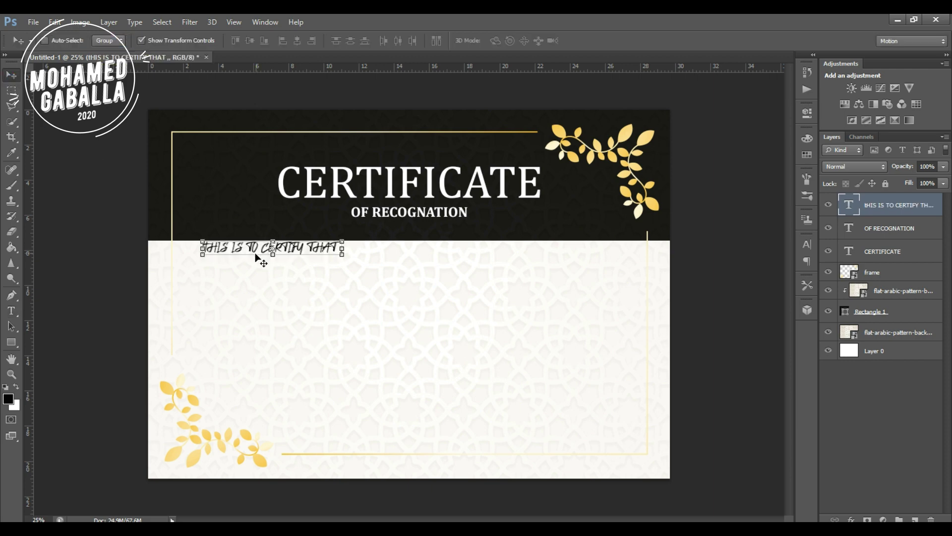
Retype the first letters of the certify line as 'th'.
double_click(848, 212)
drag(218, 247, 199, 248)
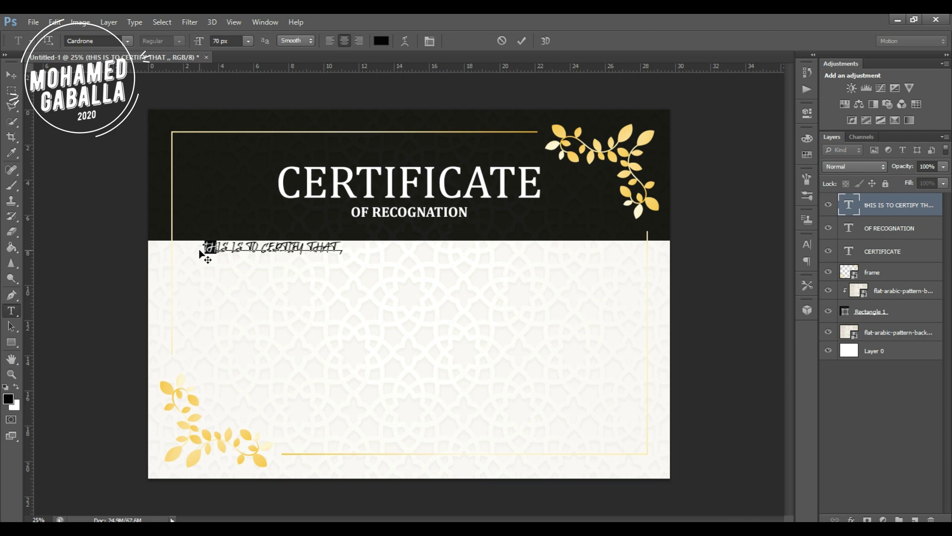
text(th)
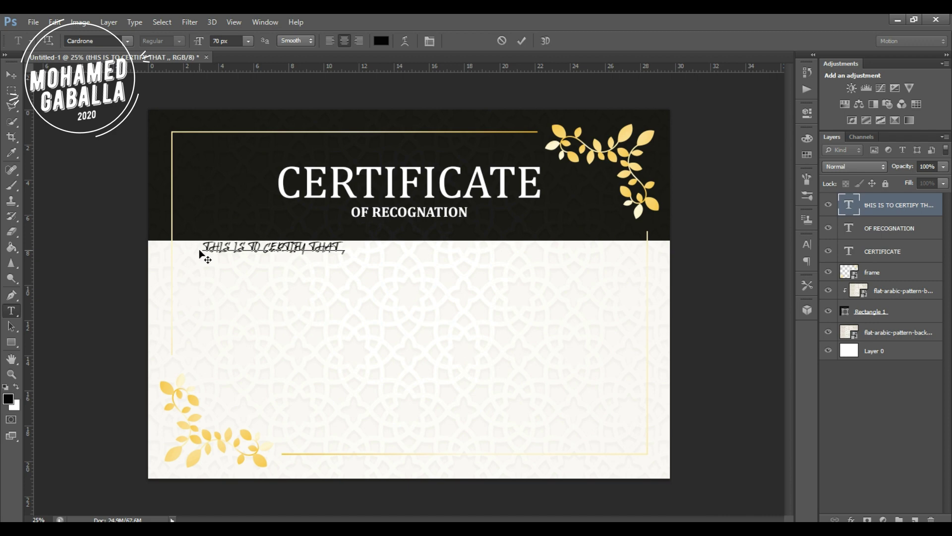
click(11, 74)
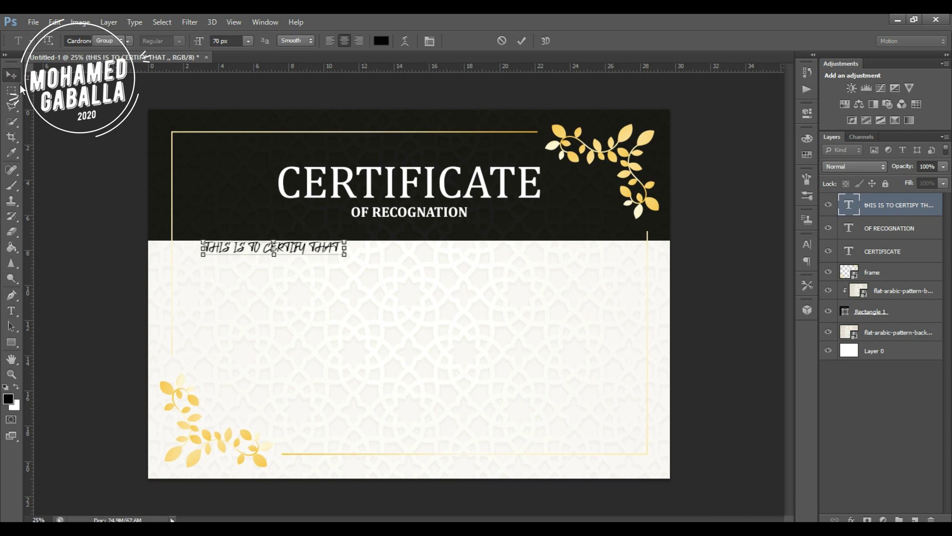
Centre the certify line horizontally beneath the dark header.
drag(309, 256, 443, 262)
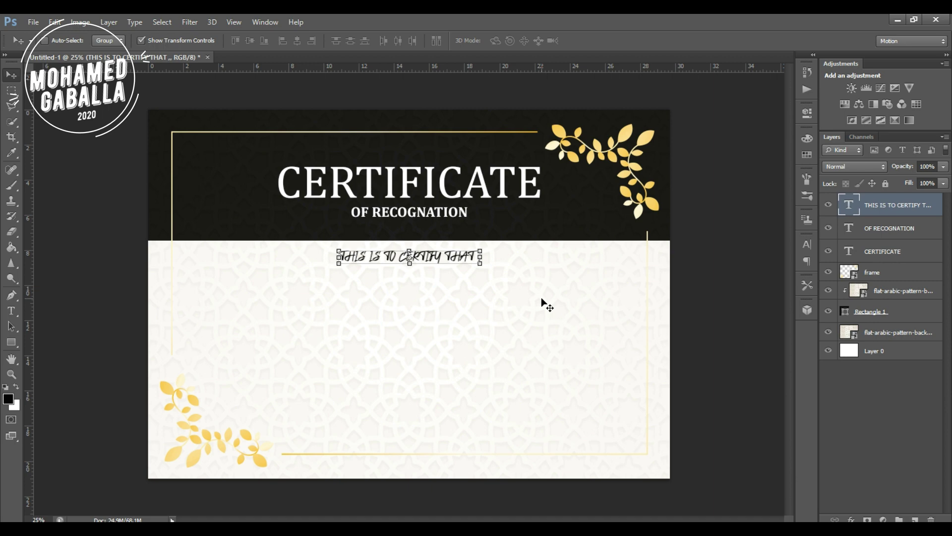
click(857, 379)
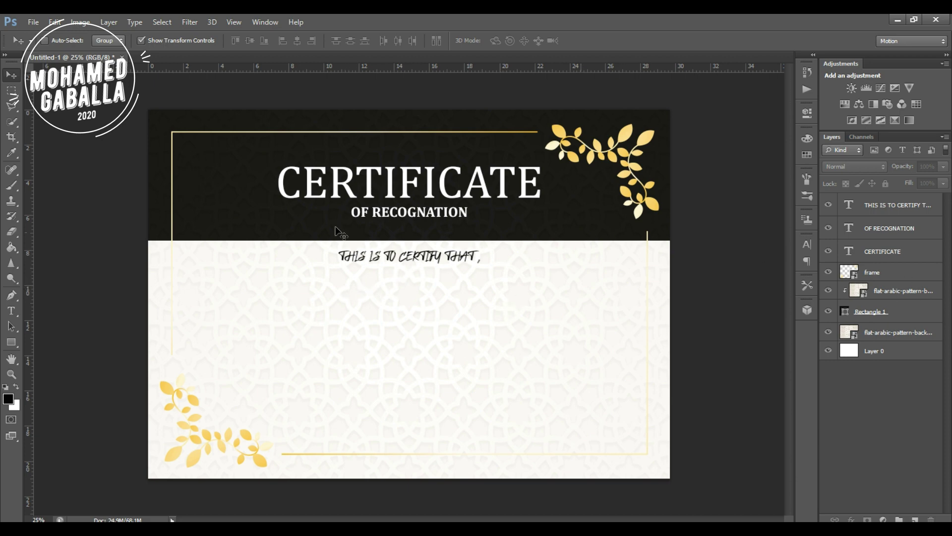
click(11, 311)
Add a 123 px YOUR NAME text line below the certify line.
click(266, 293)
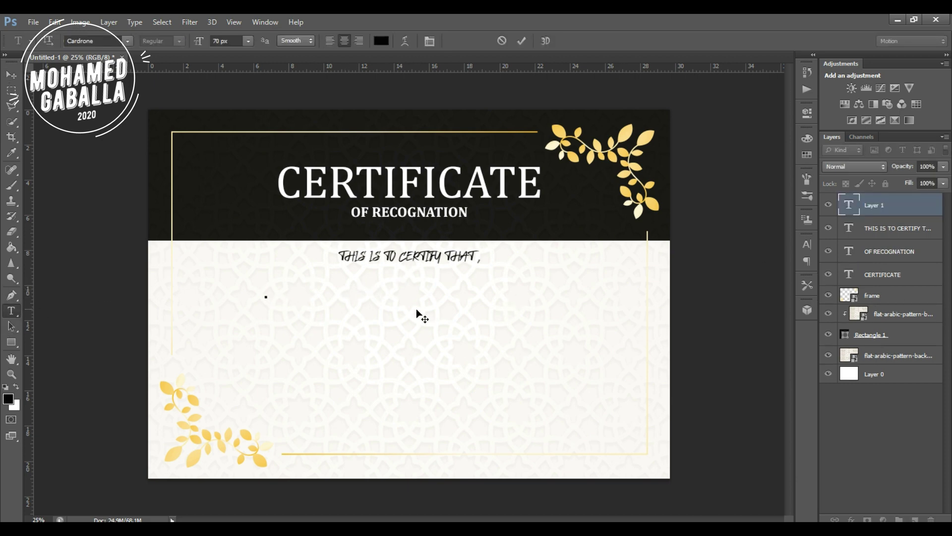
click(215, 40)
text(123)
key(Return)
text(y)
key(BackSpace)
text(YOUR NAME)
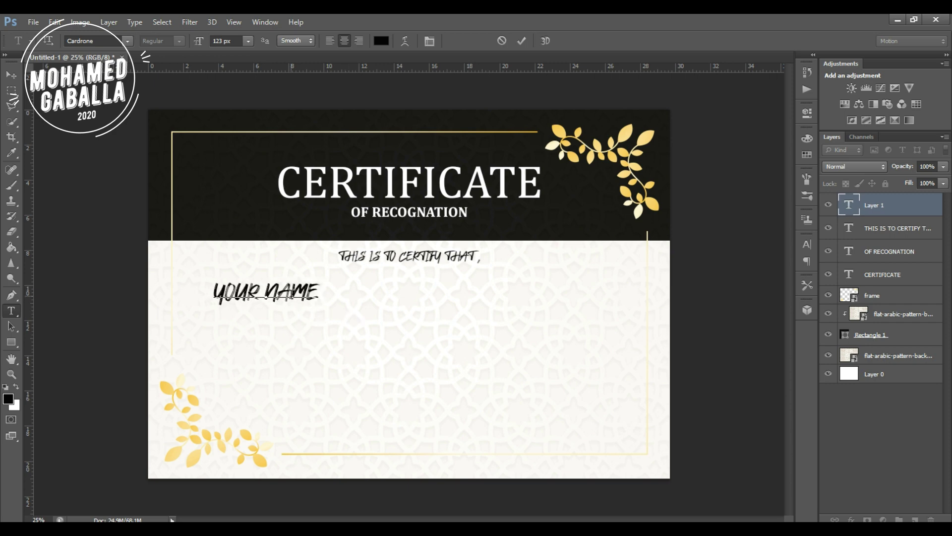
click(11, 74)
Centre YOUR NAME under the certify line and replace it with the recipient's full name.
drag(289, 296, 431, 304)
double_click(853, 211)
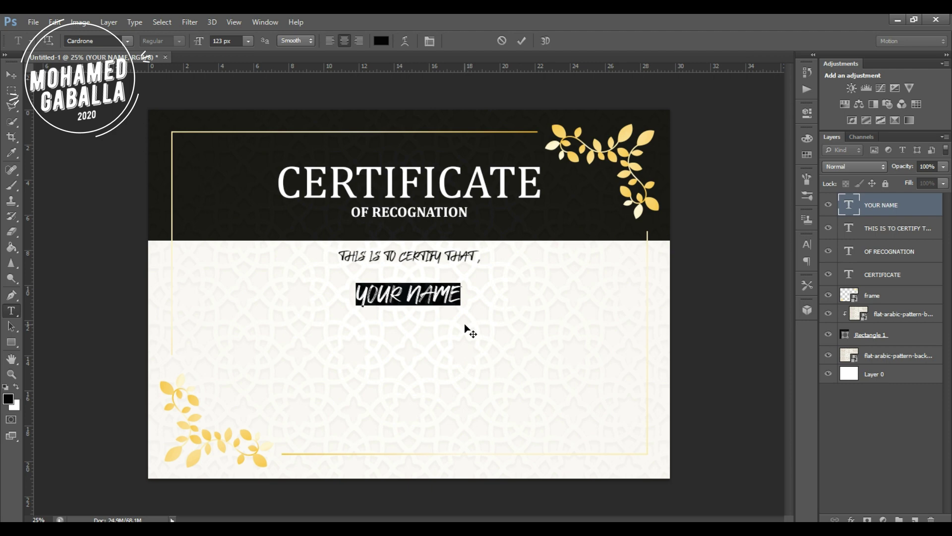
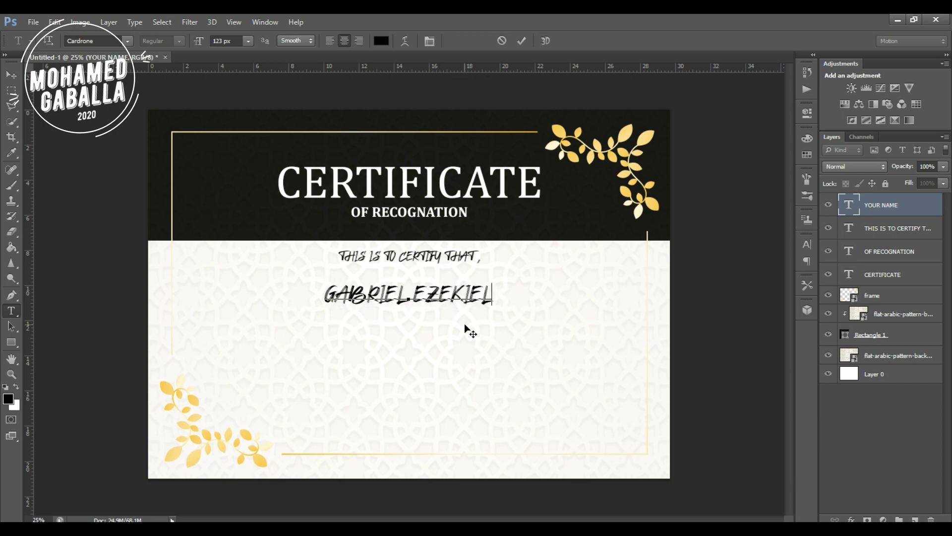
triple_click(452, 301)
click(106, 40)
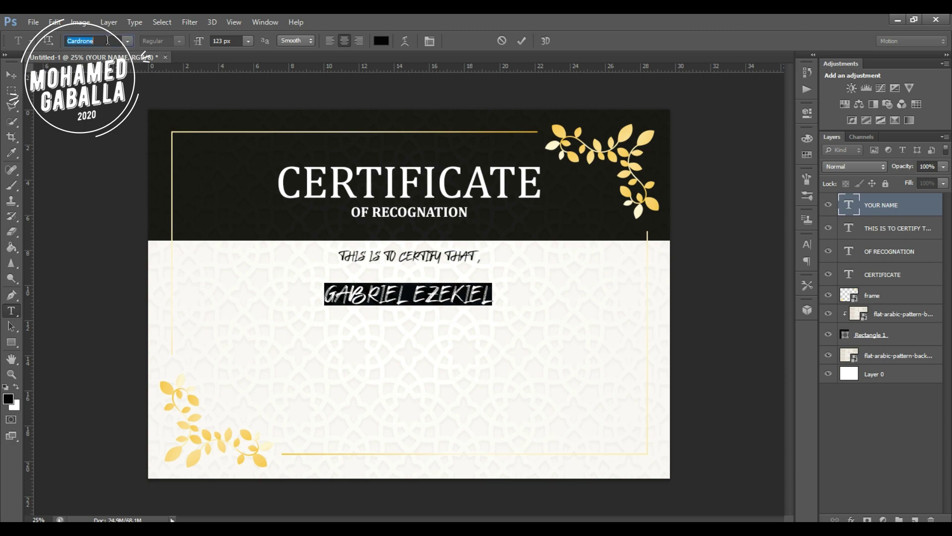
Change the name line's font to Anger Styles.
click(128, 41)
scroll(131, 52, up, 10)
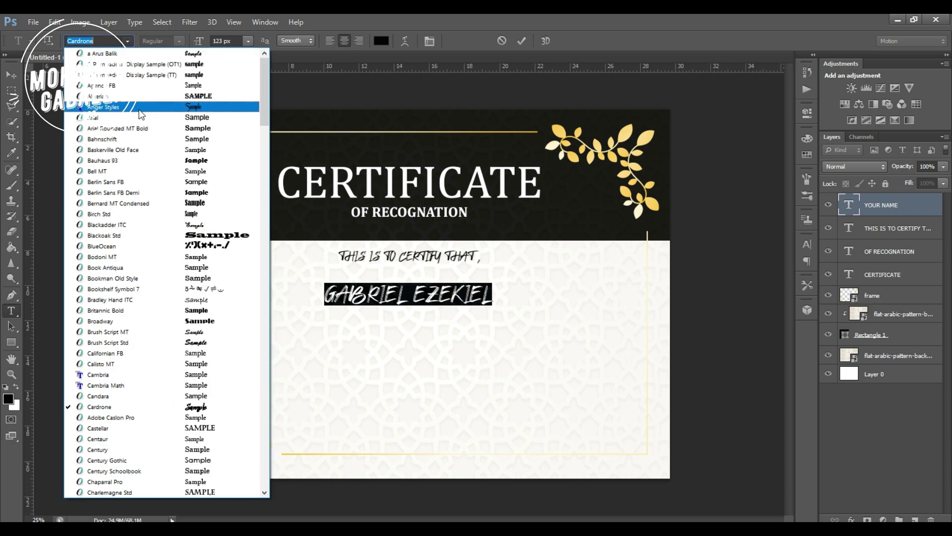
scroll(139, 110, down, 3)
click(143, 114)
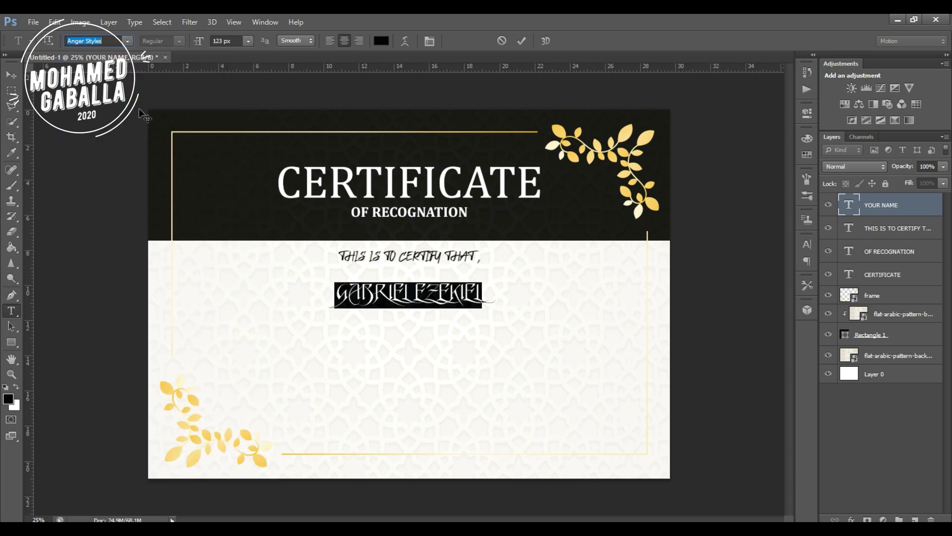
click(854, 205)
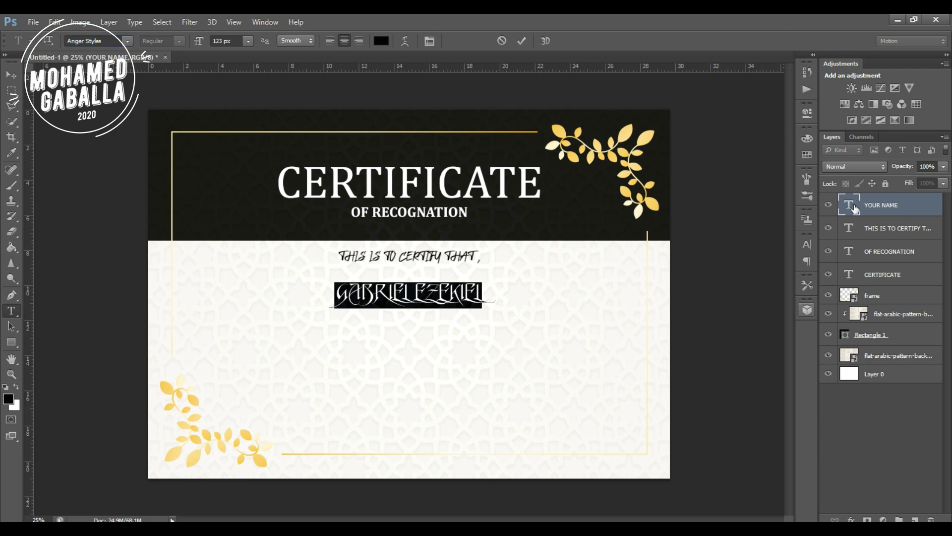
Enlarge the name to 203 px and re-centre it under the certify line.
click(414, 291)
key(ctrl+a)
click(220, 43)
text(137)
key(Return)
scroll(220, 47, up, 20)
scroll(218, 49, up, 8)
click(12, 76)
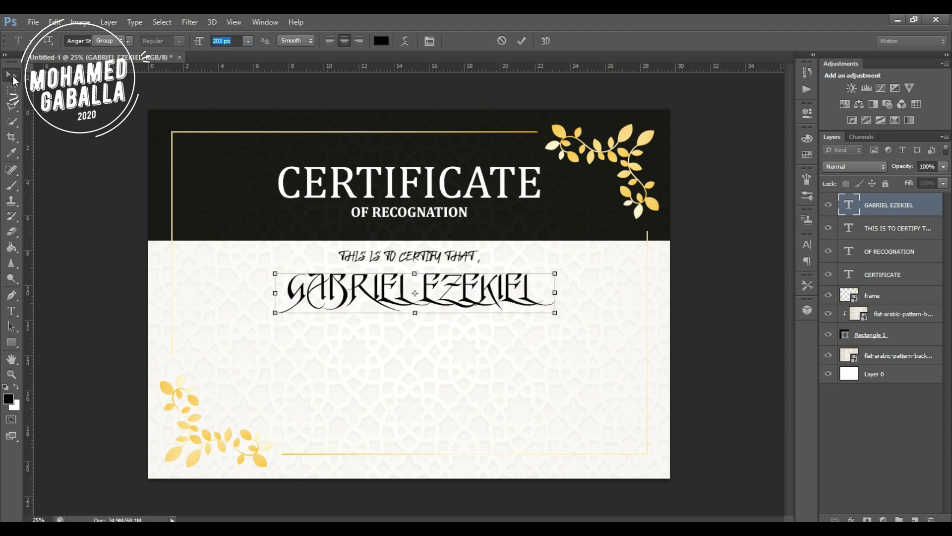
drag(428, 289, 422, 291)
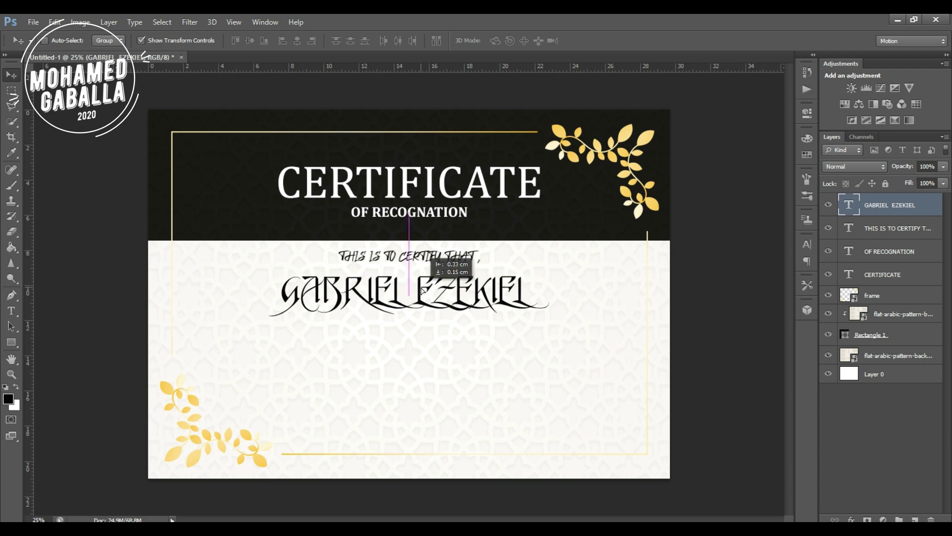
click(853, 419)
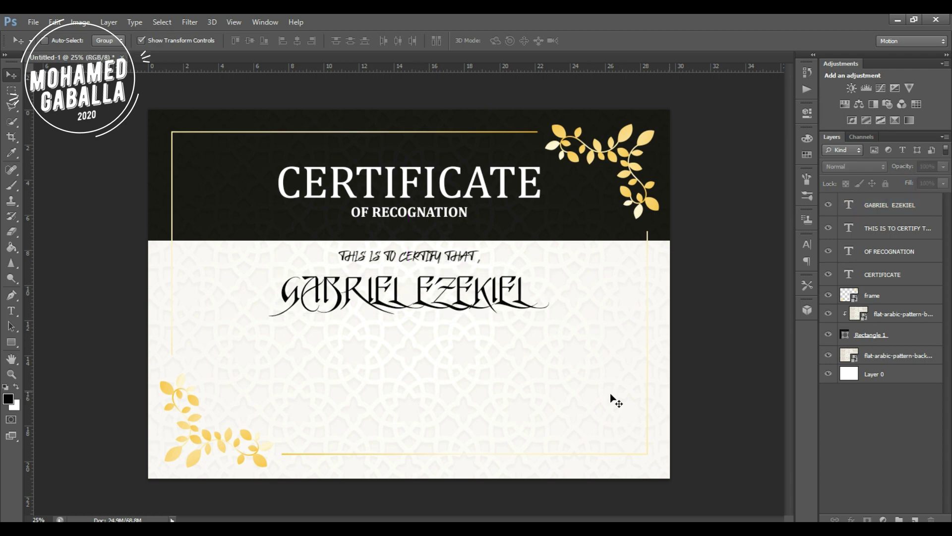
Draw a paragraph text box below the name and type WRITE YOUR DETAILS.
click(11, 311)
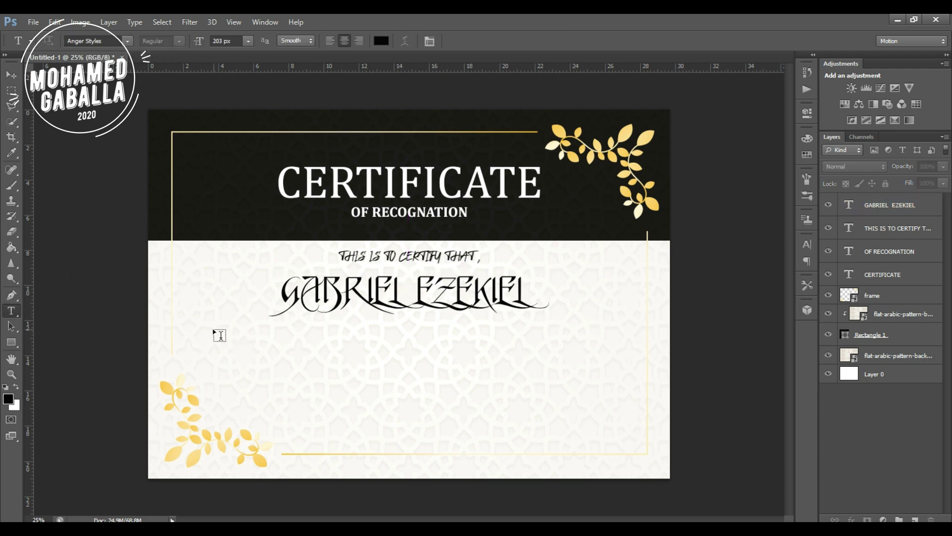
drag(208, 329, 616, 381)
text(WRIT)
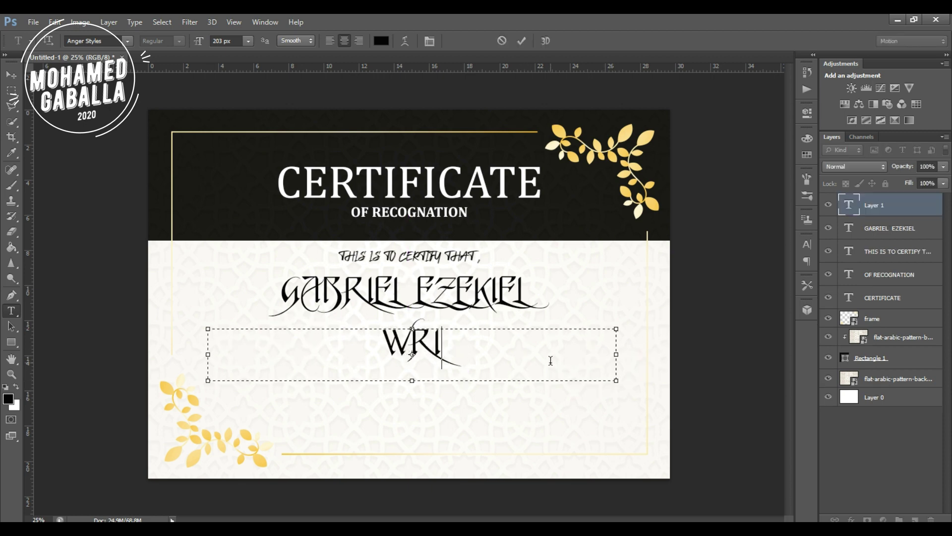
key(BackSpace)
key(BackSpace)
key(BackSpace)
key(BackSpace)
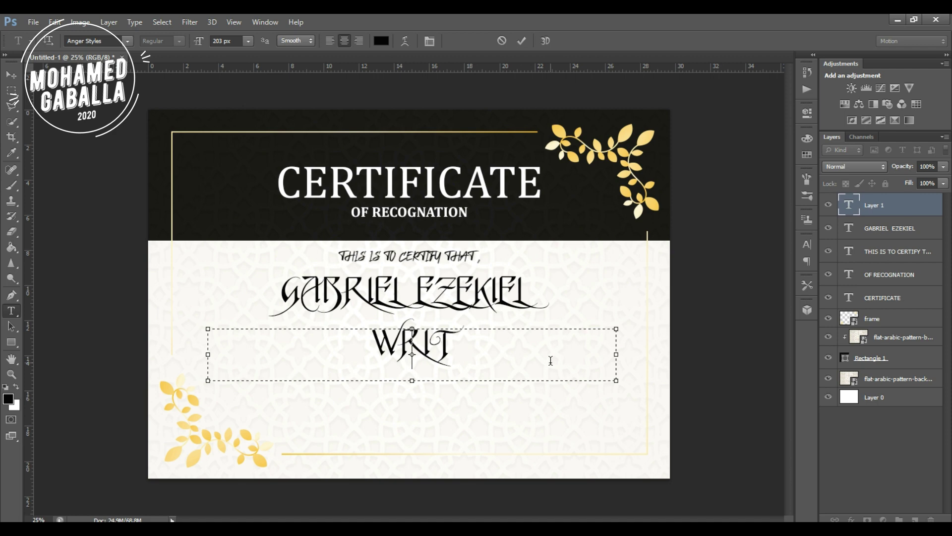
text(WRITE)
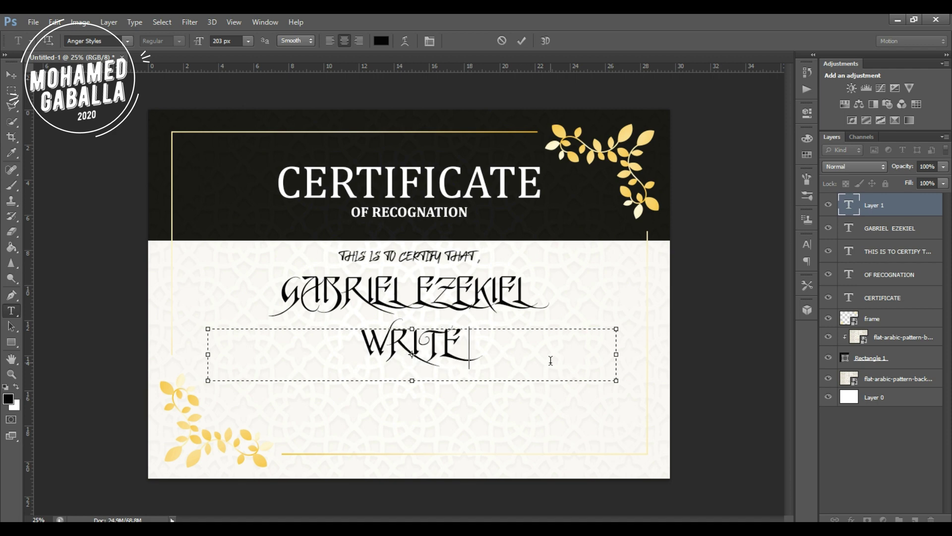
text( YOUR DETAILS)
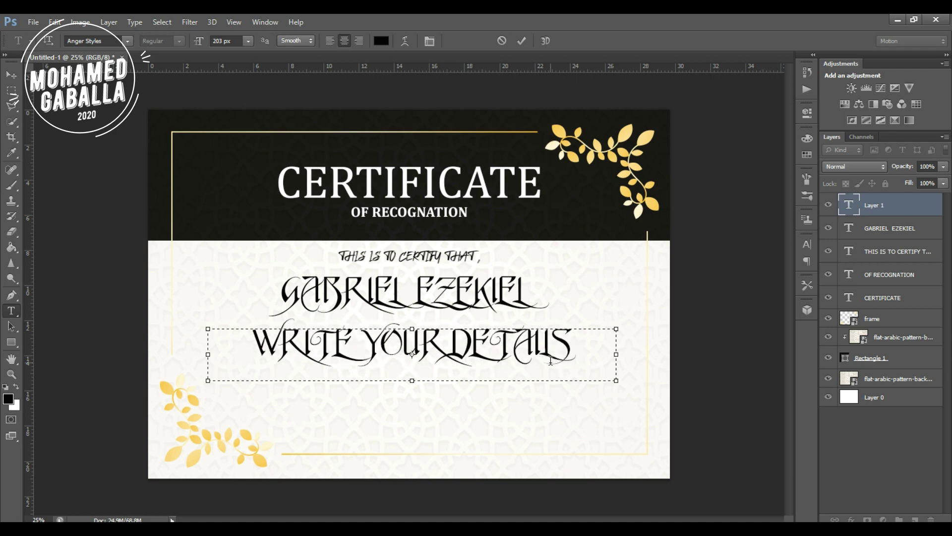
Set the details text to Bahnschrift at 66 px.
key(shift+Left)
key(shift+Left)
key(shift+Left)
key(shift+Left)
key(shift+Left)
key(shift+Left)
key(shift+Left)
key(shift+Left)
key(shift+Left)
key(shift+Left)
key(shift+Left)
key(shift+Left)
key(shift+Left)
key(shift+Left)
key(shift+Left)
key(shift+Left)
key(shift+Left)
key(shift+Left)
click(95, 40)
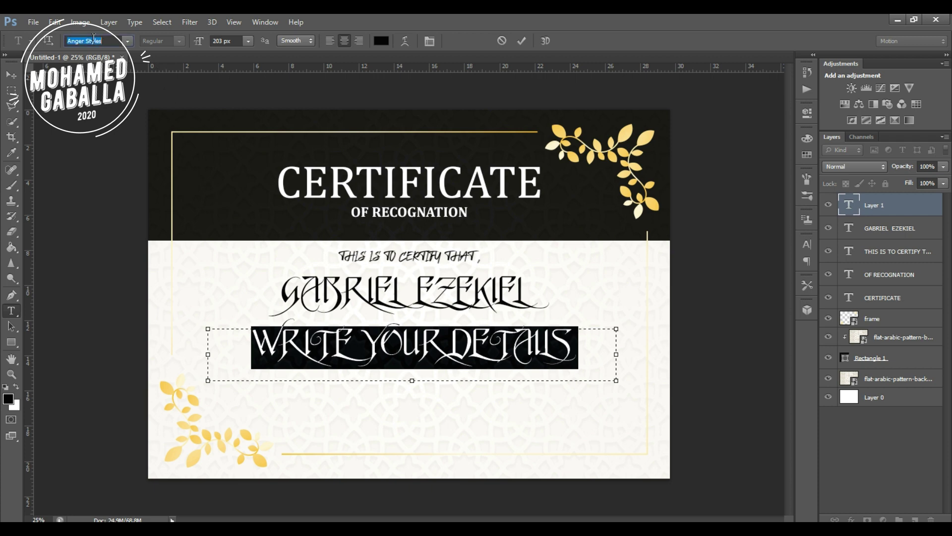
key(Down)
key(Down)
key(Down)
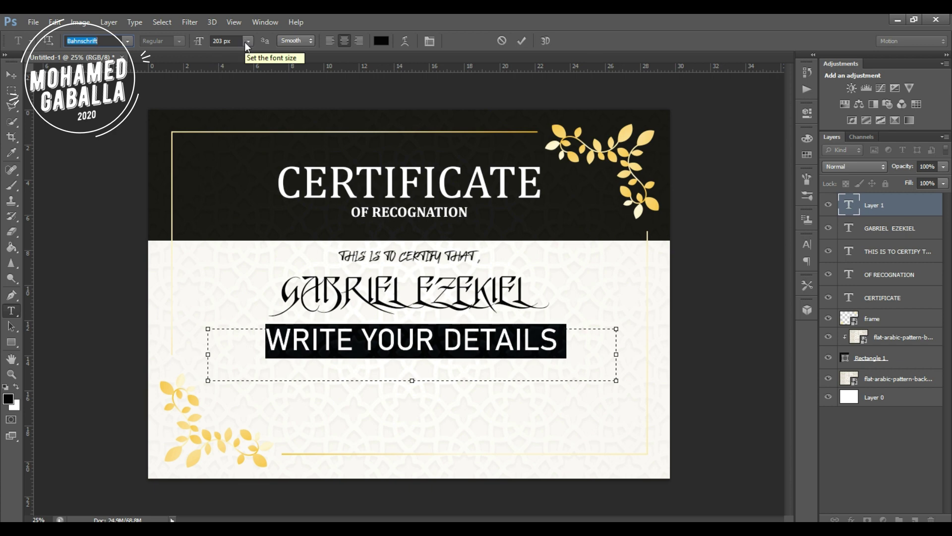
click(218, 40)
key(Down)
key(Down)
key(Down)
key(Down)
key(Down)
key(Down)
key(Down)
key(Down)
key(Down)
key(Down)
key(Down)
key(Down)
key(Down)
key(Down)
key(Down)
key(Down)
key(Down)
key(Down)
key(Down)
key(Down)
key(Down)
key(Down)
key(Down)
key(Down)
key(Down)
key(Down)
key(Down)
key(Down)
key(Down)
key(Down)
key(Down)
key(Down)
key(Down)
key(Down)
key(Down)
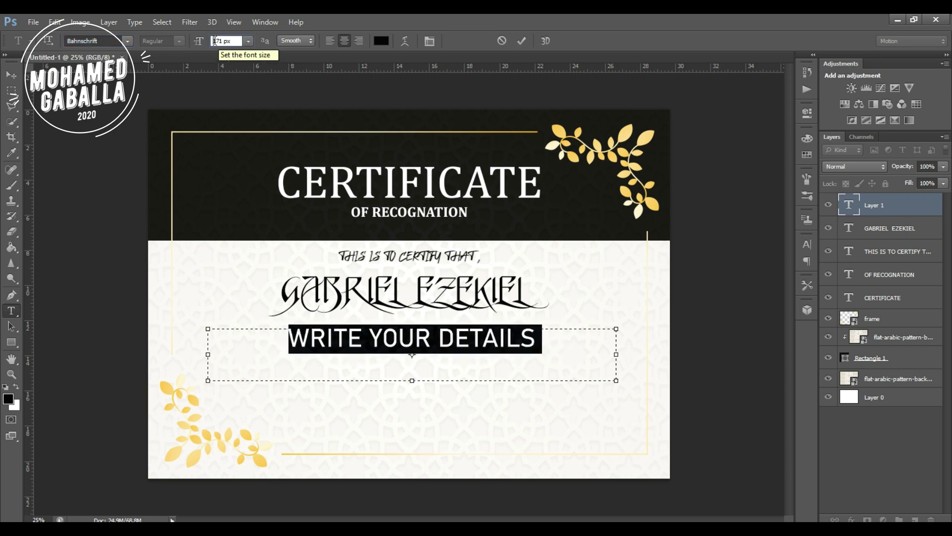
key(Down)
key(Down)
key(Down)
key(Down)
key(Down)
key(Down)
key(Down)
key(Down)
key(Down)
key(Down)
key(Down)
key(Down)
key(Down)
key(Down)
key(Down)
key(Down)
key(Down)
key(Down)
key(Down)
key(Down)
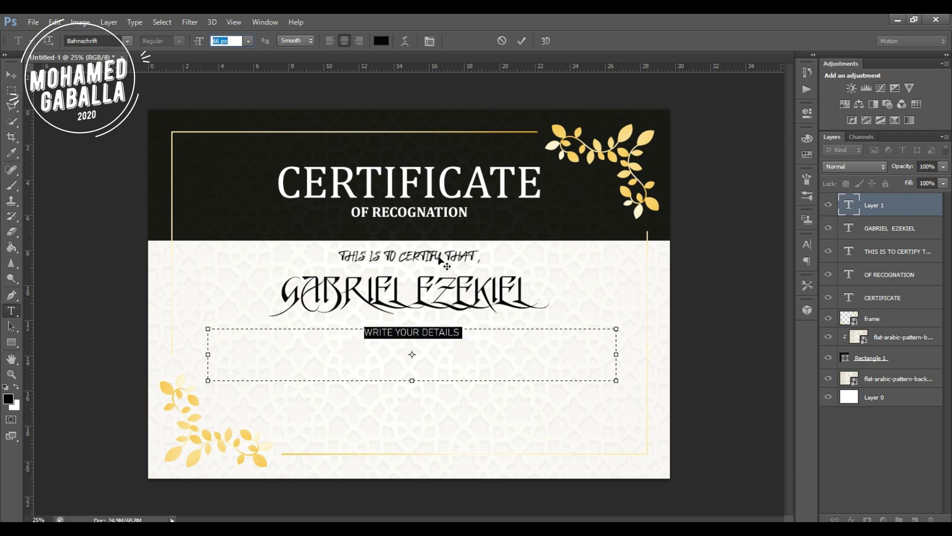
key(Return)
Paste repeated WRITE YOUR DETAILS placeholder copies to fill the box.
click(458, 333)
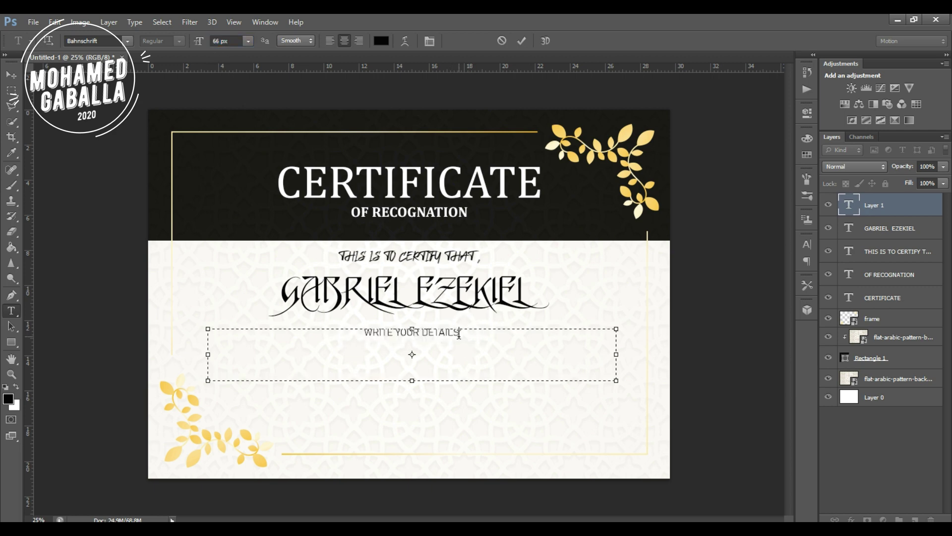
key(ctrl+v)
key(ctrl+v)
text(VV)
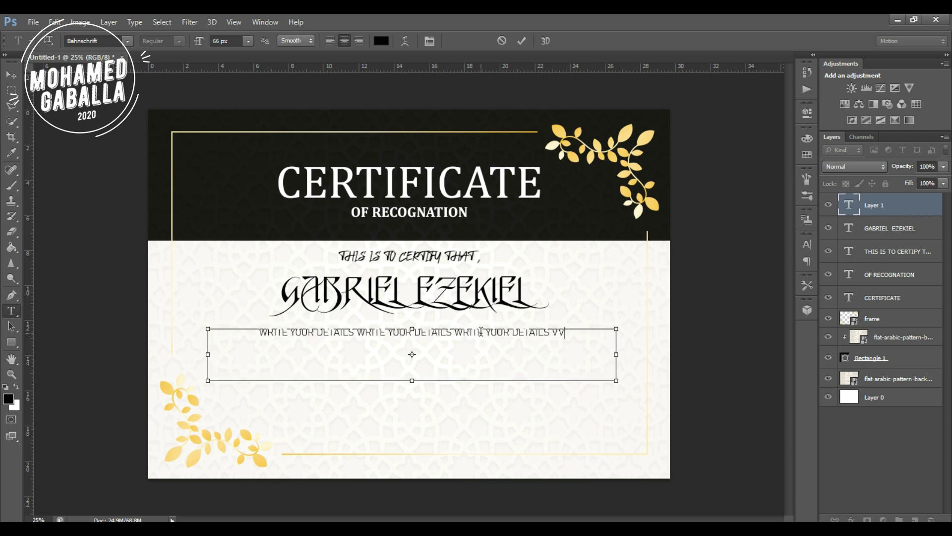
text(VVV)
key(BackSpace)
key(BackSpace)
key(BackSpace)
key(BackSpace)
key(BackSpace)
key(BackSpace)
key(BackSpace)
key(BackSpace)
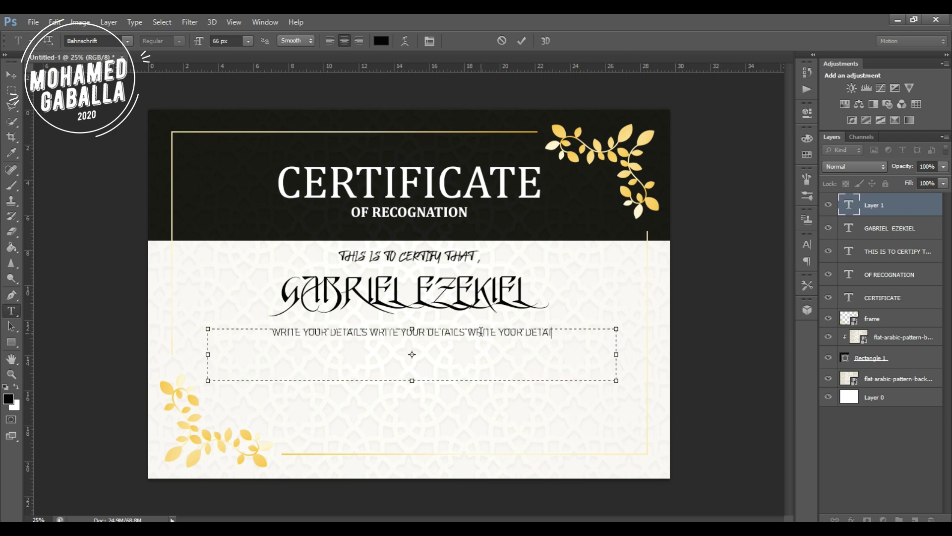
text(S)
key(ctrl+v)
key(ctrl+v)
key(ctrl+v)
key(ctrl+v)
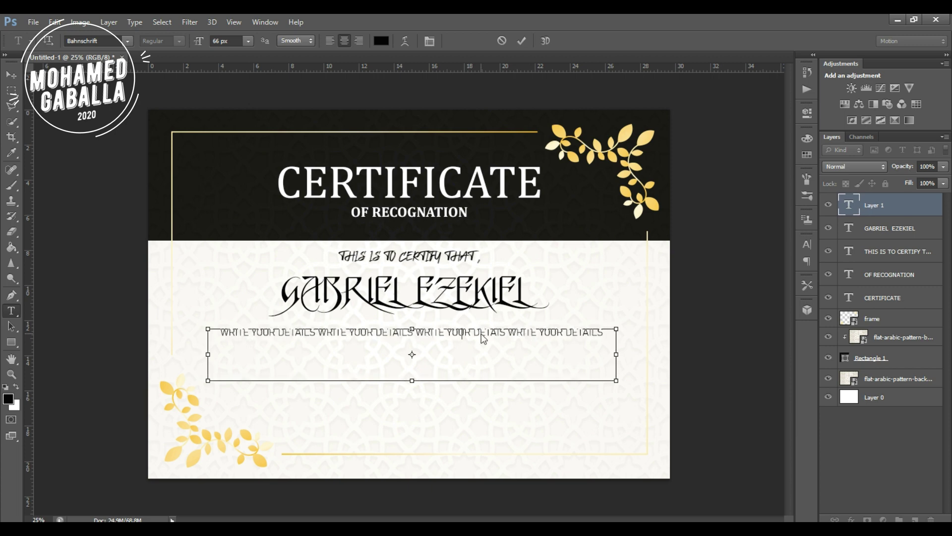
text(WRITE YOUR DETAILS)
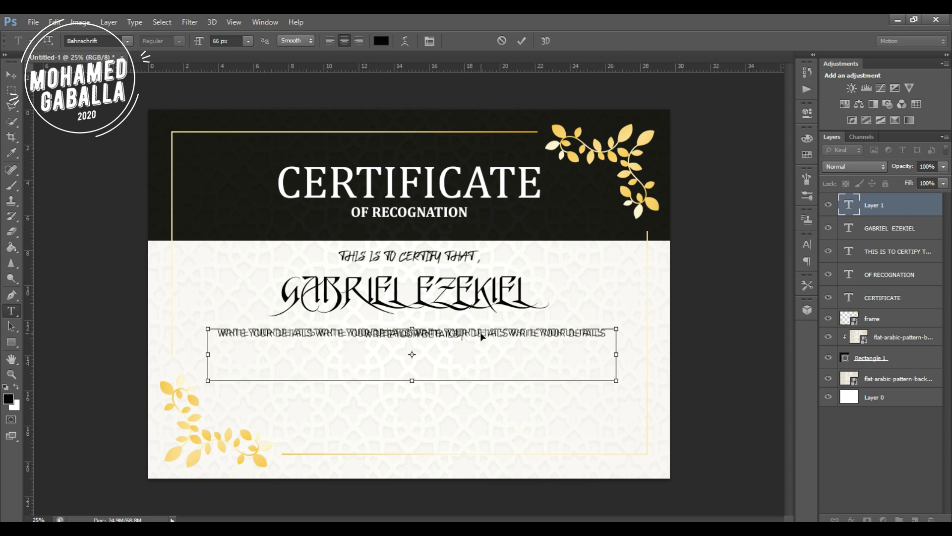
text(WRITE YOUR DETAILS)
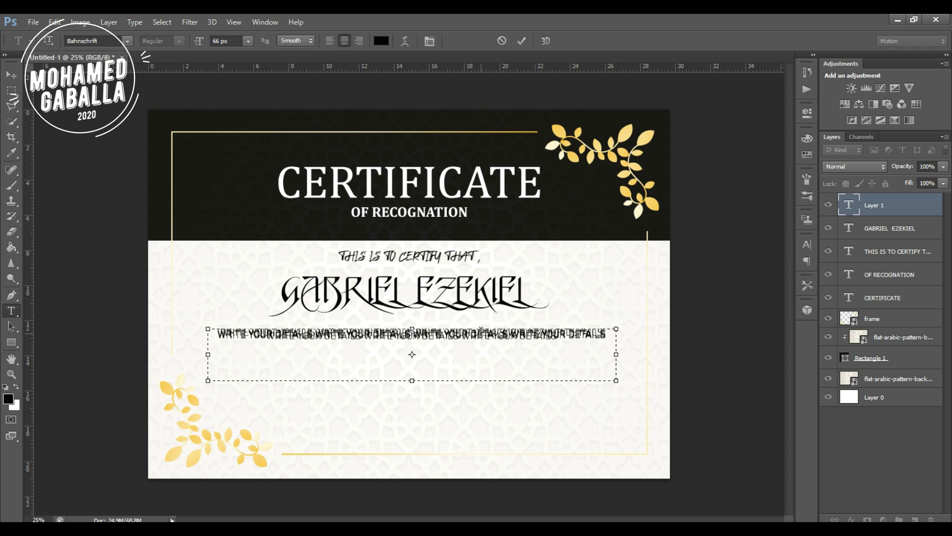
Open the Character panel and set the details paragraph's tracking to 25.
click(809, 245)
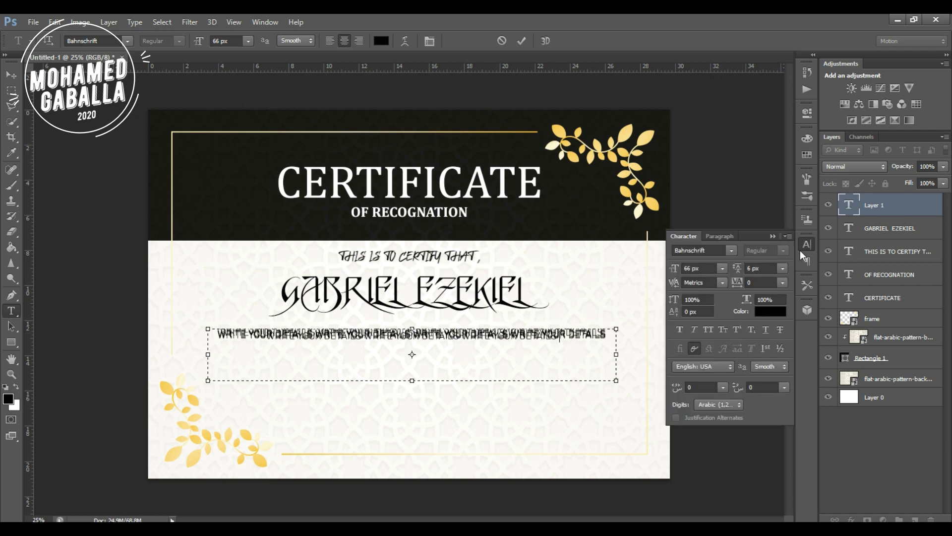
click(784, 283)
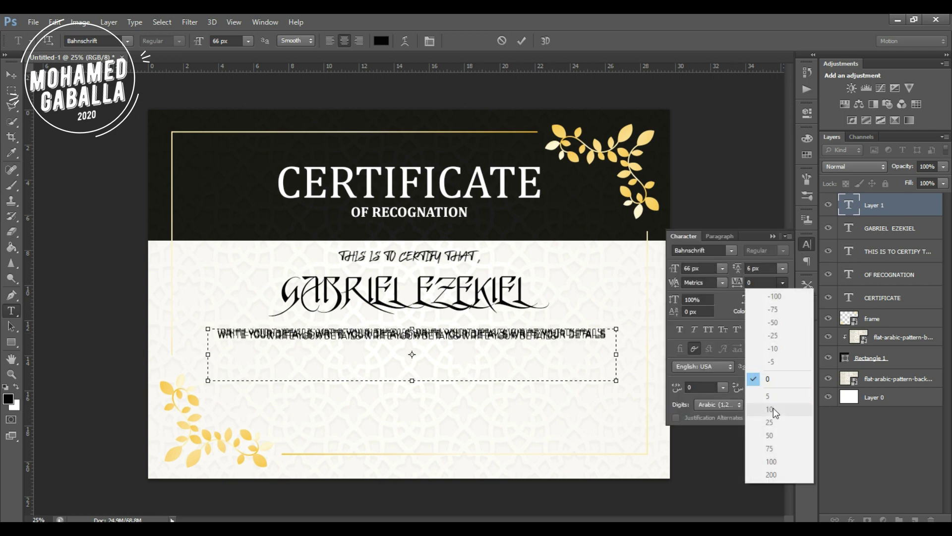
key(Escape)
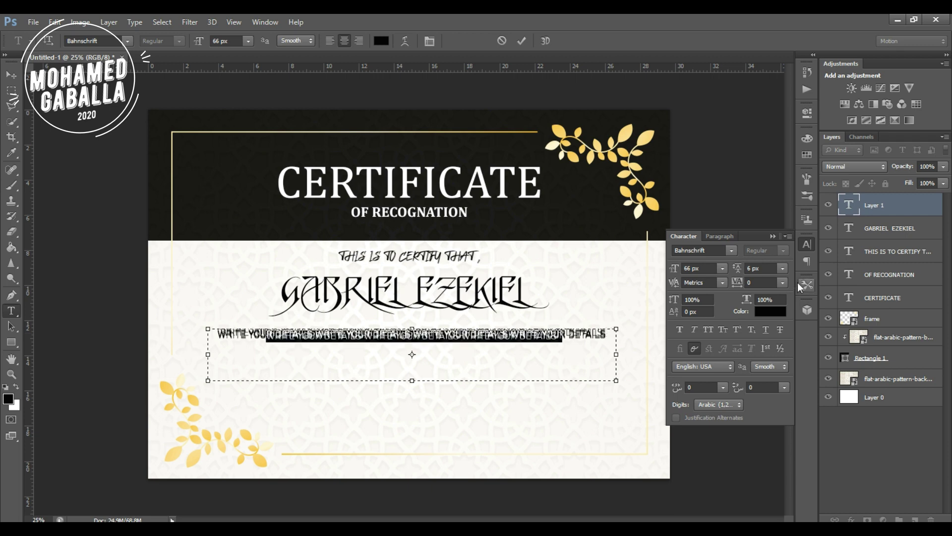
click(782, 283)
click(771, 429)
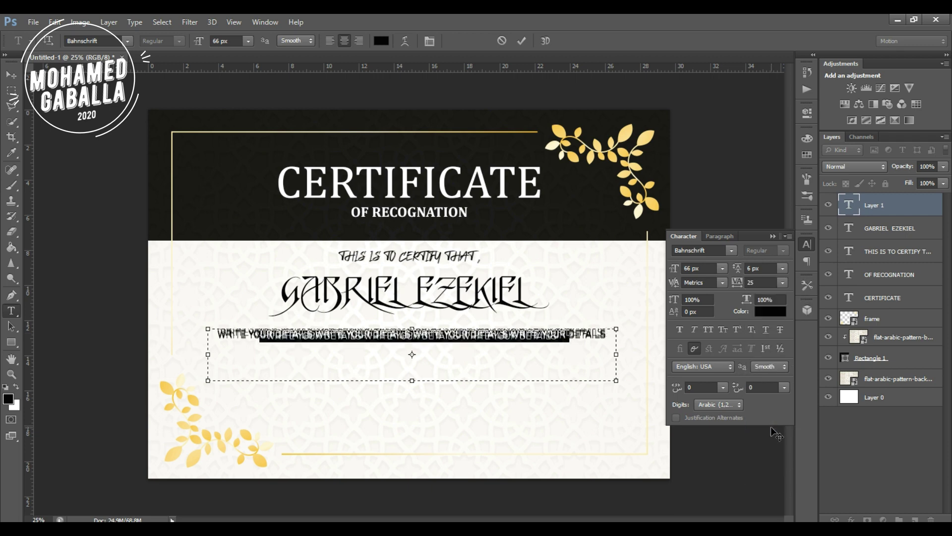
click(724, 269)
click(722, 340)
click(725, 268)
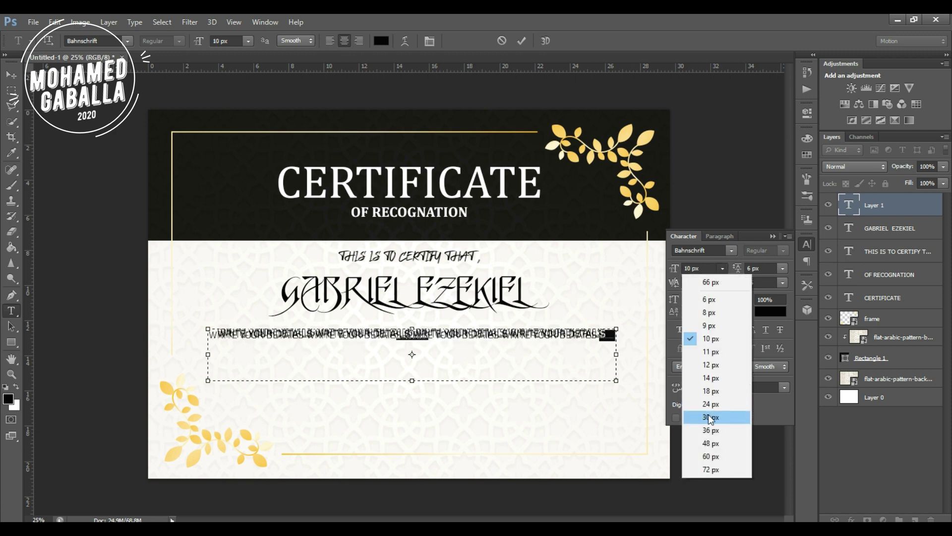
click(710, 418)
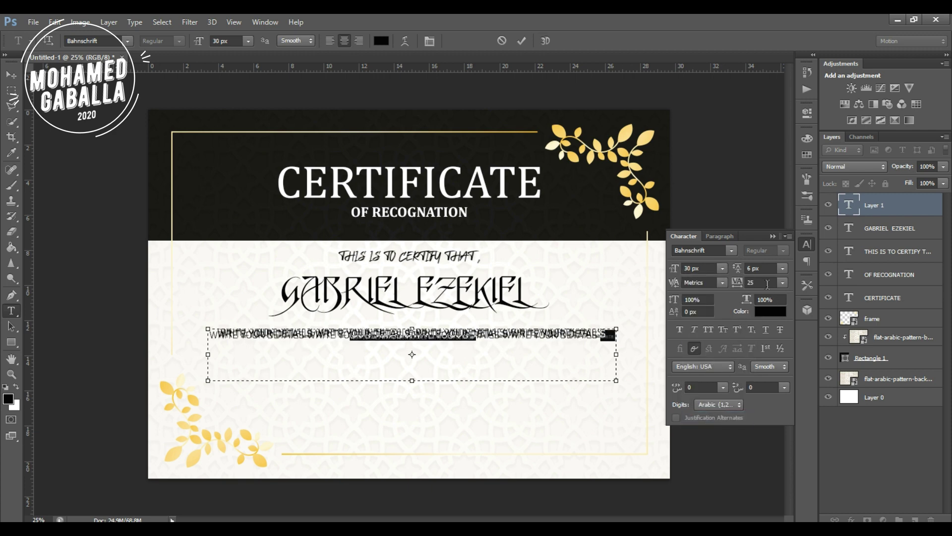
Adjust the details paragraph's leading to 82 px.
click(782, 269)
click(772, 339)
click(783, 268)
click(773, 404)
click(750, 268)
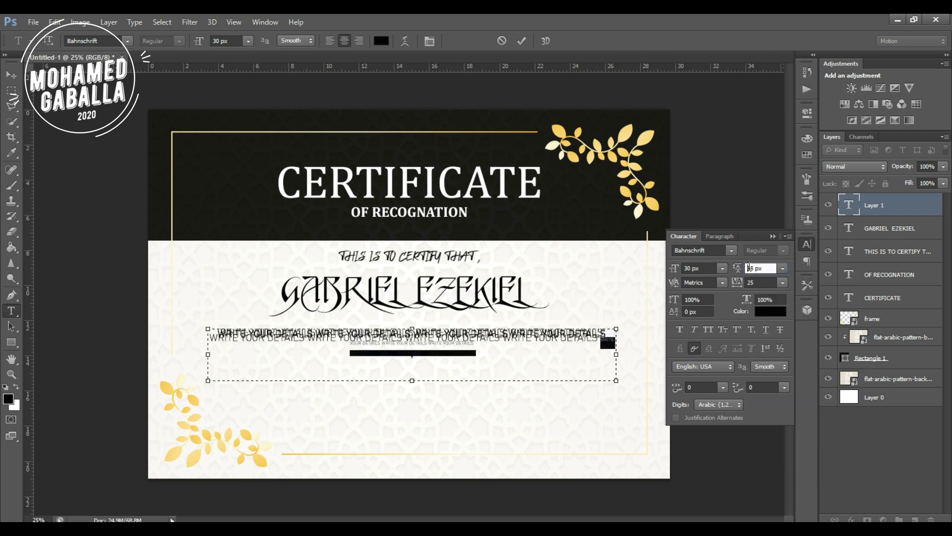
key(Return)
click(783, 268)
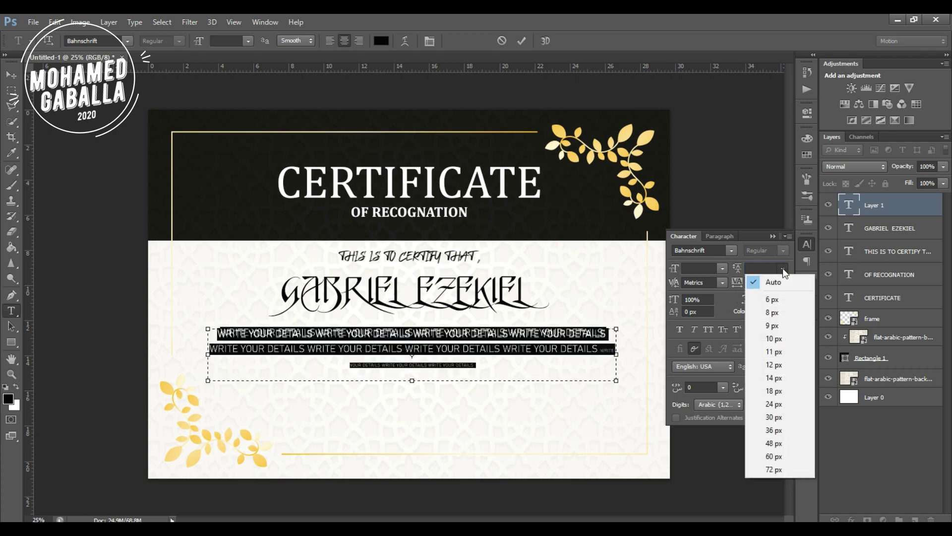
click(773, 391)
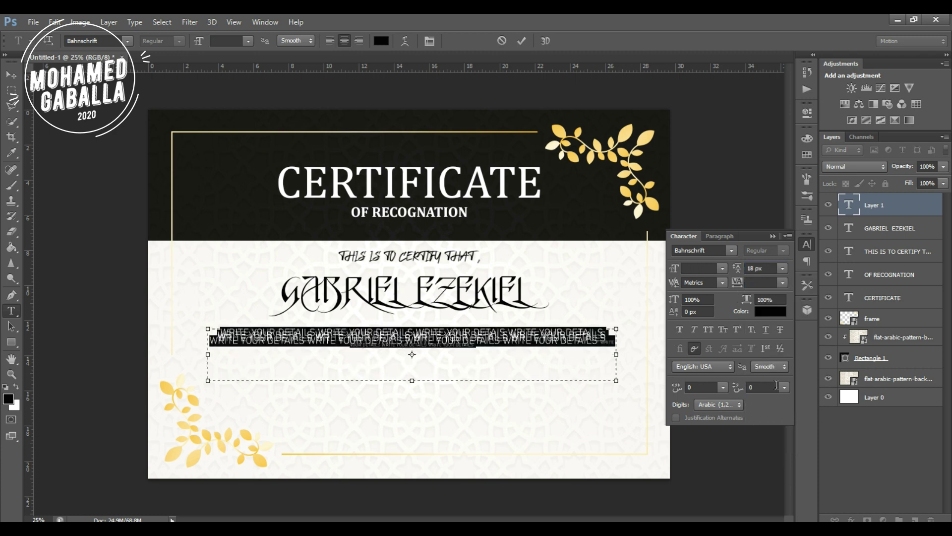
double_click(752, 268)
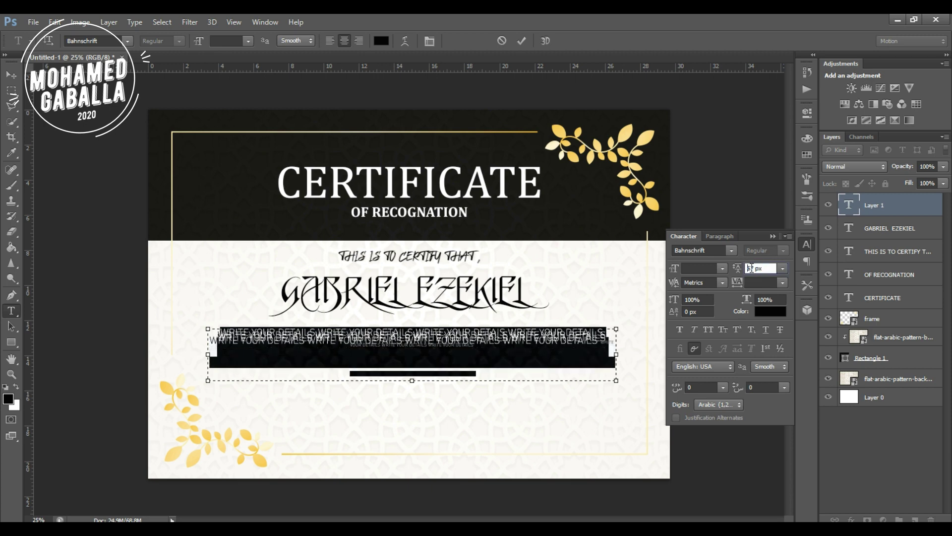
text(100)
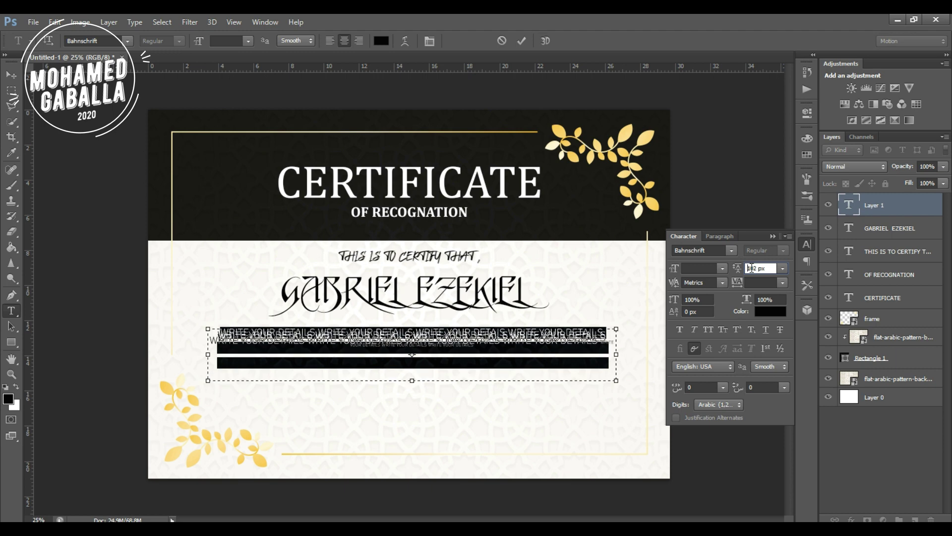
key(Return)
text(28)
key(Return)
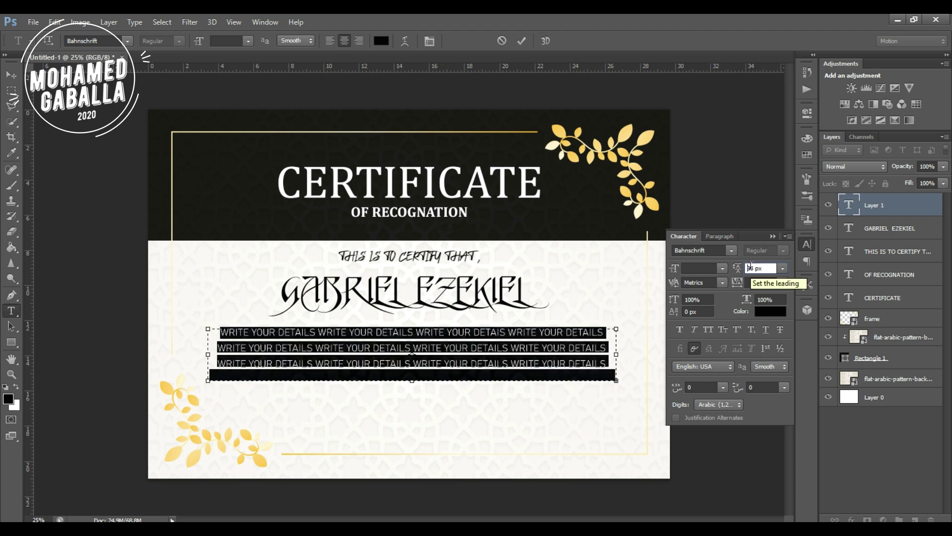
key(Down)
key(Down)
key(Down)
key(Down)
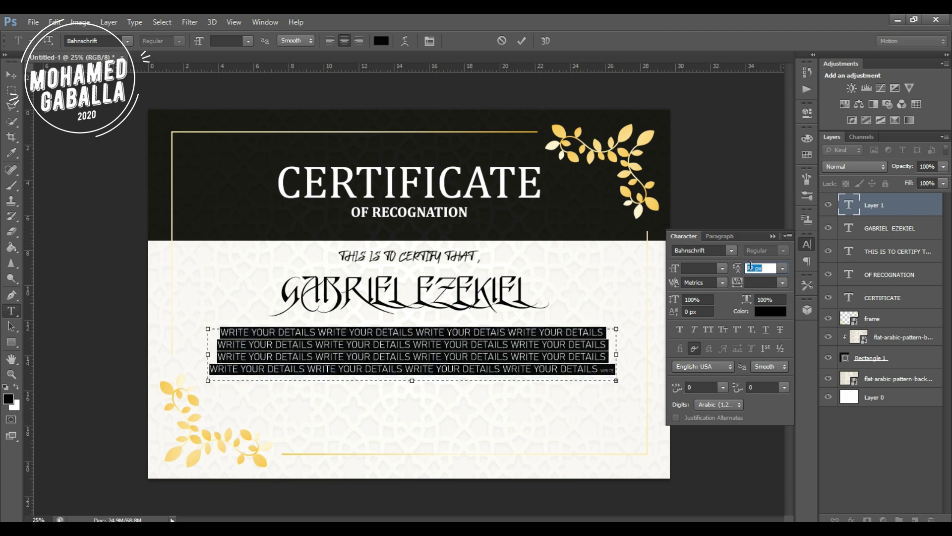
click(750, 266)
Set the details text to 58 px, commit it, and close the Character panel.
click(698, 268)
click(723, 268)
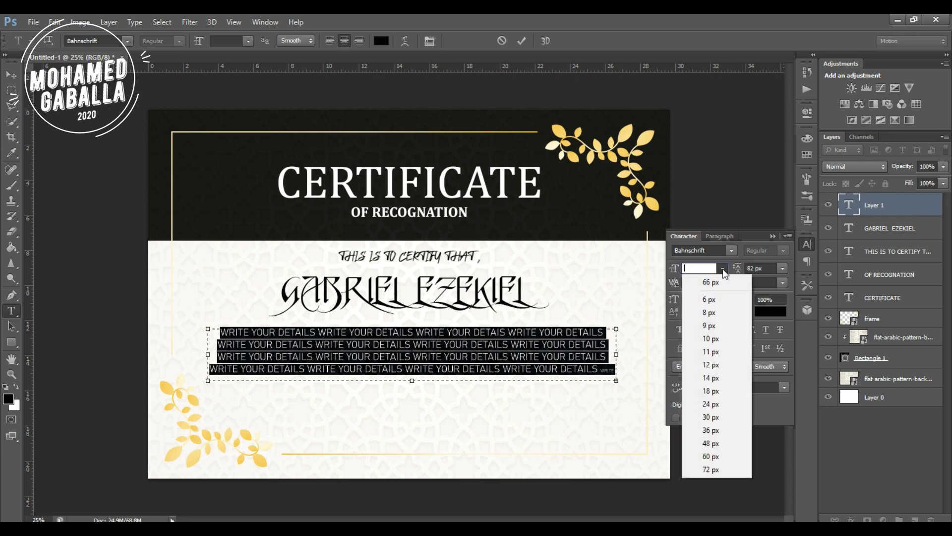
click(713, 300)
scroll(690, 268, up, 20)
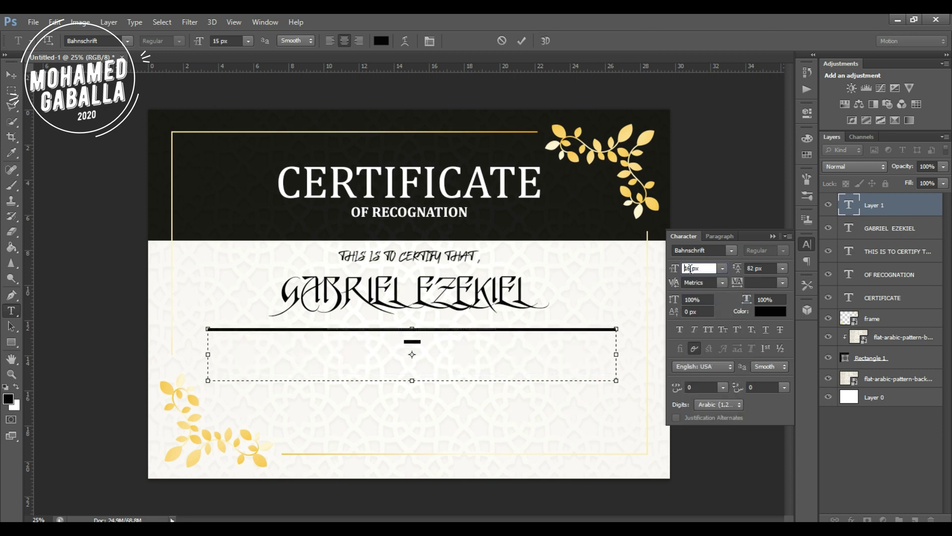
scroll(690, 268, up, 20)
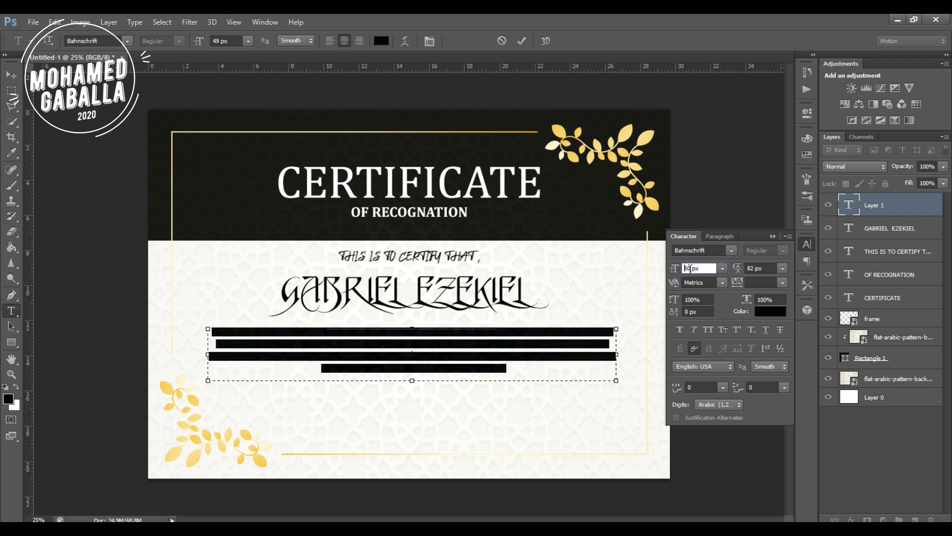
scroll(690, 269, up, 20)
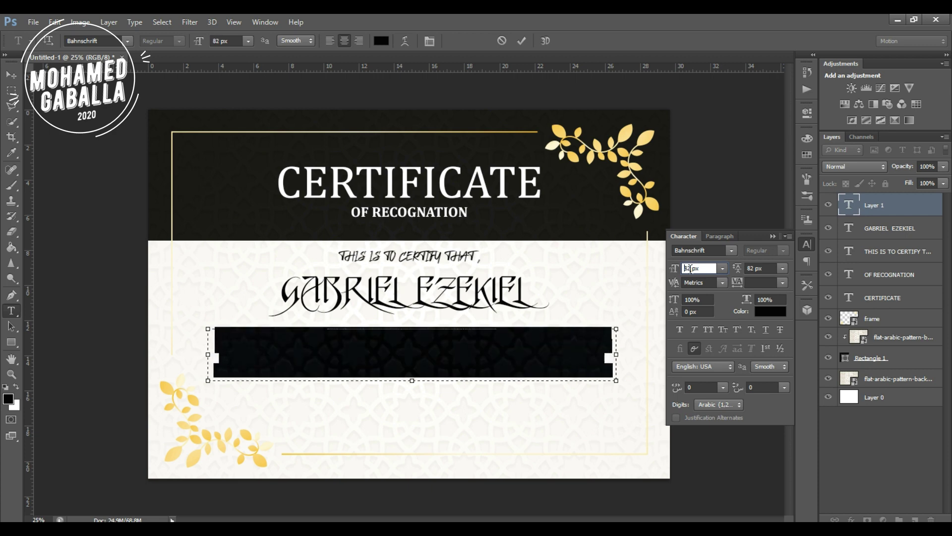
scroll(718, 289, up, 7)
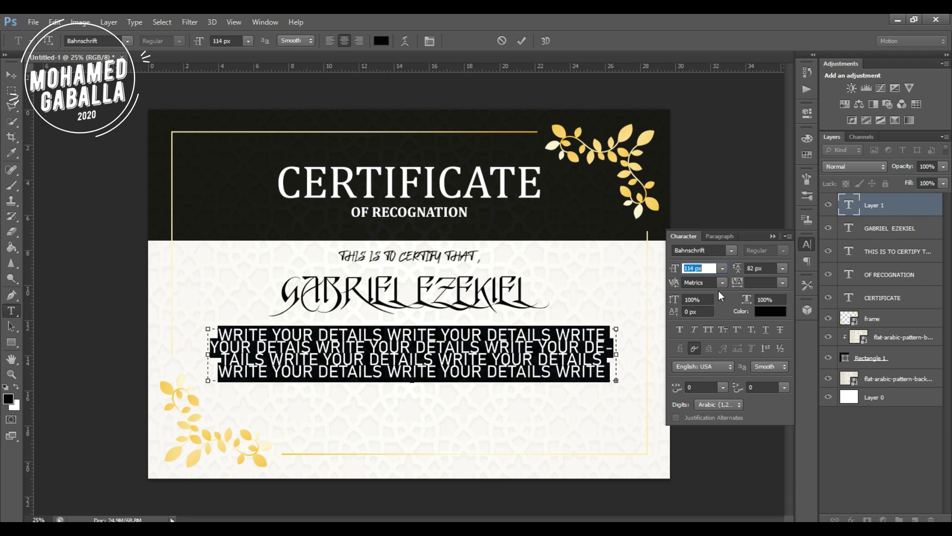
scroll(686, 268, down, 20)
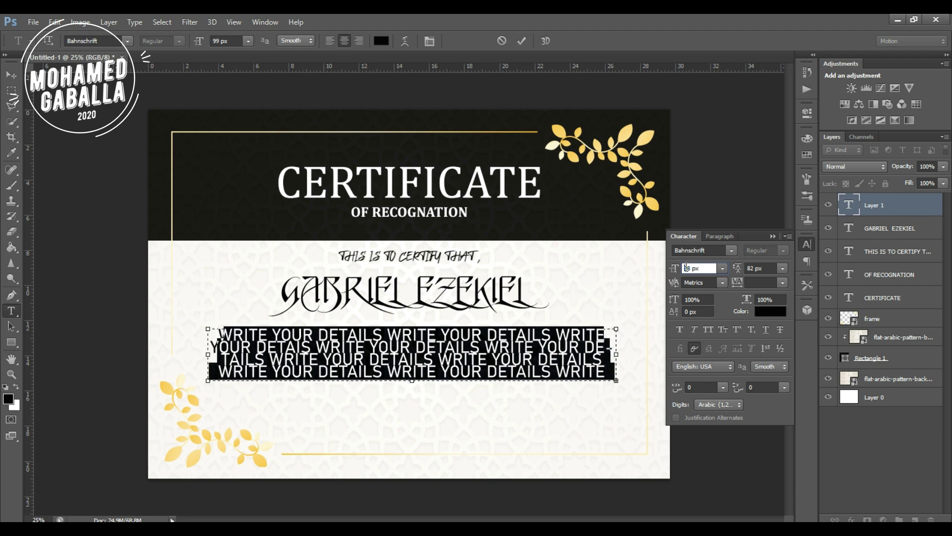
scroll(688, 268, down, 12)
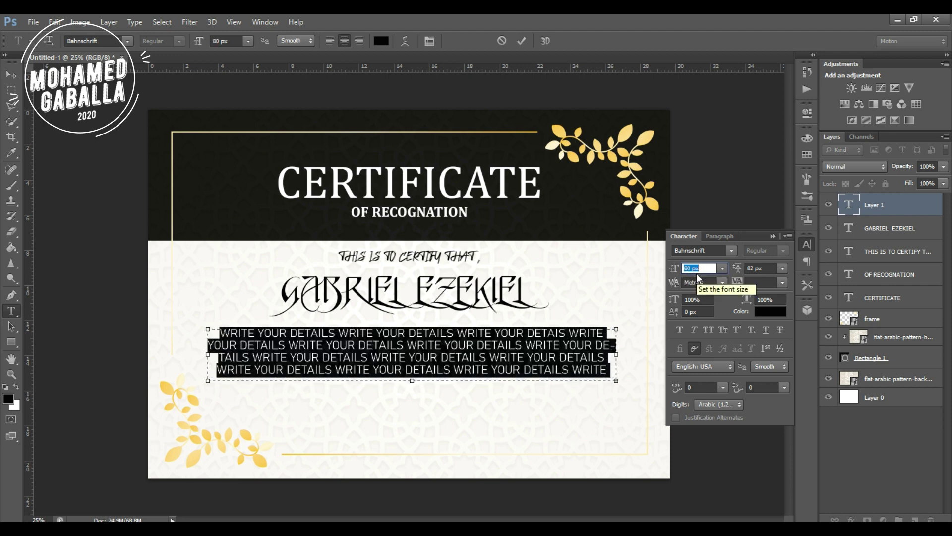
scroll(687, 268, down, 15)
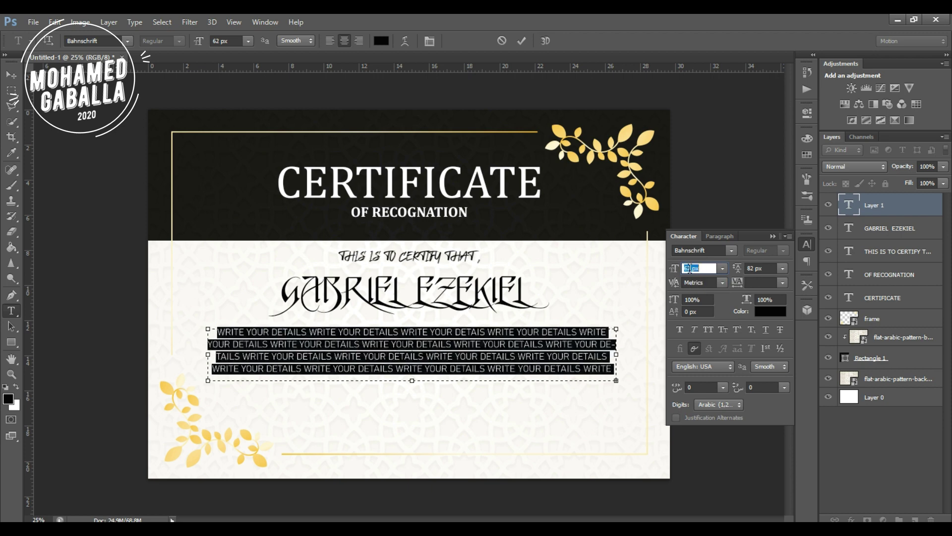
scroll(689, 268, down, 4)
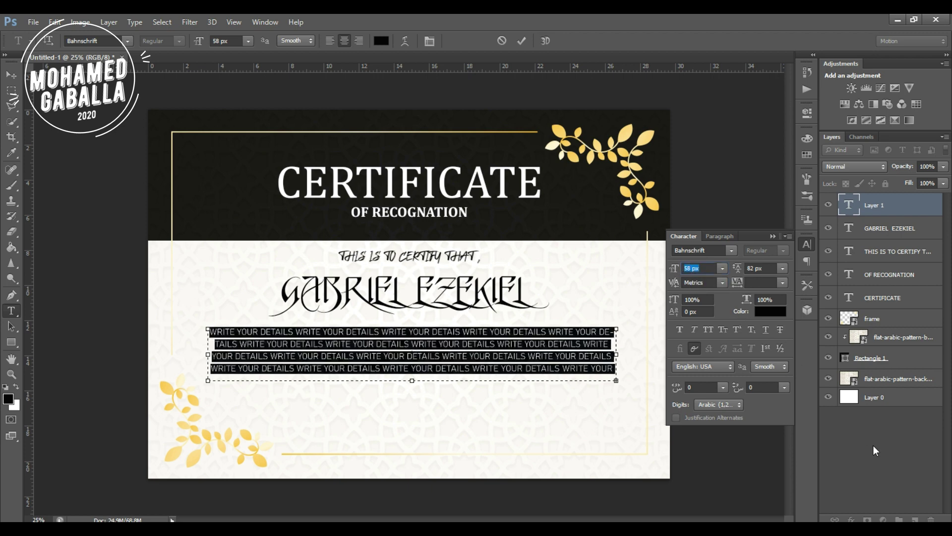
click(873, 445)
click(770, 237)
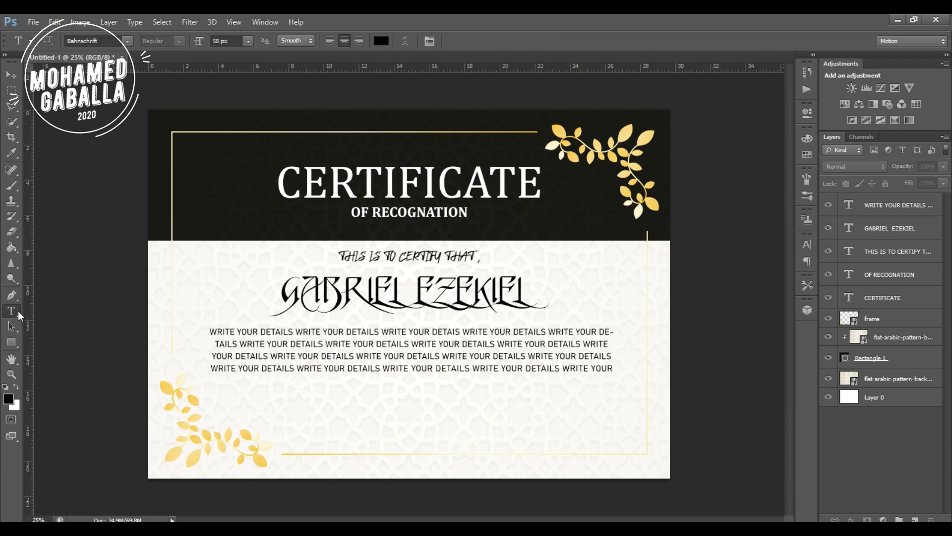
click(456, 400)
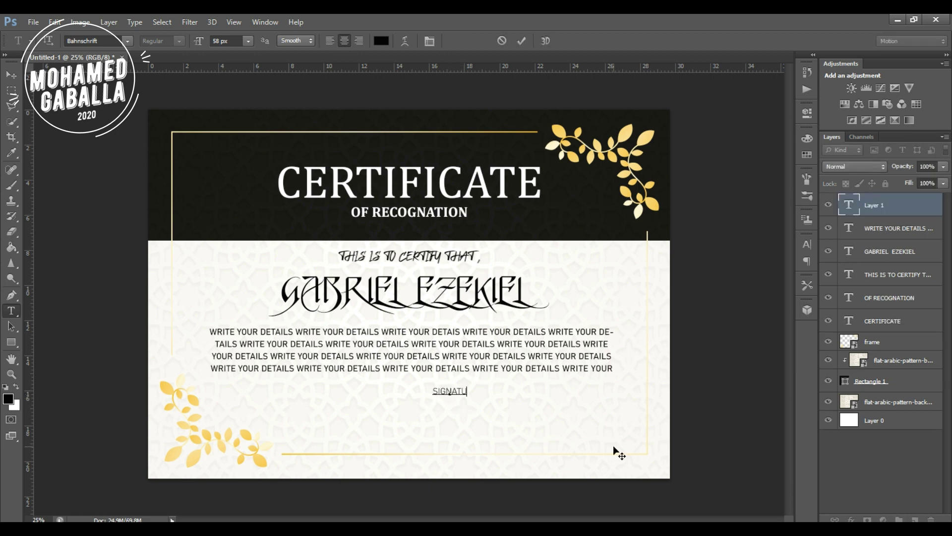
Restyle SIGNATURE in Arial Rounded MT Bold at 72 px.
double_click(464, 389)
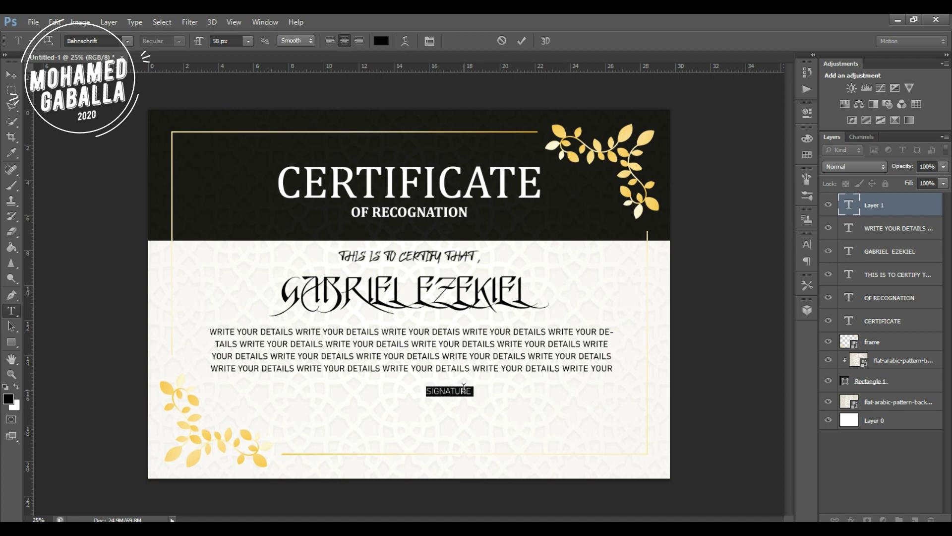
click(127, 41)
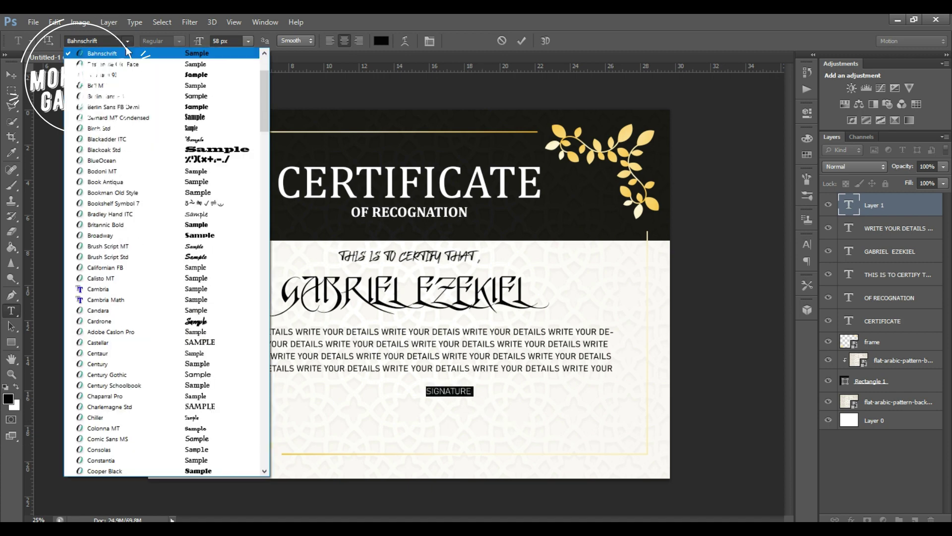
scroll(131, 127, up, 4)
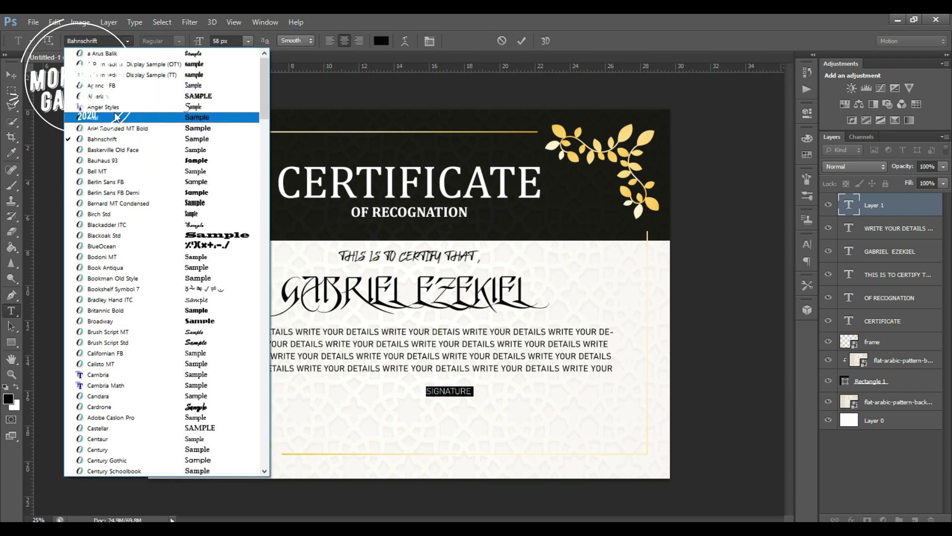
click(123, 119)
click(92, 39)
key(Down)
key(Down)
key(Down)
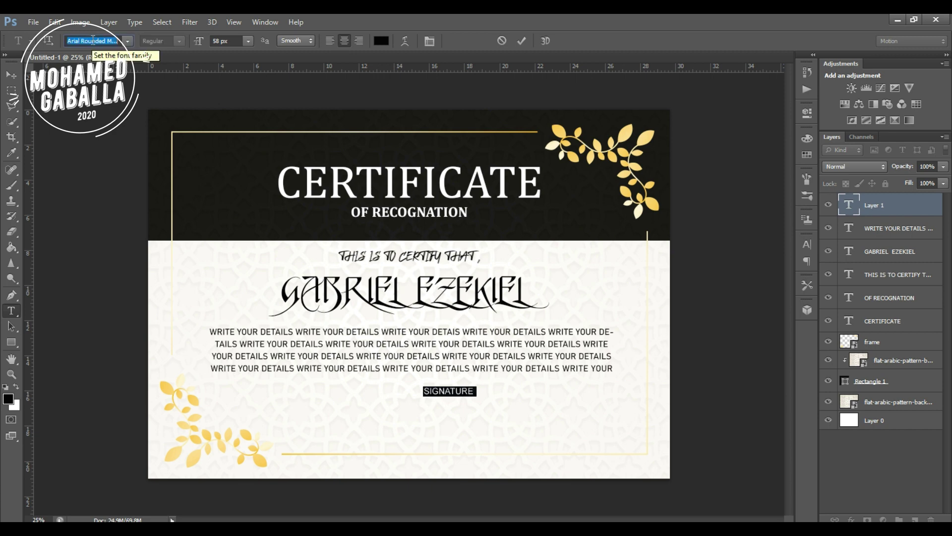
click(210, 46)
key(Up)
key(Up)
key(Up)
key(Up)
key(Up)
key(Up)
key(Up)
key(Up)
key(Up)
key(Up)
key(Up)
key(Up)
key(Up)
key(Up)
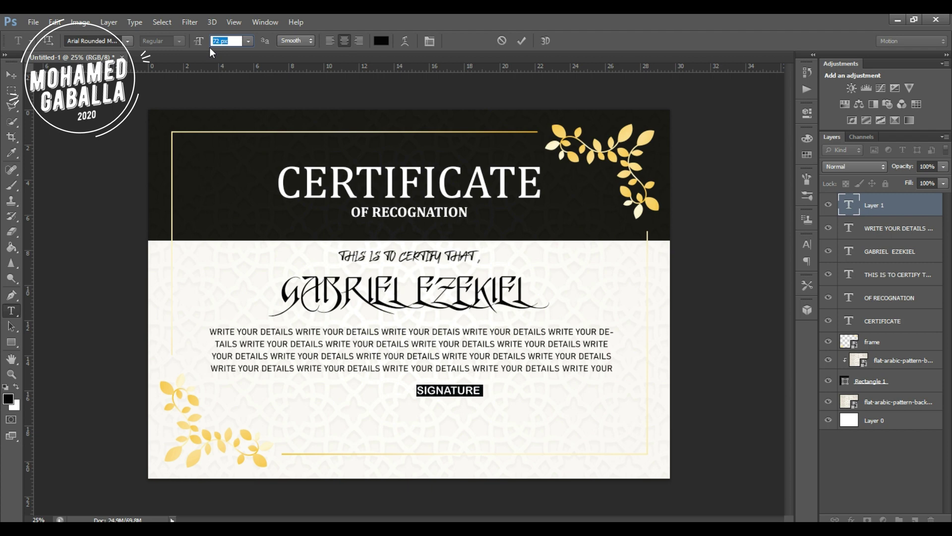
click(874, 211)
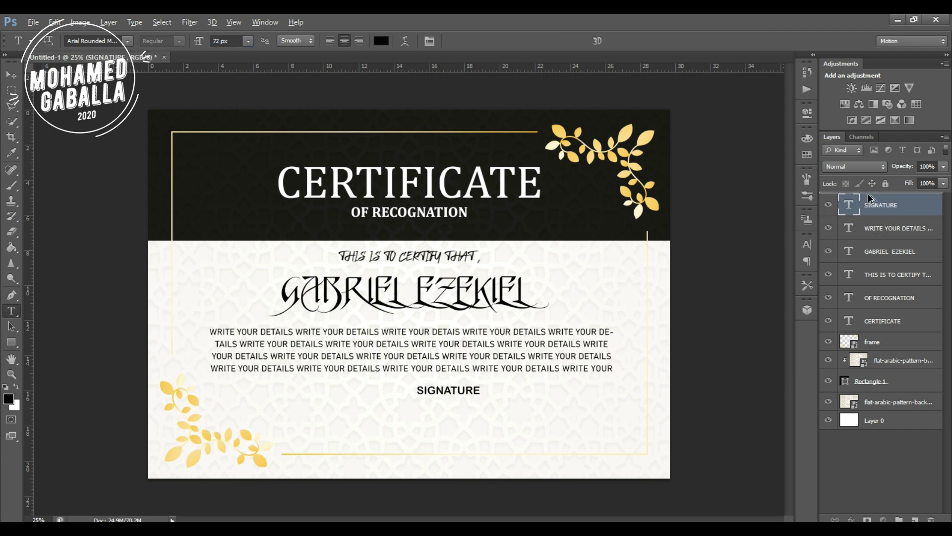
Duplicate the SIGNATURE layer and change the copy's text to DATE.
key(ctrl+j)
double_click(850, 207)
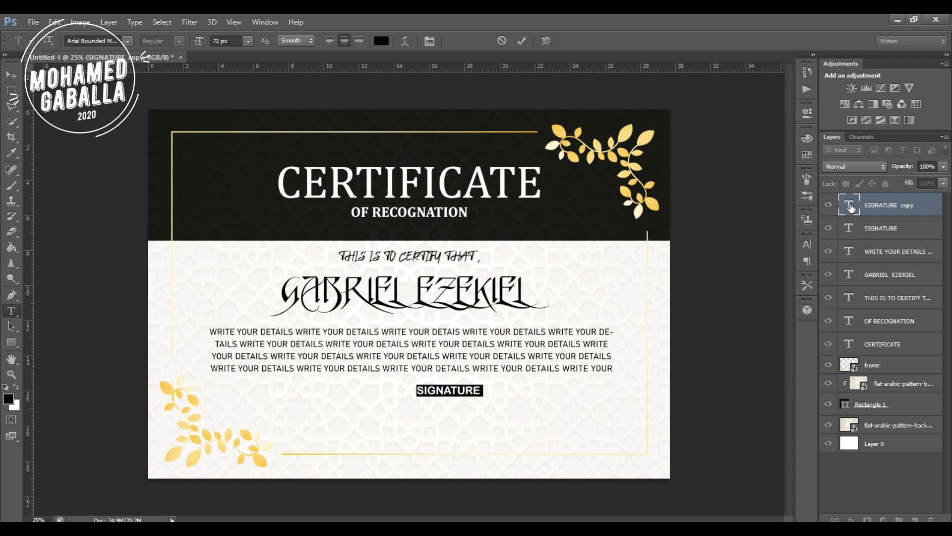
click(885, 209)
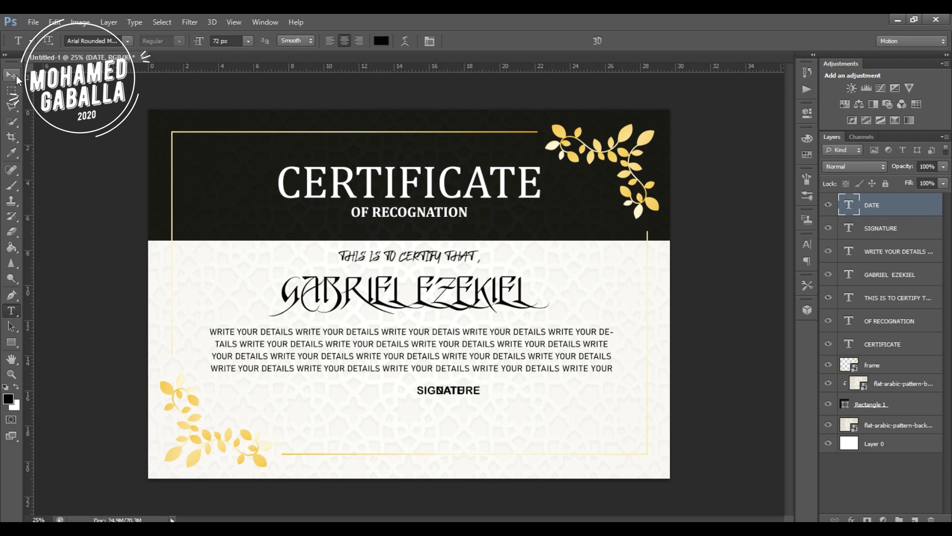
Spread the labels apart, DATE to the right and SIGNATURE to the left.
click(11, 74)
key(shift+Right)
key(shift+Right)
key(shift+Right)
key(shift+Right)
key(shift+Right)
key(shift+Right)
key(shift+Right)
key(shift+Right)
key(shift+Right)
key(shift+Right)
key(shift+Right)
key(shift+Right)
key(shift+Right)
key(shift+Right)
key(shift+Right)
key(shift+Right)
key(shift+Right)
key(shift+Right)
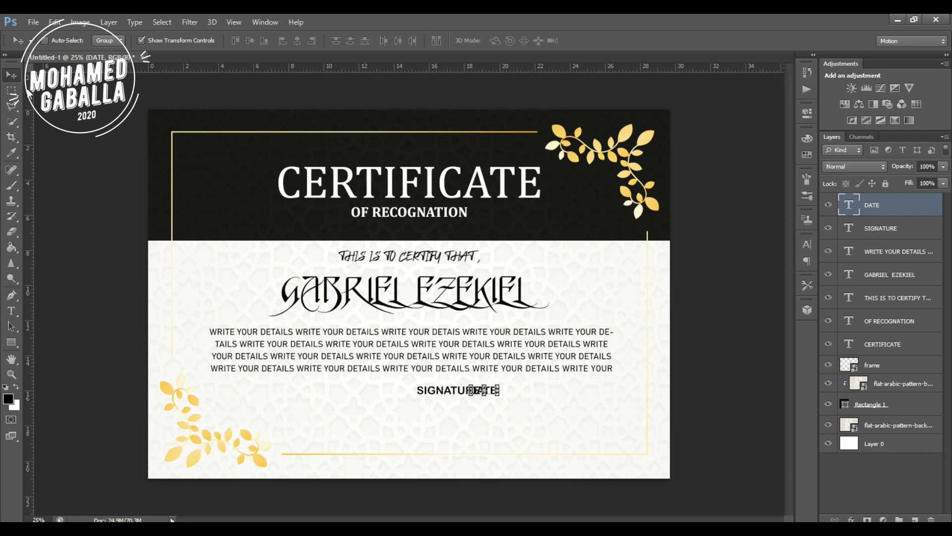
key(shift+Right)
key(shift+Right)
key(shift+Right)
key(shift+Right)
key(shift+Right)
key(shift+Right)
key(shift+Right)
key(shift+Right)
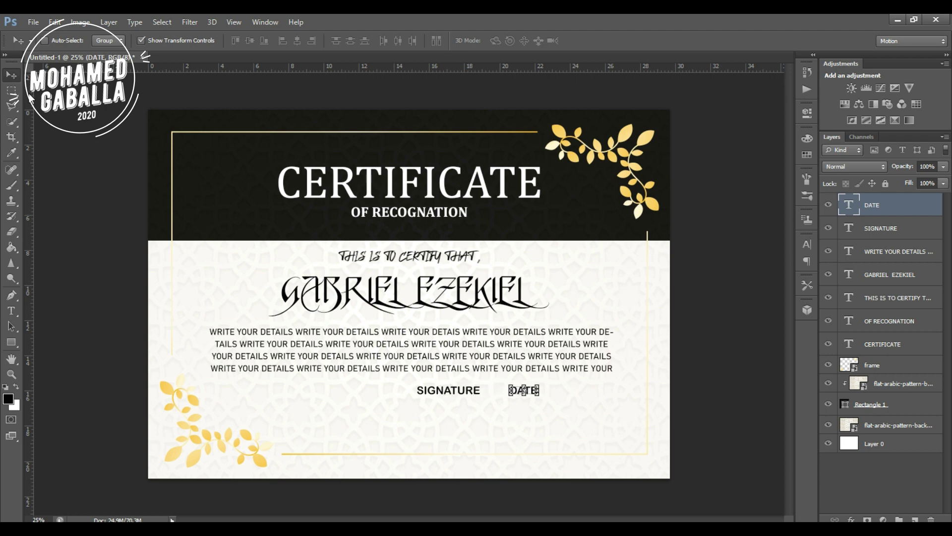
key(shift+Right)
key(shift+Right)
key(shift+Right)
key(shift+Right)
key(shift+Right)
key(shift+Right)
key(shift+Right)
key(shift+Right)
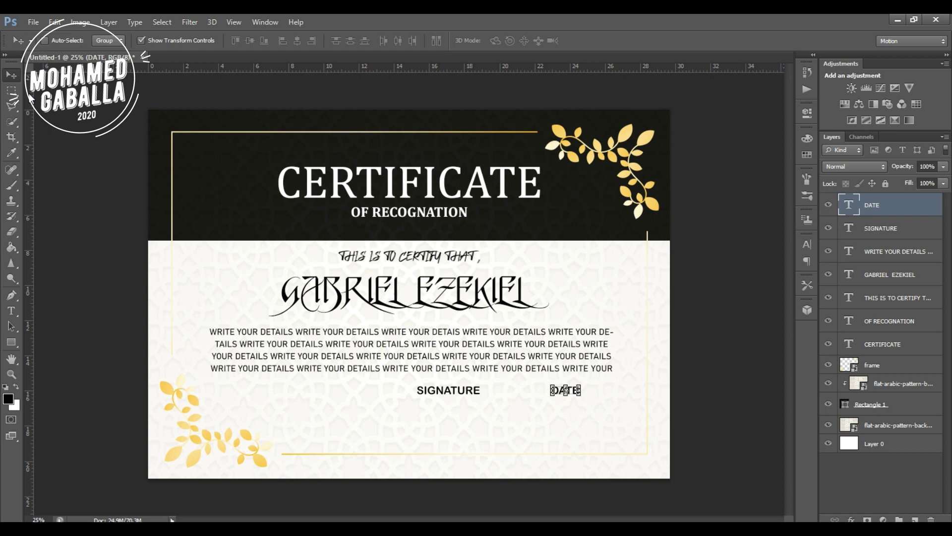
key(shift+Right)
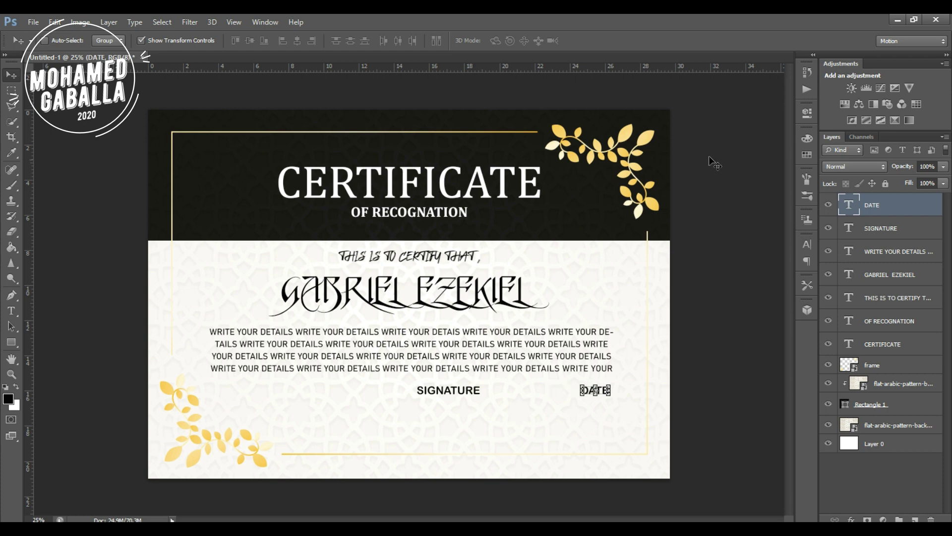
click(903, 234)
key(shift+Left)
key(shift+Left)
key(shift+Left)
key(shift+Left)
key(shift+Left)
key(shift+Left)
key(shift+Left)
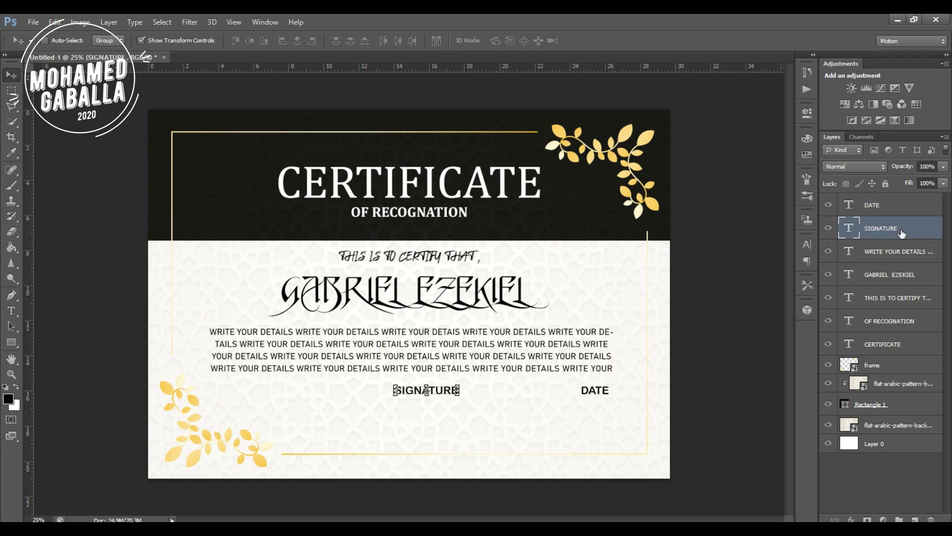
key(shift+Left)
key(shift+Left)
key(shift+Left)
key(shift+Left)
key(shift+Left)
key(shift+Left)
key(shift+Left)
key(shift+Left)
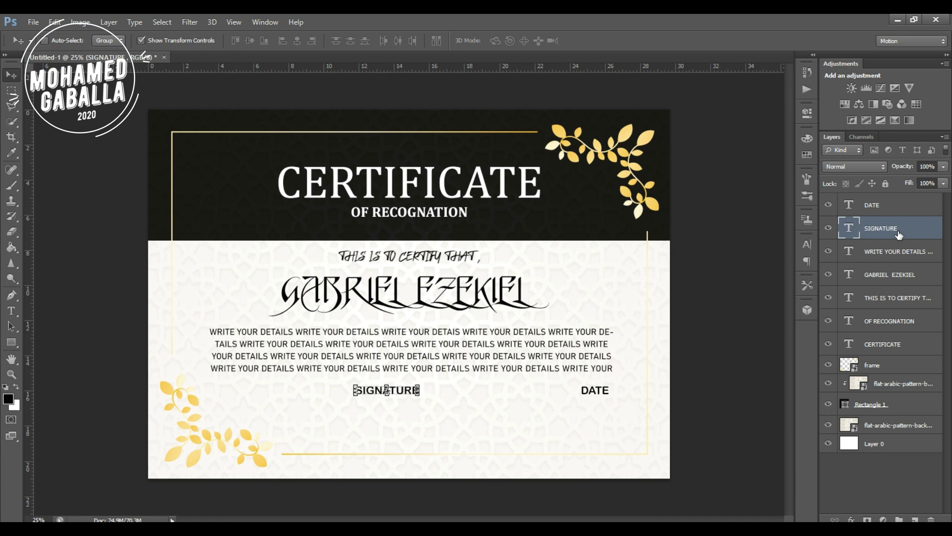
key(shift+Left)
key(shift+Left)
key(shift+Left)
Move both SIGNATURE and DATE down to sit just above the bottom frame.
click(878, 205)
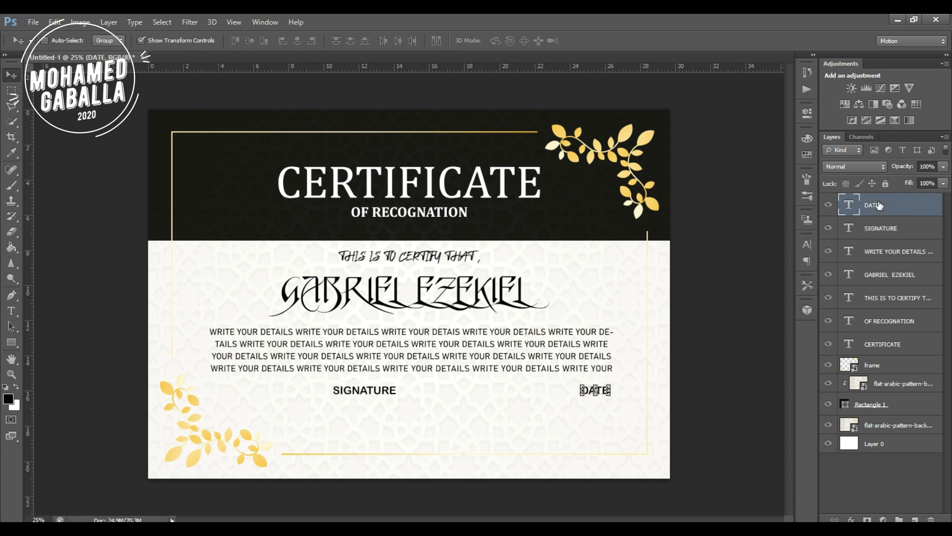
shift+click(873, 229)
key(shift+Left)
key(shift+Left)
key(shift+Left)
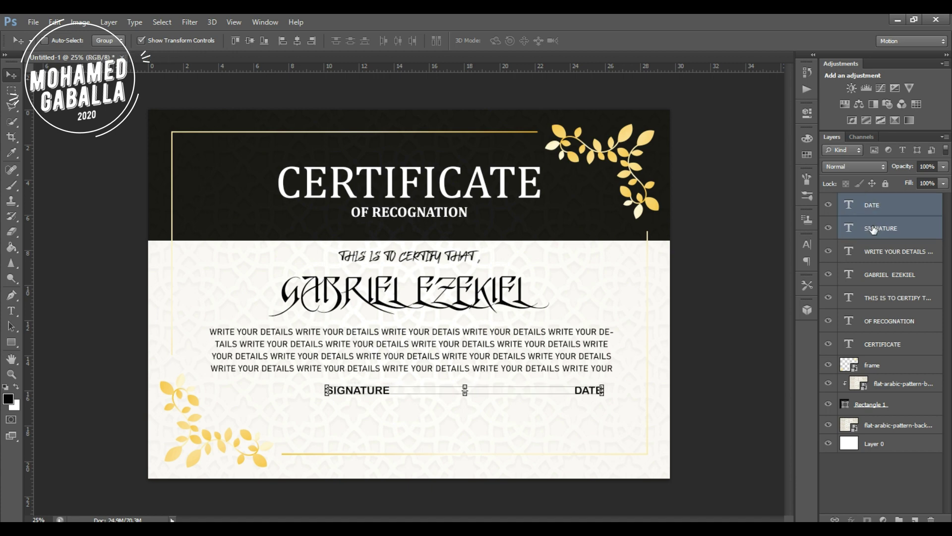
key(shift+Left)
key(shift+Left)
key(shift+Left)
key(shift+Left)
key(shift+Left)
key(shift+Down)
key(shift+Down)
key(shift+Down)
key(shift+Down)
key(shift+Left)
key(shift+Down)
key(shift+Down)
key(shift+Down)
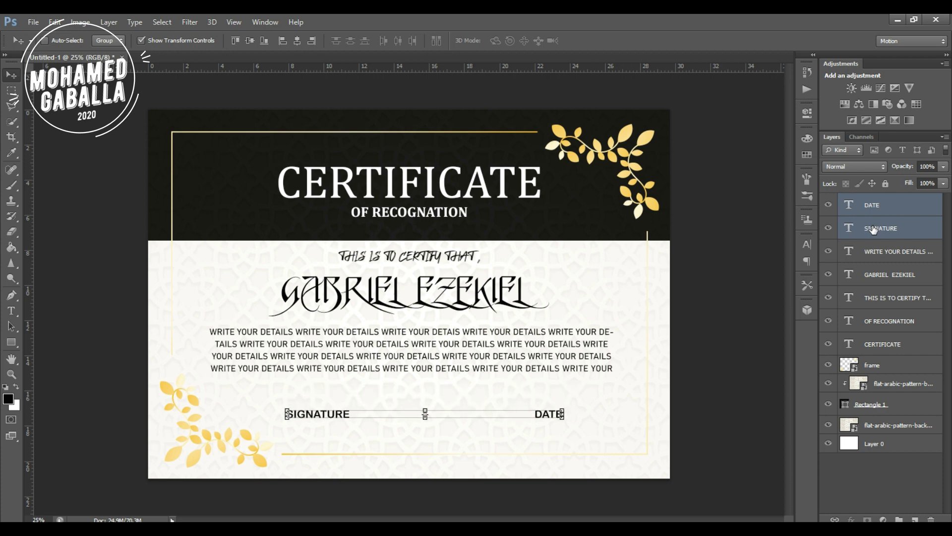
key(shift+Down)
key(shift+Down)
key(shift+Down)
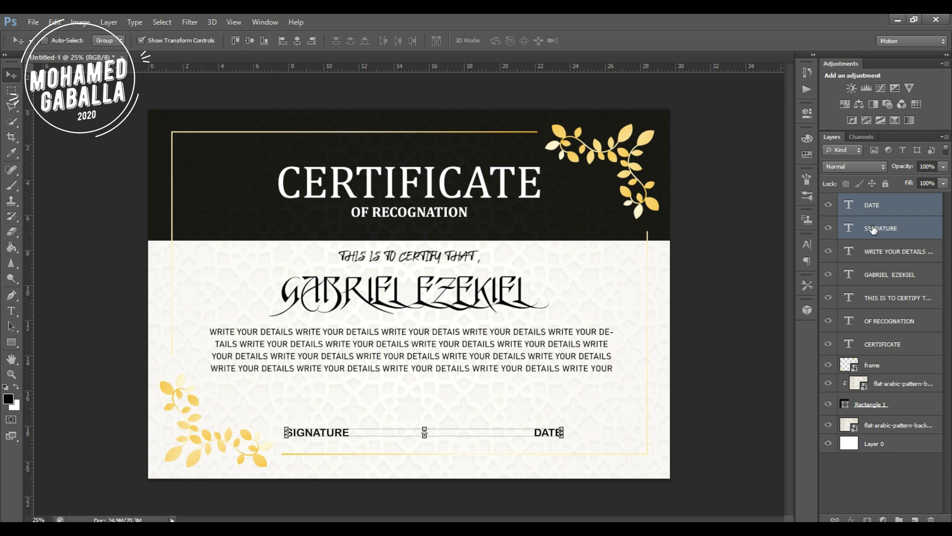
mouse_move(511, 435)
mouse_down()
mouse_move(494, 433)
mouse_move(505, 431)
mouse_up()
click(832, 476)
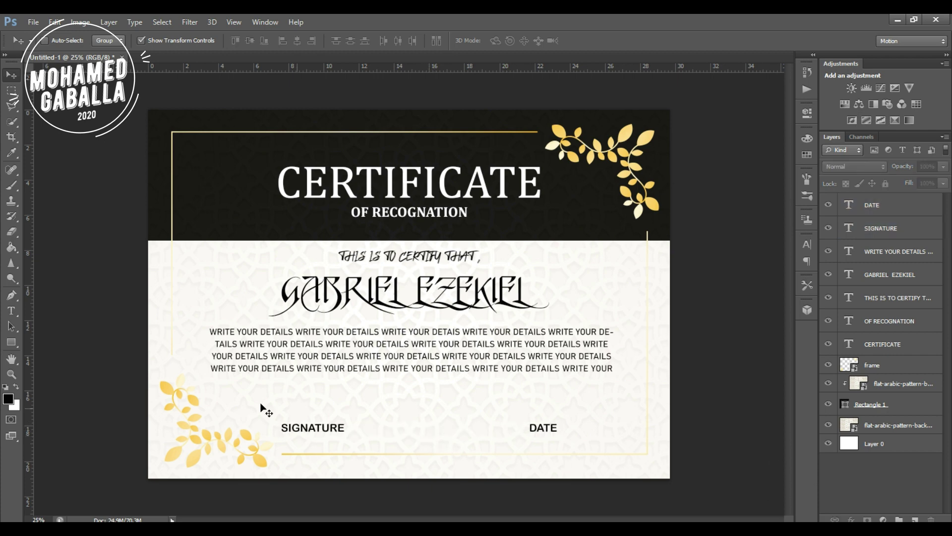
Draw one straight line across the area above SIGNATURE and DATE.
drag(11, 343, 52, 387)
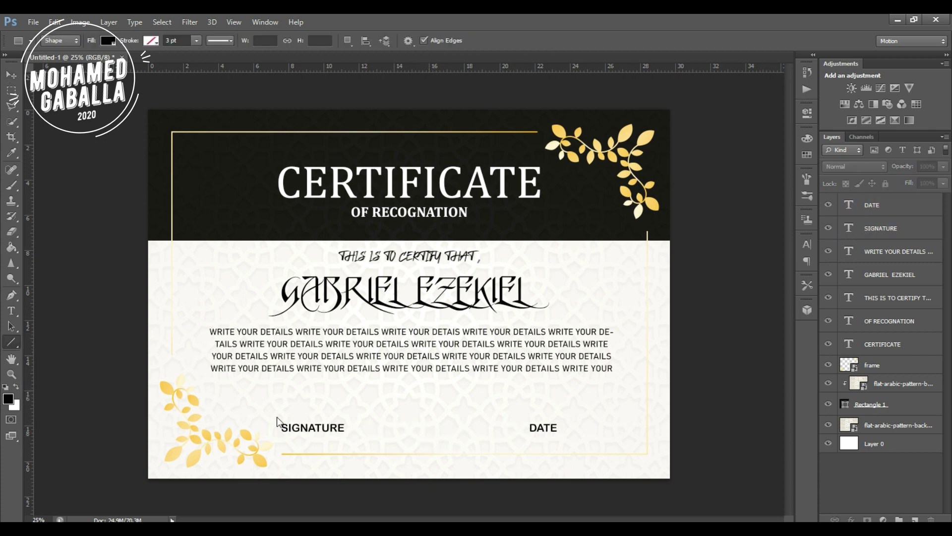
drag(271, 405, 561, 405)
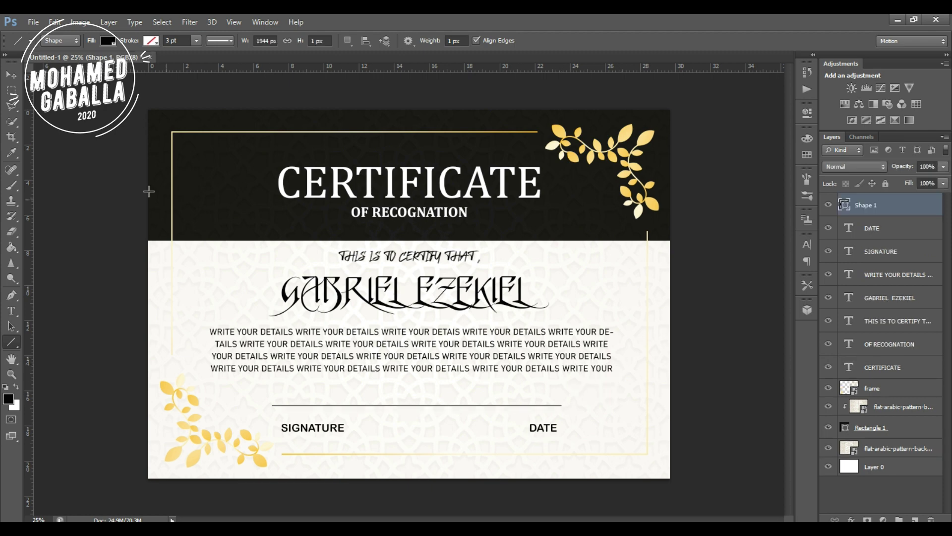
click(12, 75)
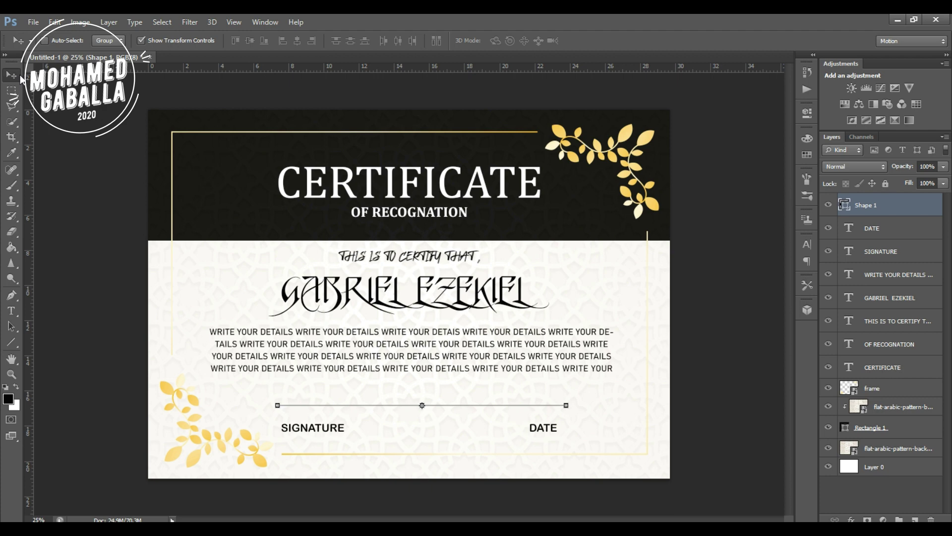
Rasterize the line and erase its middle, leaving two separate line segments.
key(m)
drag(366, 399, 475, 412)
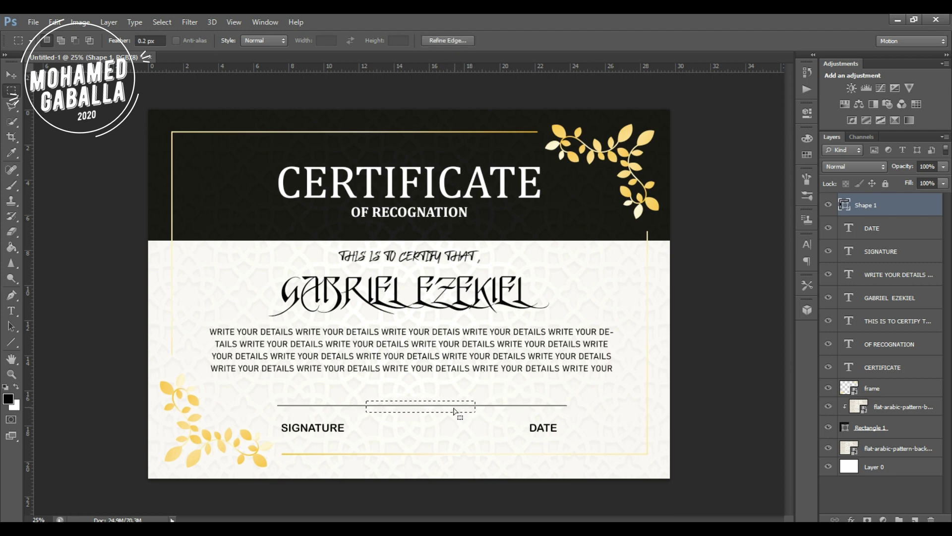
key(Delete)
key(ctrl+z)
key(e)
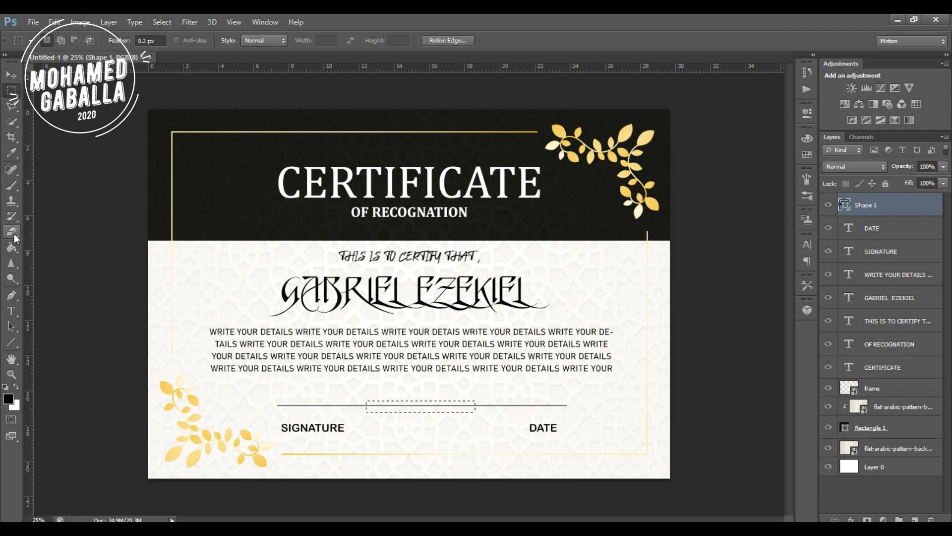
click(396, 413)
key(Return)
drag(393, 412, 473, 406)
click(872, 493)
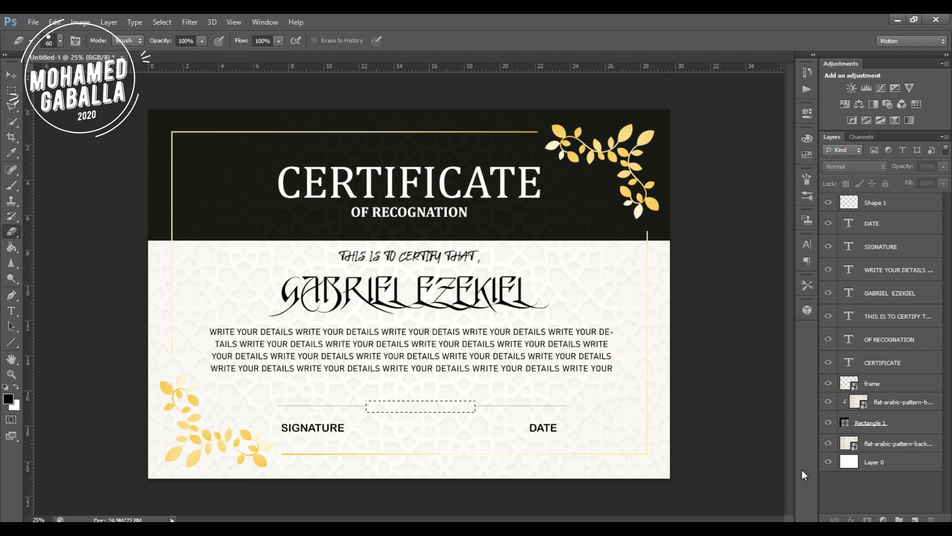
click(887, 206)
key(ctrl+d)
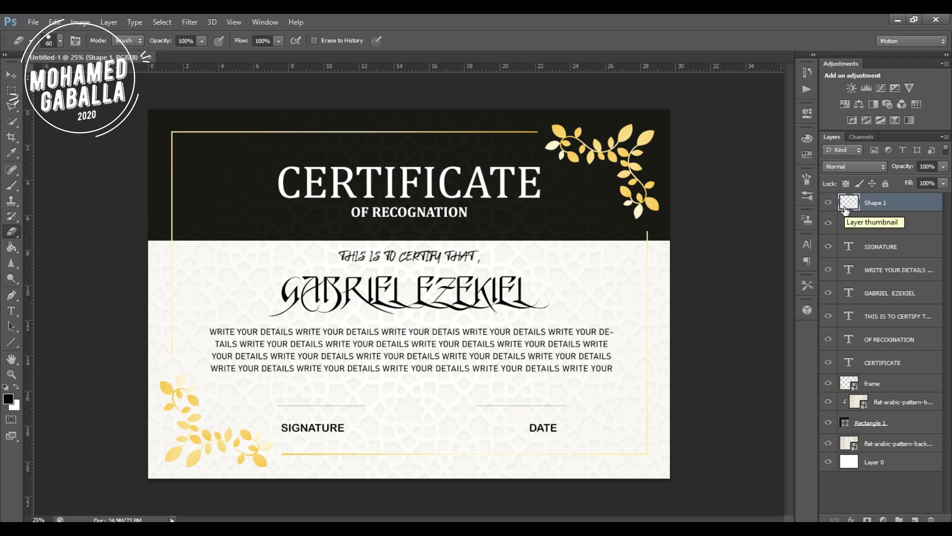
Move the right segment over DATE and the left segment over SIGNATURE.
click(13, 92)
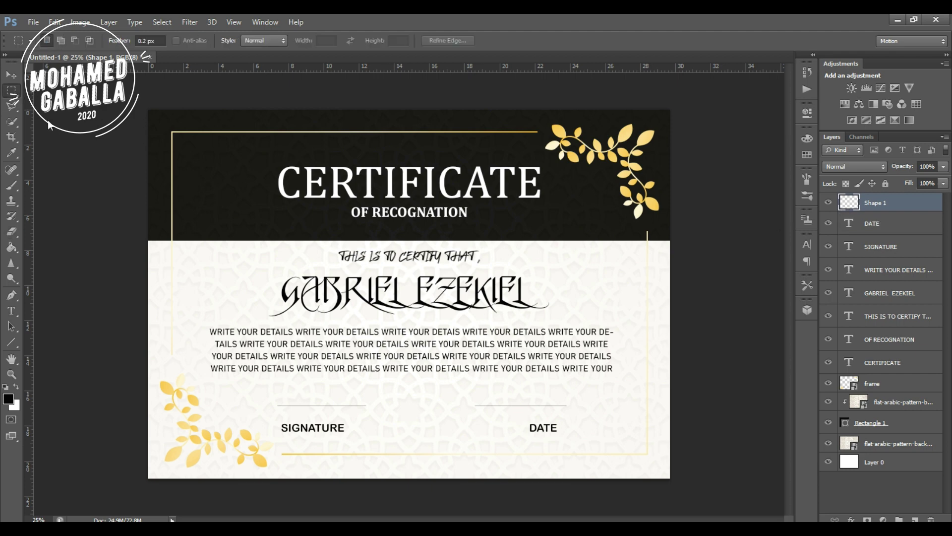
drag(469, 394, 573, 418)
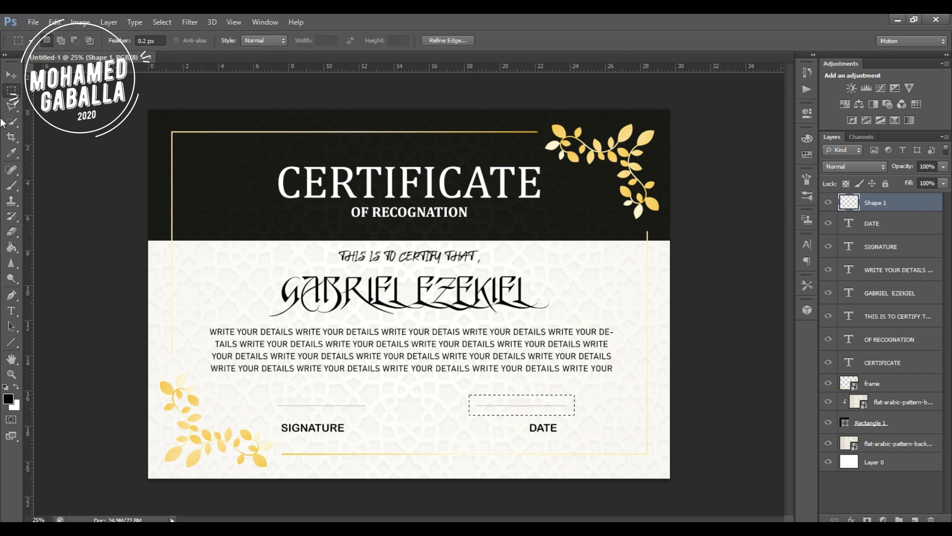
click(14, 79)
key(shift+Right)
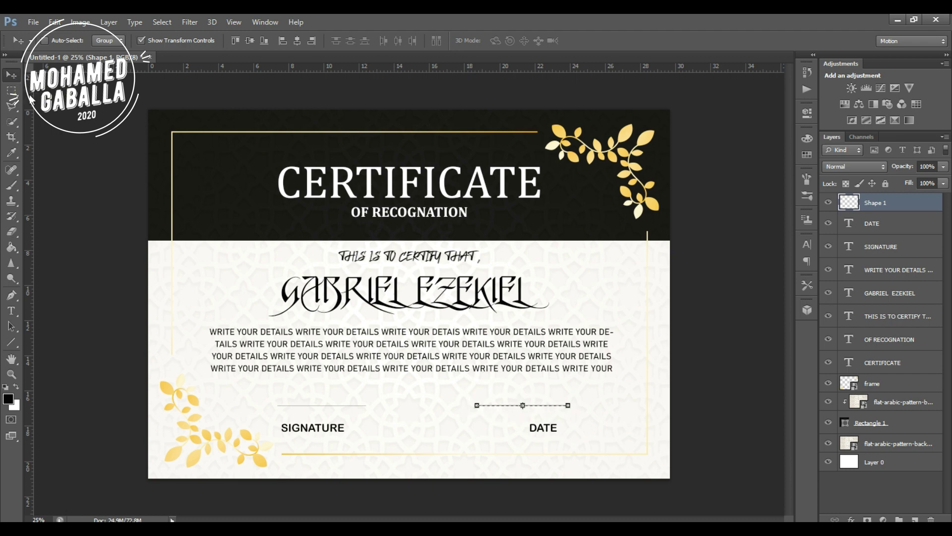
key(shift+Right)
key(shift+Right)
key(shift+Right)
key(shift+Right)
key(shift+Right)
key(shift+Right)
key(shift+Right)
key(shift+Right)
key(shift+Right)
key(shift+Right)
click(12, 89)
drag(390, 396, 258, 410)
click(9, 78)
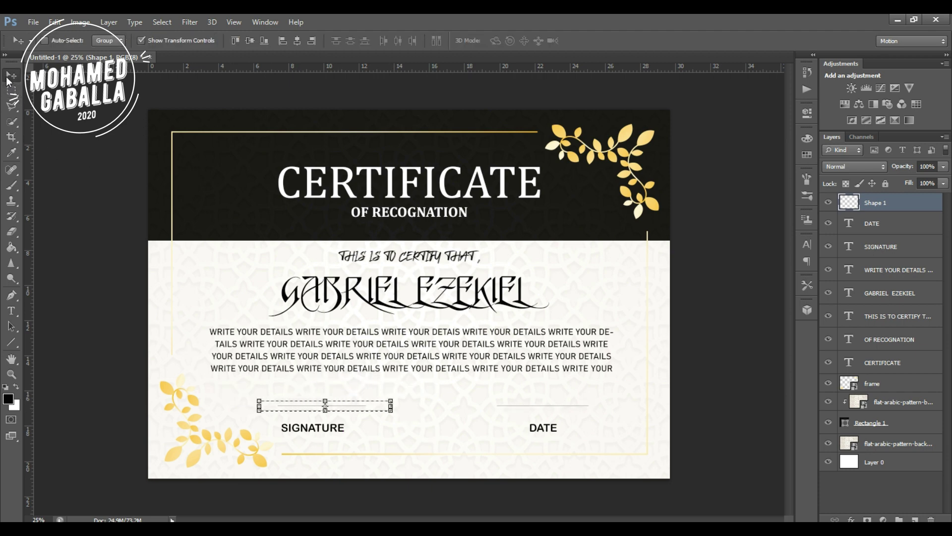
key(ctrl+d)
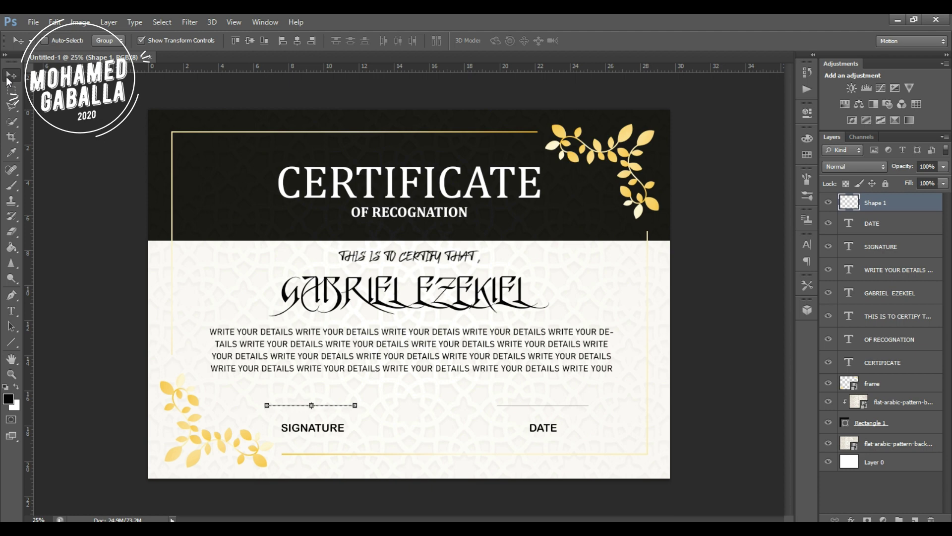
click(878, 484)
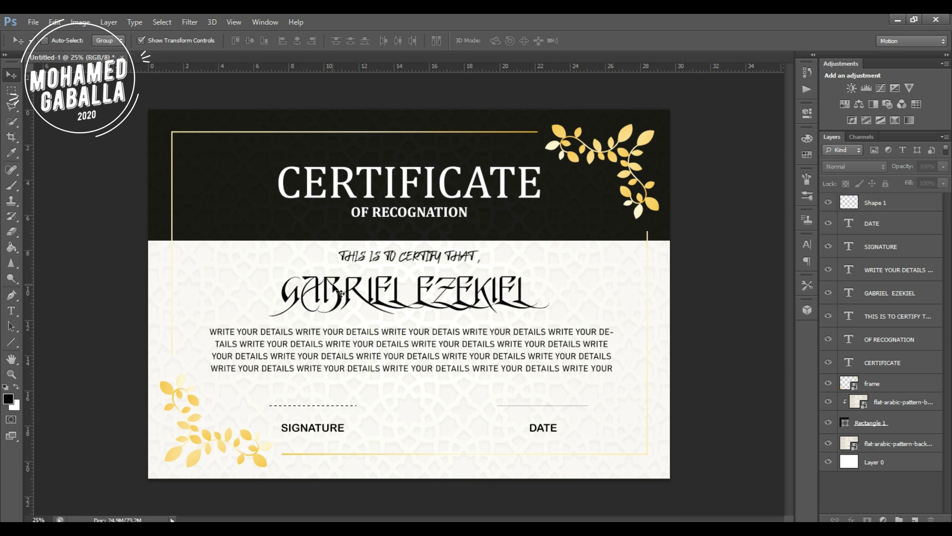
Add a black Stroke effect to the Shape 1 signing-line layer through Blending Options.
right_click(873, 206)
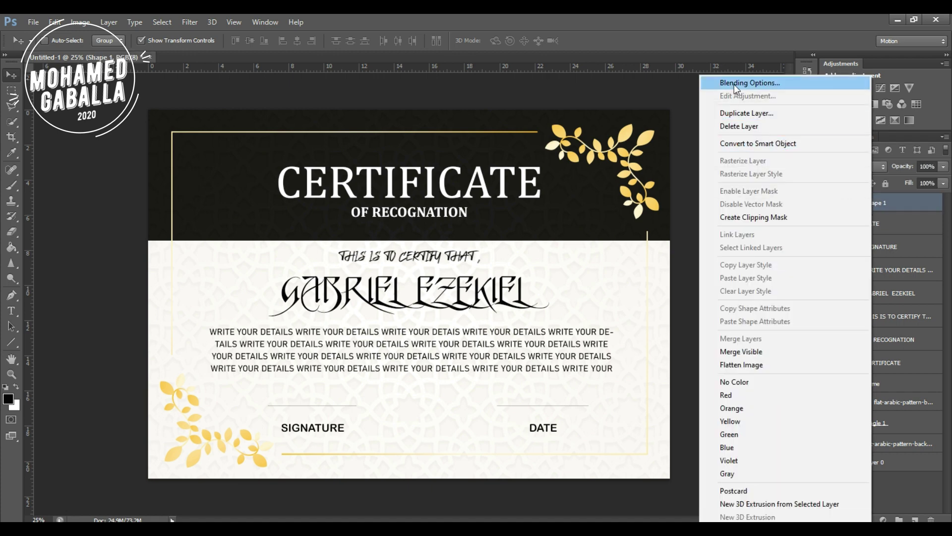
click(635, 206)
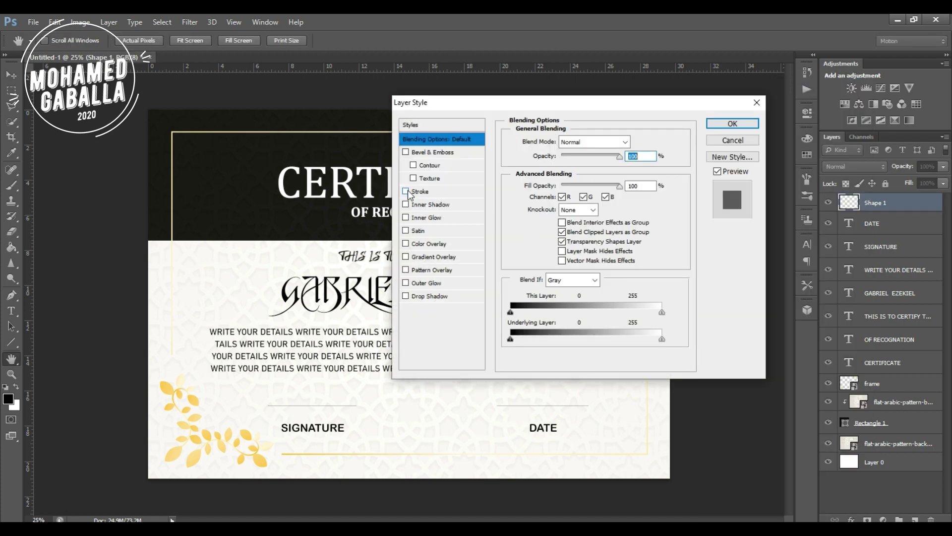
click(424, 193)
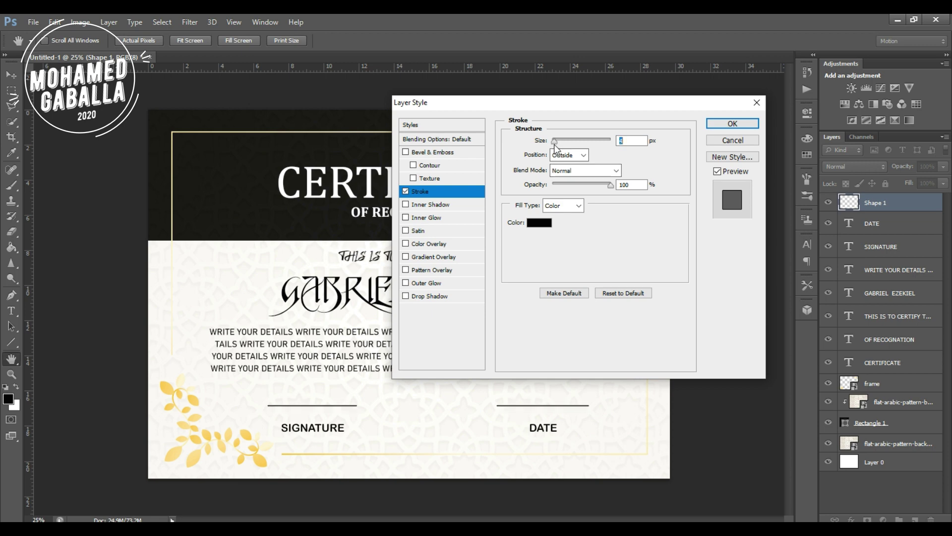
click(731, 124)
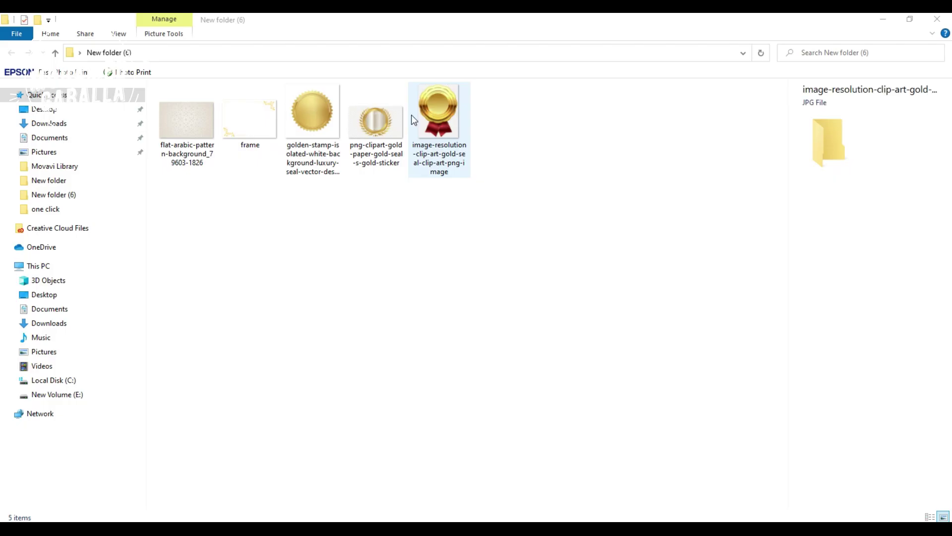
drag(436, 117, 304, 54)
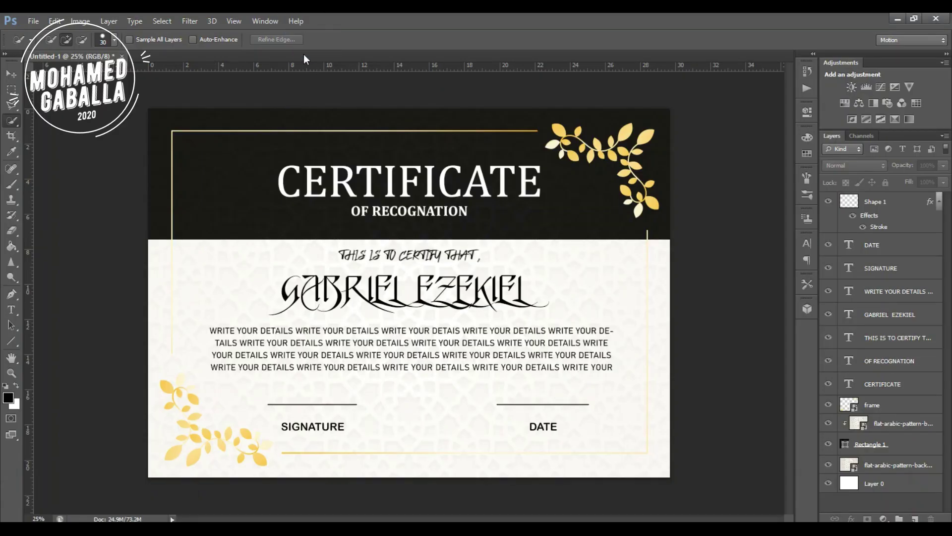
Unlock the seal image, Magic Wand its background at tolerance 100, delete it, and drag the seal over.
double_click(929, 214)
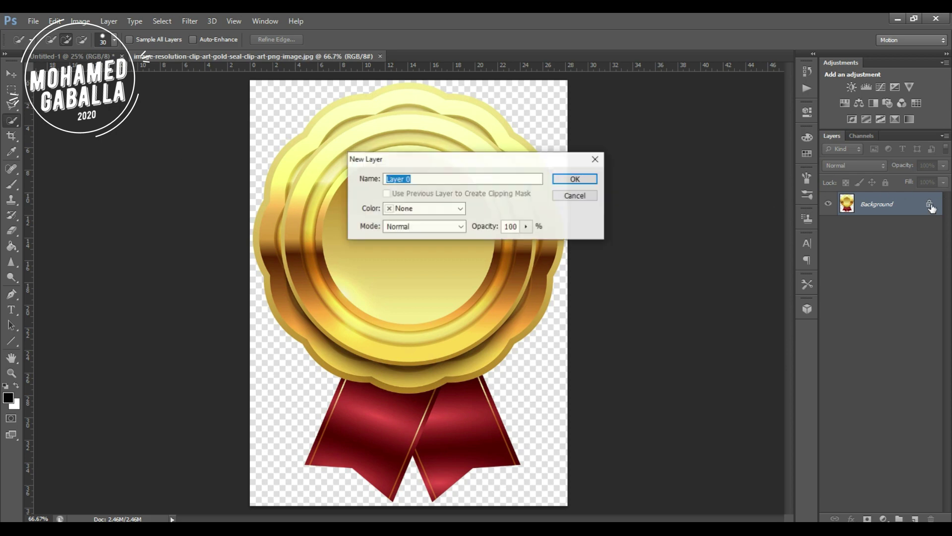
click(575, 180)
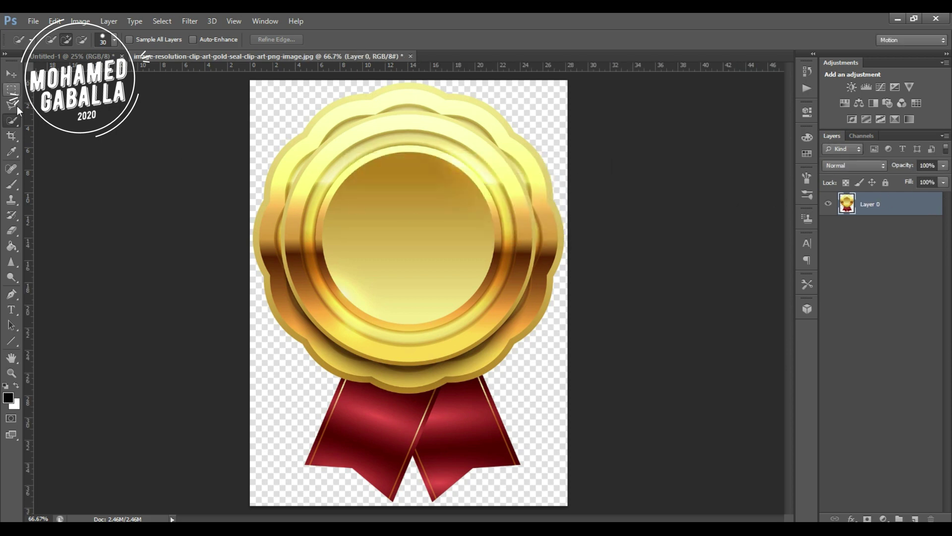
right_click(12, 120)
click(47, 133)
click(294, 117)
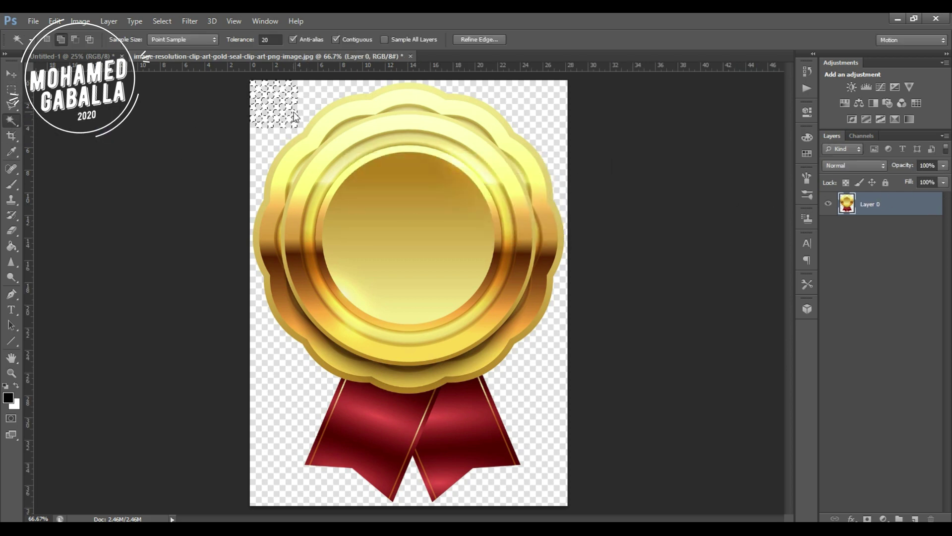
click(265, 39)
text(100)
click(311, 91)
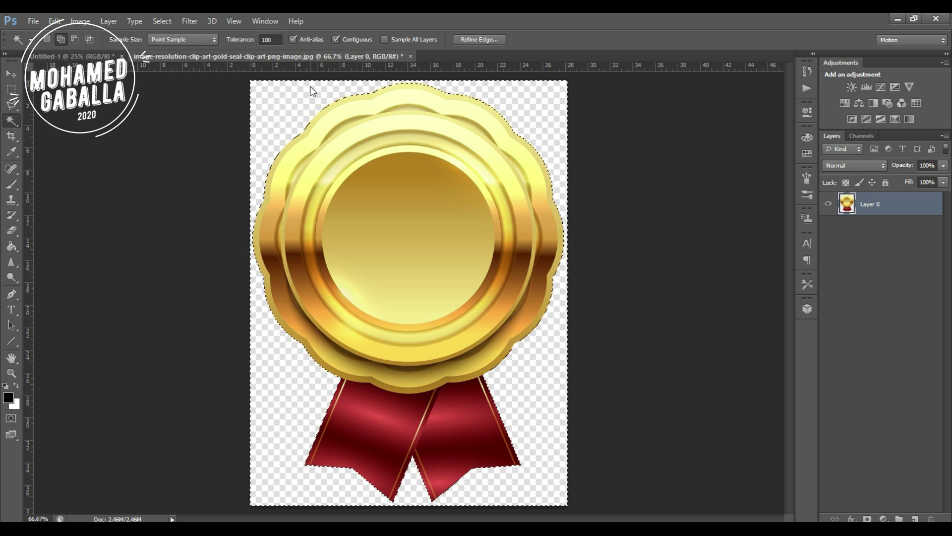
key(Delete)
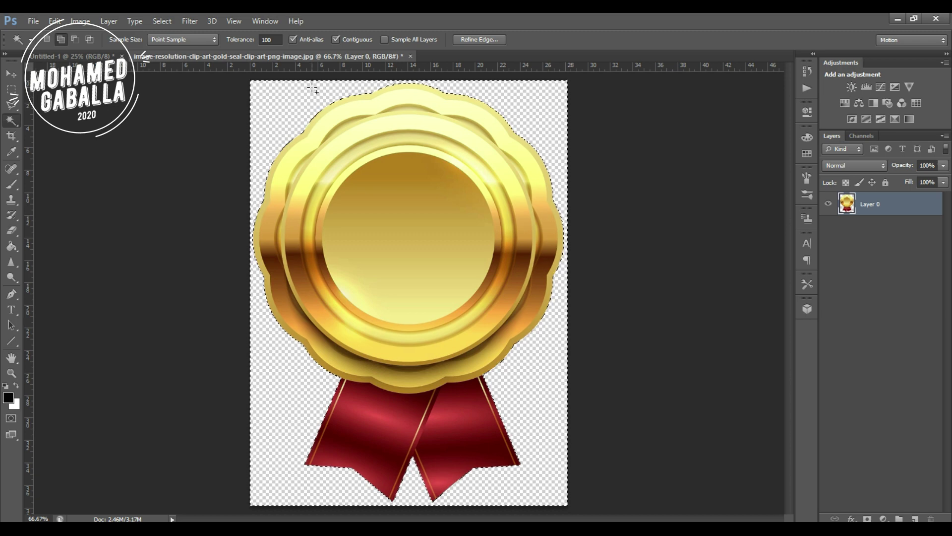
key(ctrl+d)
click(10, 73)
drag(391, 147, 441, 363)
Scale the seal and centre it between SIGNATURE and DATE, then copy it to the header's top-left.
mouse_move(479, 441)
mouse_down()
mouse_move(435, 380)
mouse_move(440, 389)
mouse_up()
mouse_move(415, 326)
mouse_down()
mouse_move(442, 406)
mouse_move(431, 404)
mouse_move(434, 412)
mouse_up()
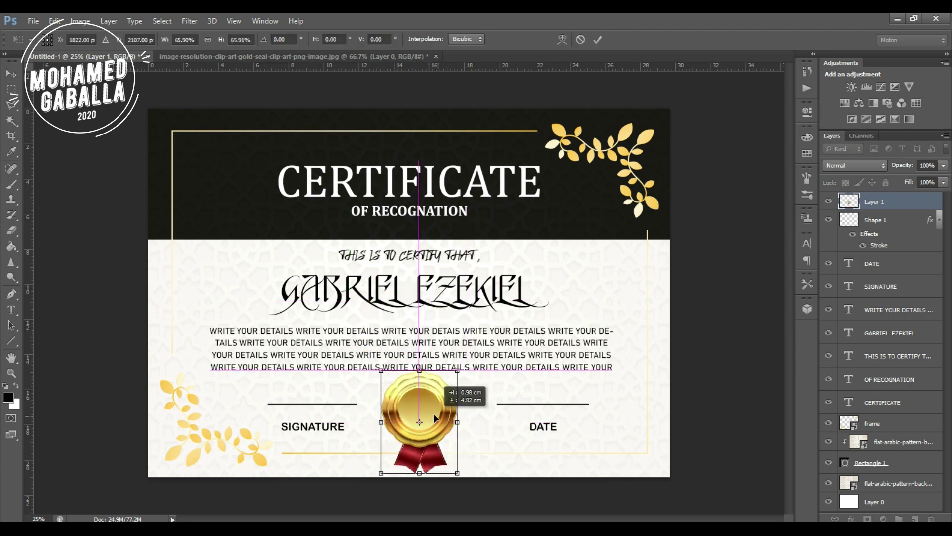
drag(456, 471, 427, 448)
drag(418, 412, 432, 417)
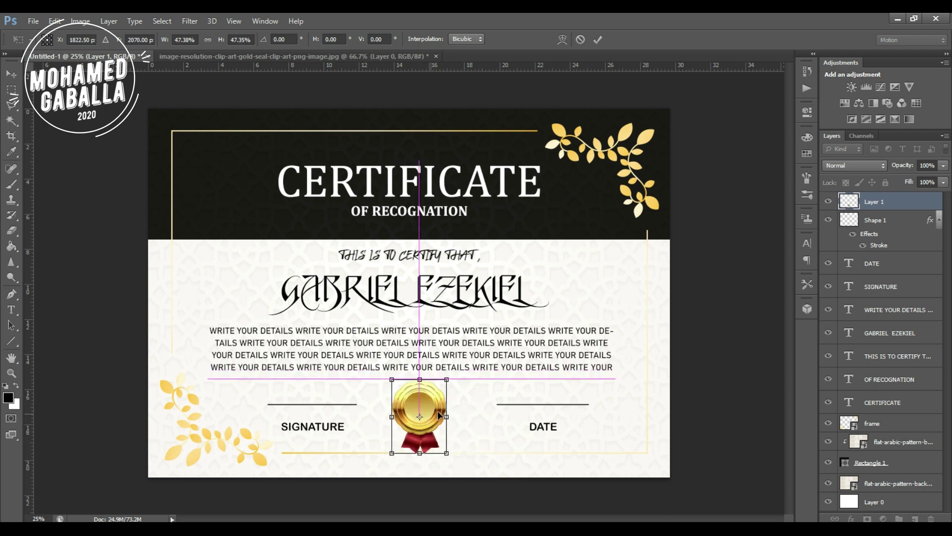
key(Return)
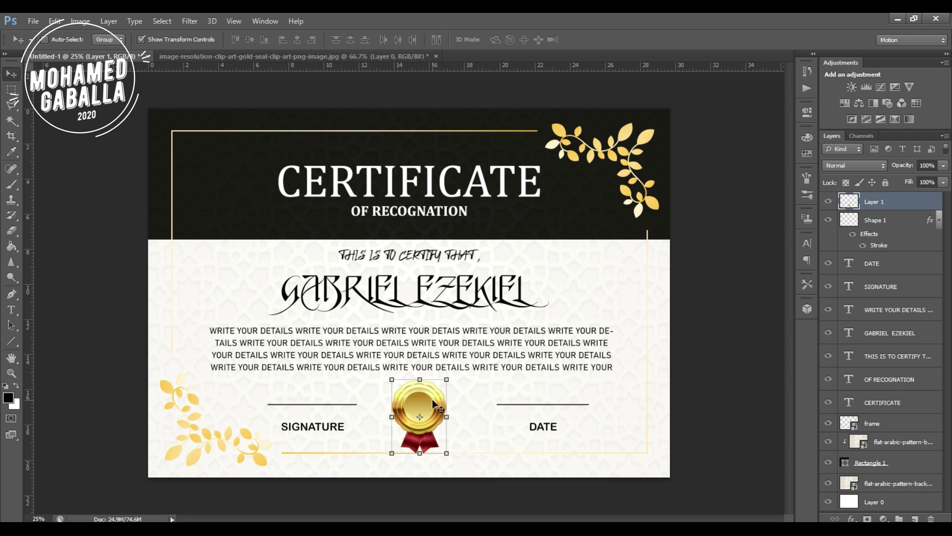
drag(432, 399, 253, 236)
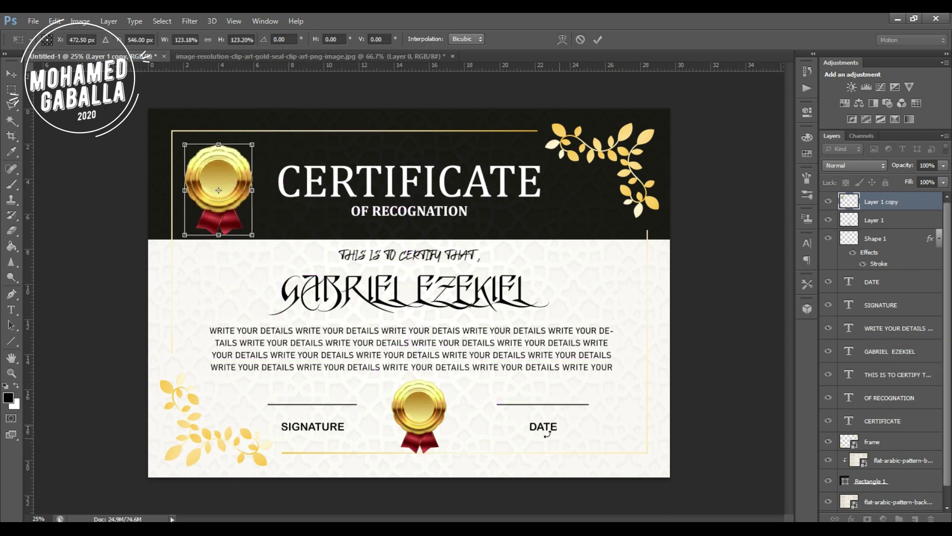
key(Return)
Give the header seal (Layer 1 copy) a 24 px pale yellow Outer Glow.
right_click(896, 208)
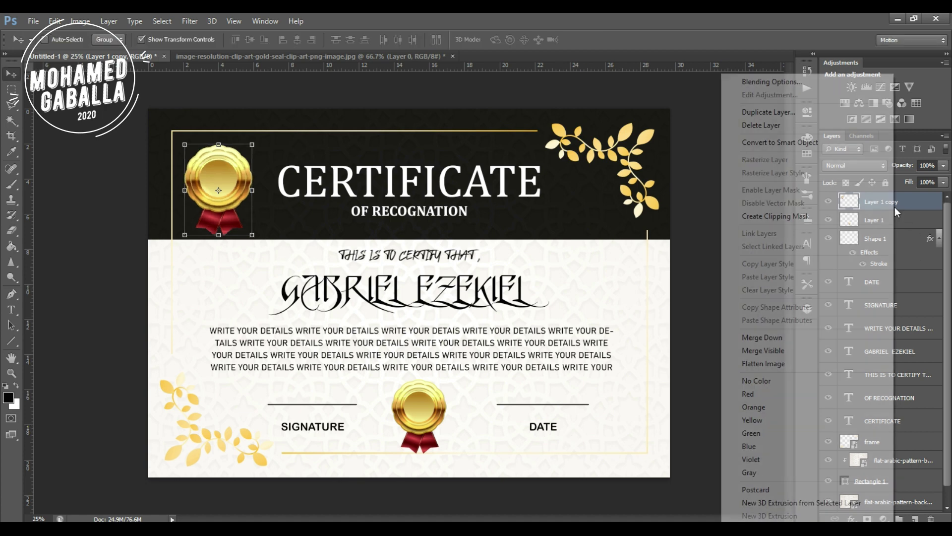
click(772, 82)
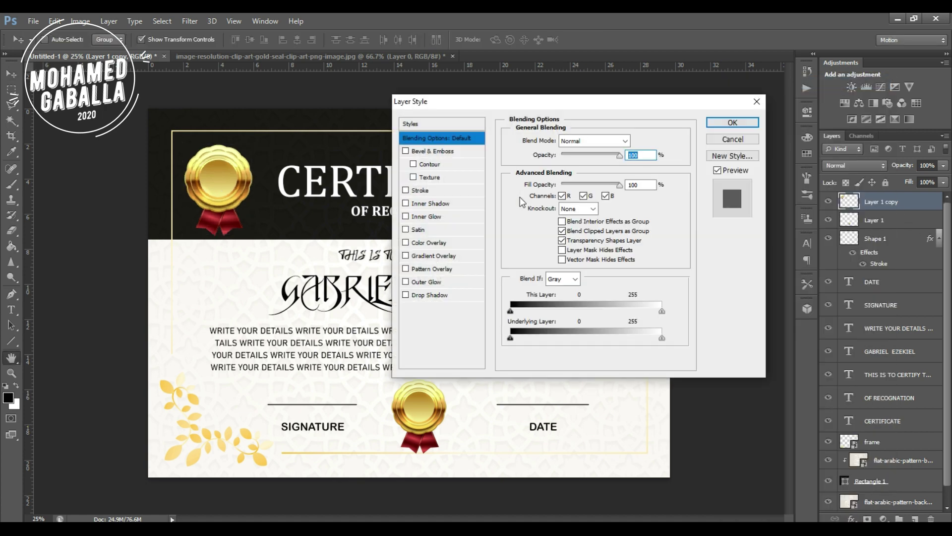
click(405, 281)
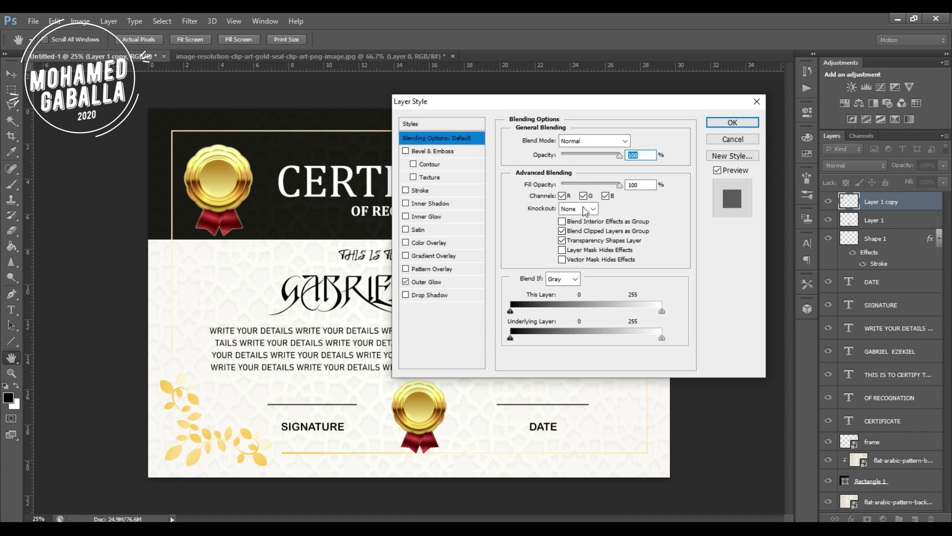
click(447, 281)
drag(555, 170, 555, 168)
drag(556, 244, 562, 245)
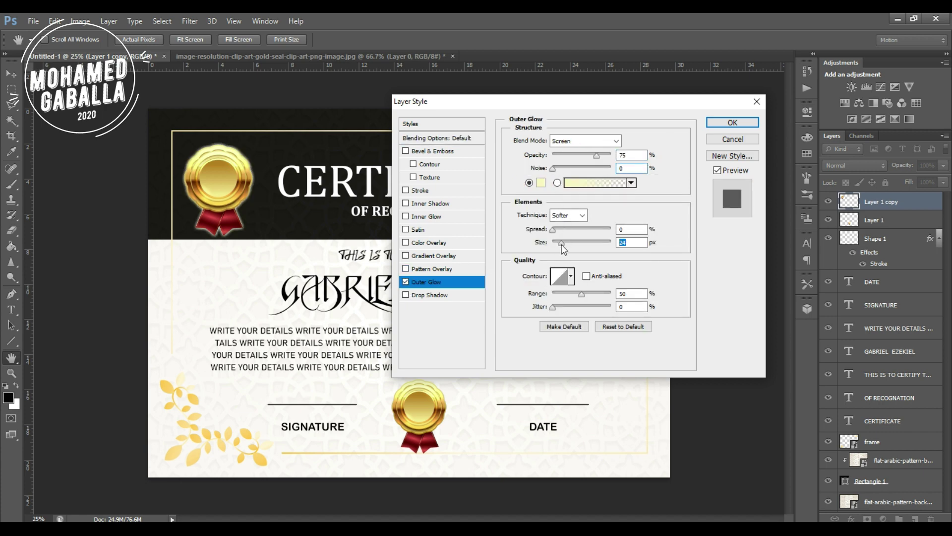
click(733, 122)
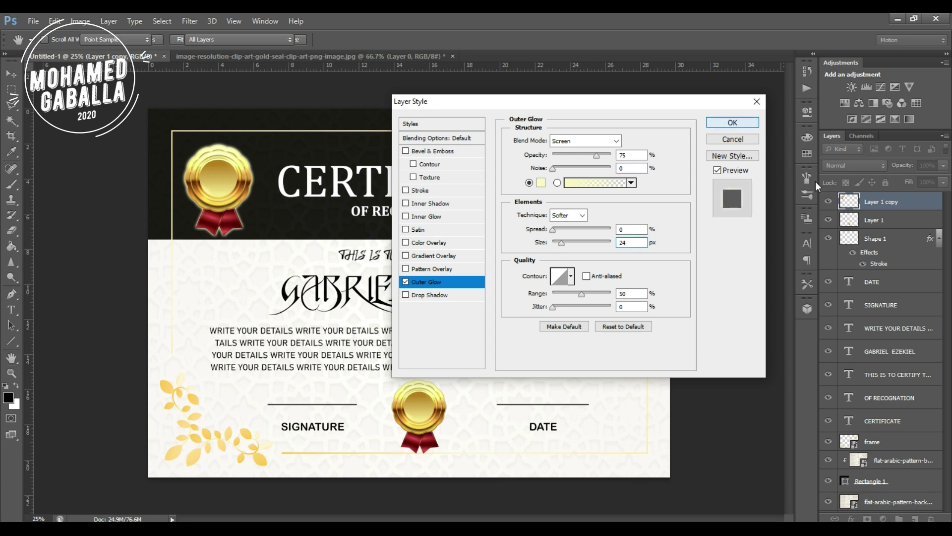
Copy the glow onto the bottom seal (Layer 1) and make it black with Normal blending.
drag(932, 208, 916, 248)
click(878, 269)
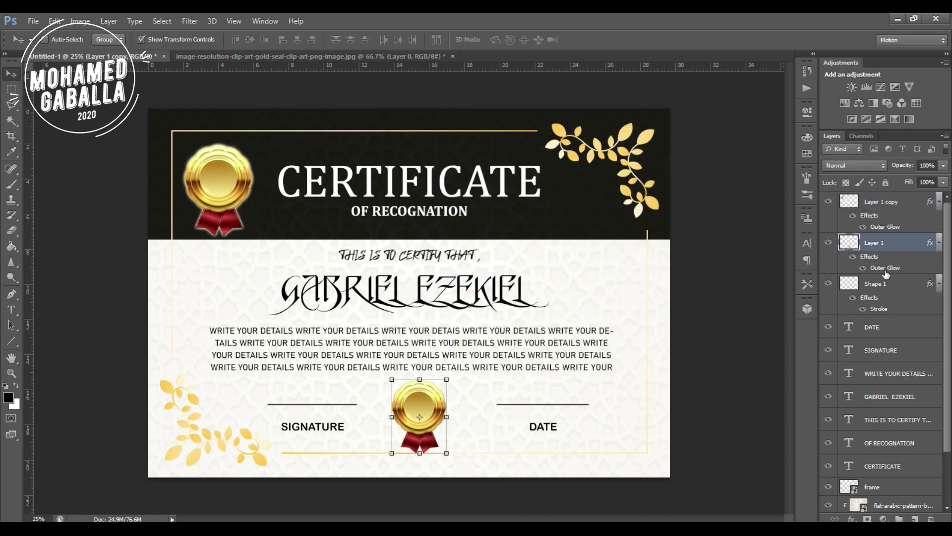
double_click(886, 270)
click(541, 183)
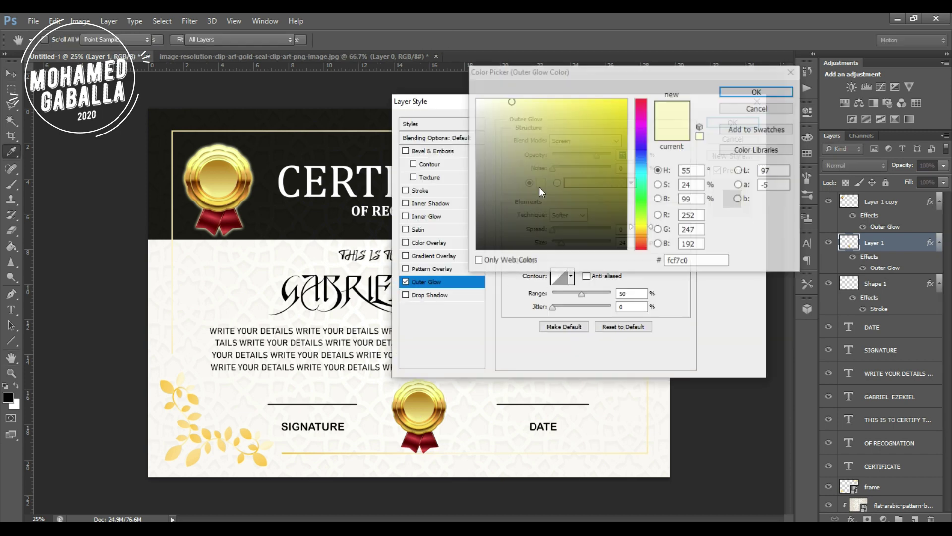
drag(541, 192, 462, 261)
click(725, 93)
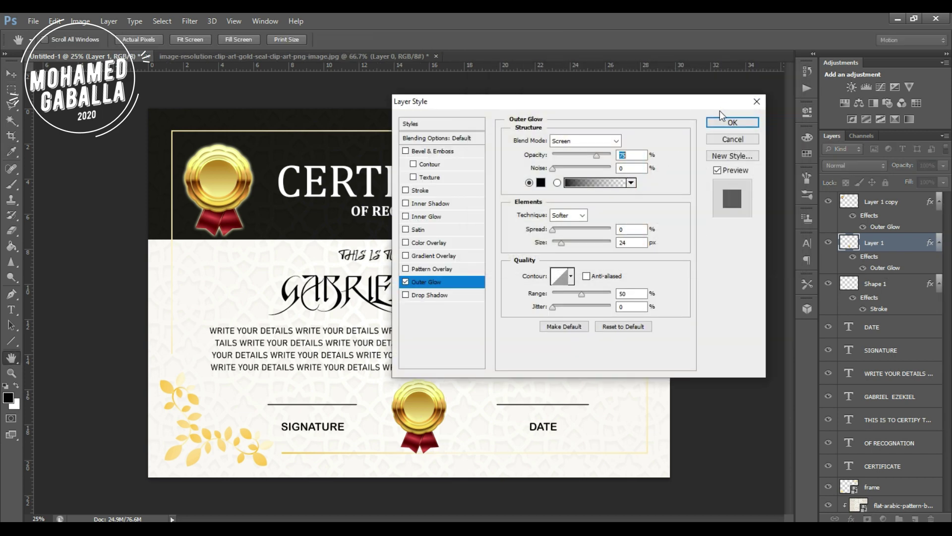
click(595, 141)
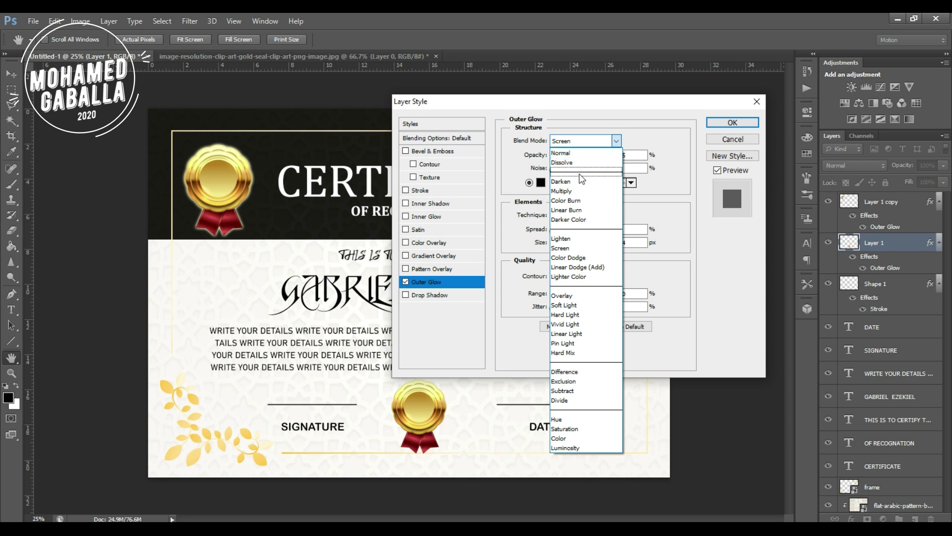
click(577, 153)
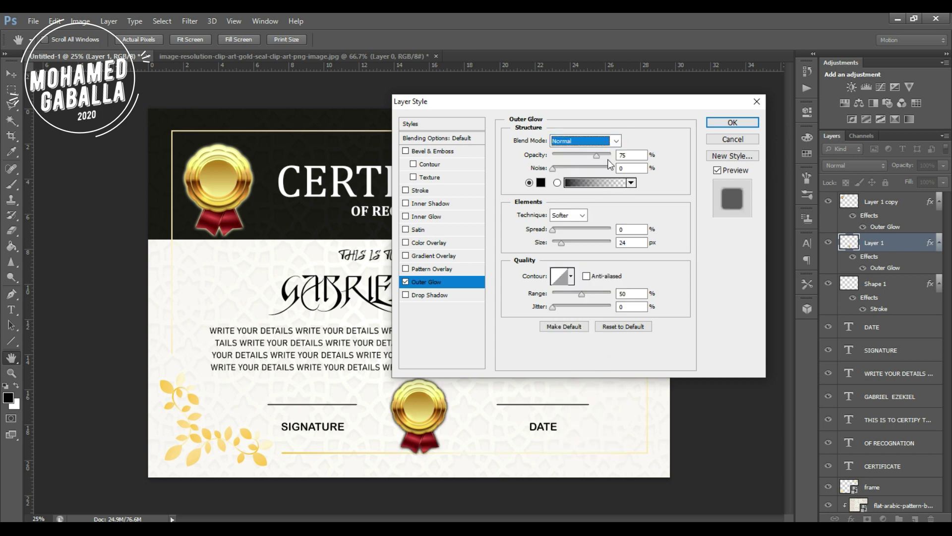
click(719, 123)
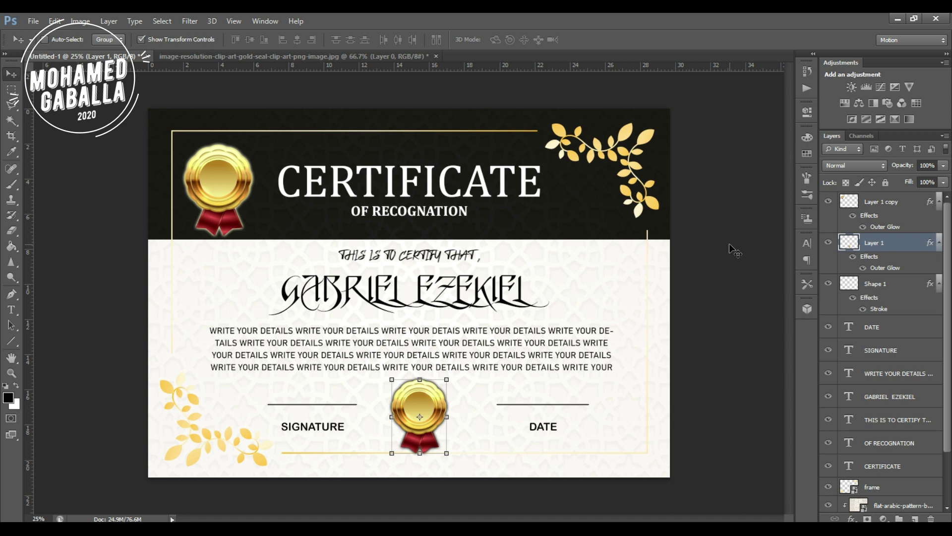
Duplicate the CERTIFICATE title layer and colour the copy's text black.
click(907, 285)
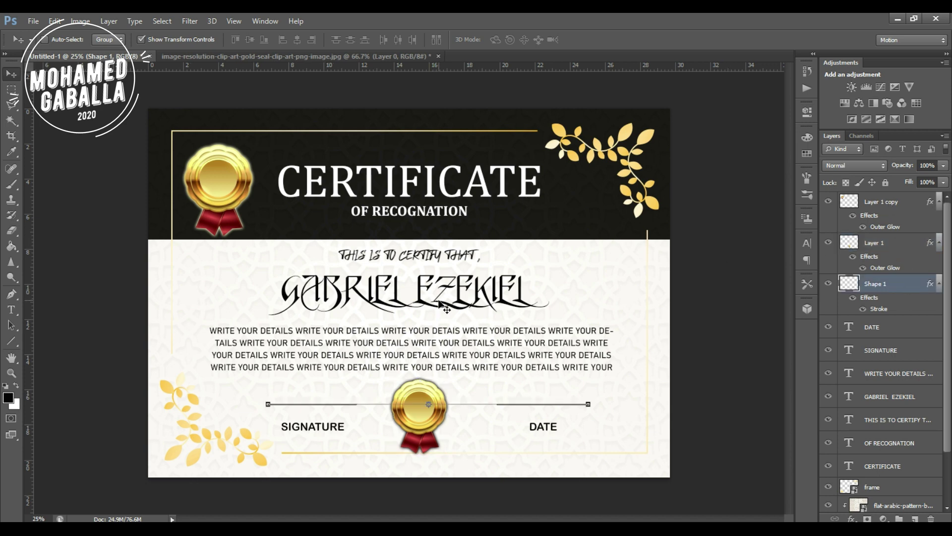
scroll(882, 347, down, 3)
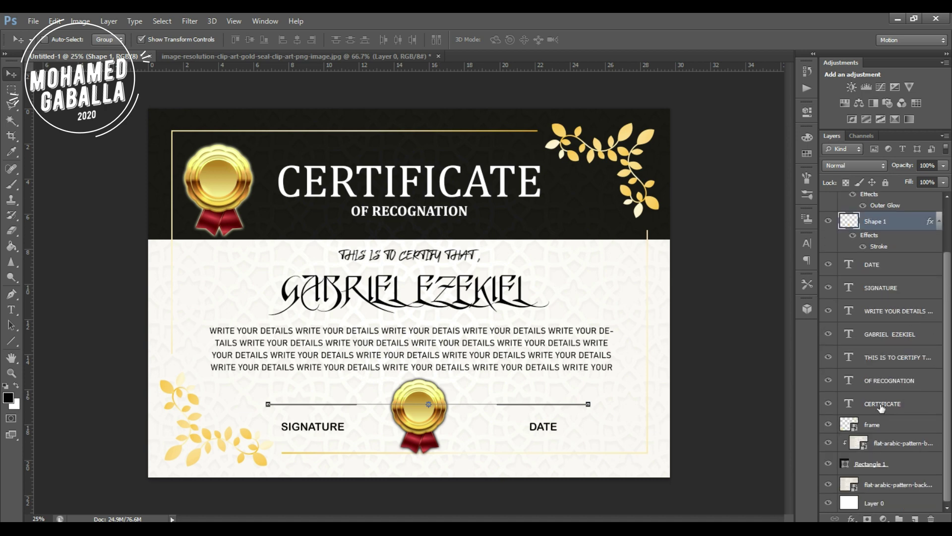
click(880, 403)
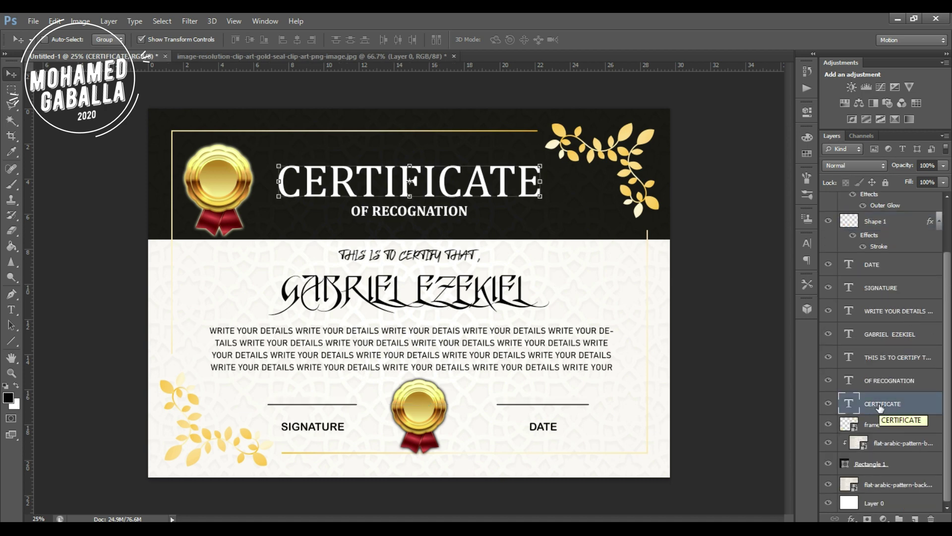
drag(867, 408, 846, 430)
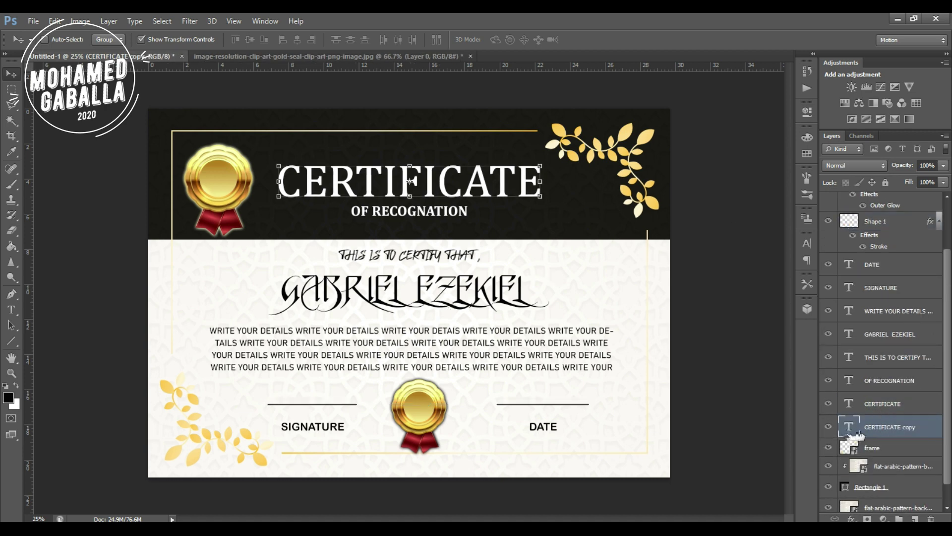
key(t)
double_click(846, 431)
click(8, 398)
click(683, 216)
click(737, 91)
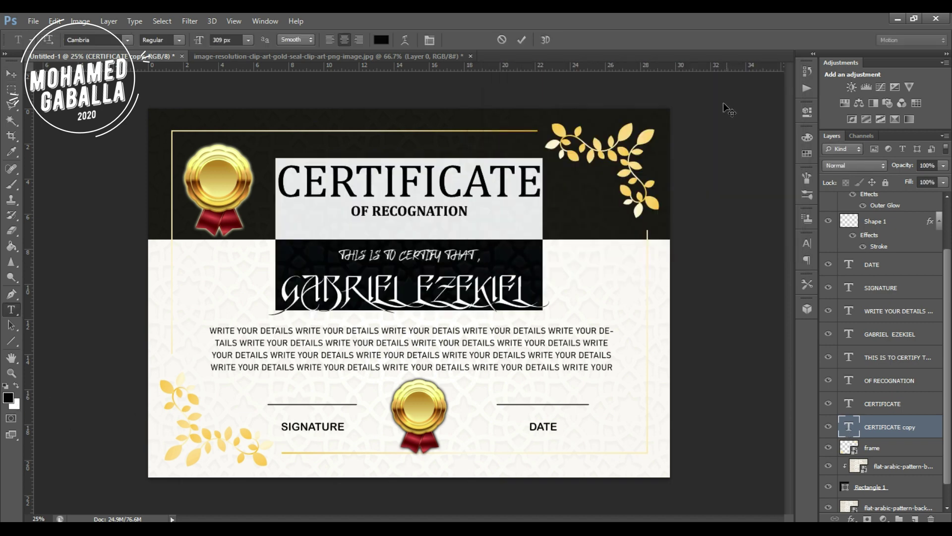
click(13, 74)
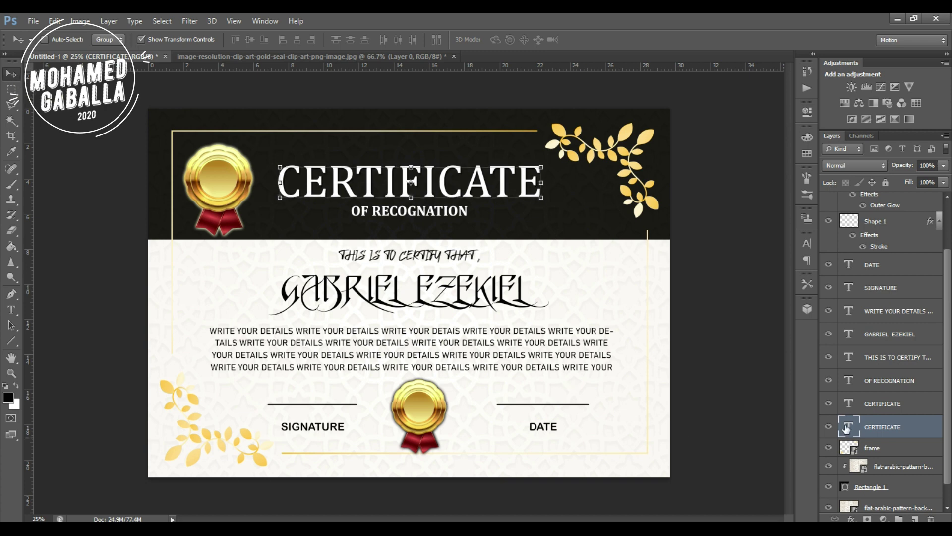
Add an Outer Glow to the CERTIFICATE title with Normal blending and 21 px size.
right_click(871, 423)
click(741, 66)
drag(496, 98, 657, 104)
click(568, 287)
click(588, 286)
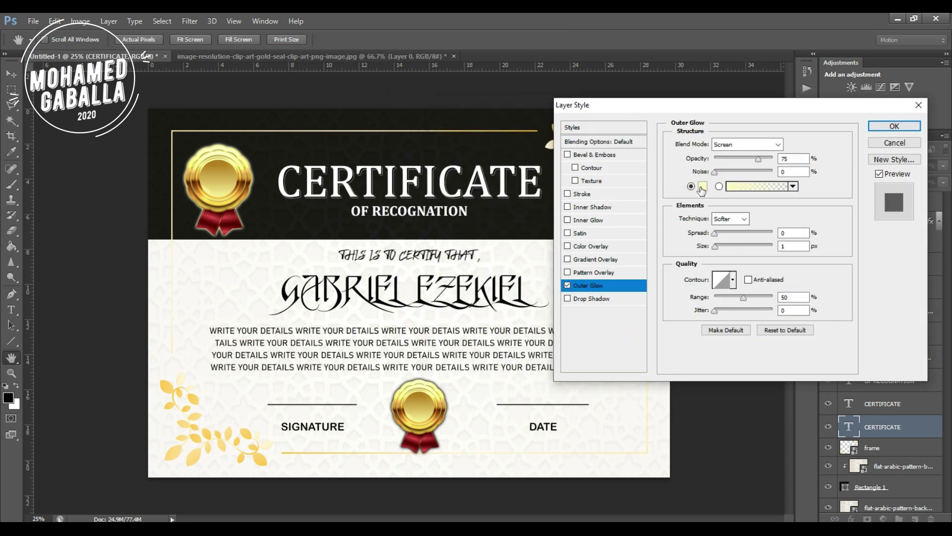
click(687, 185)
click(758, 91)
click(742, 144)
click(738, 157)
drag(715, 246, 716, 245)
click(877, 126)
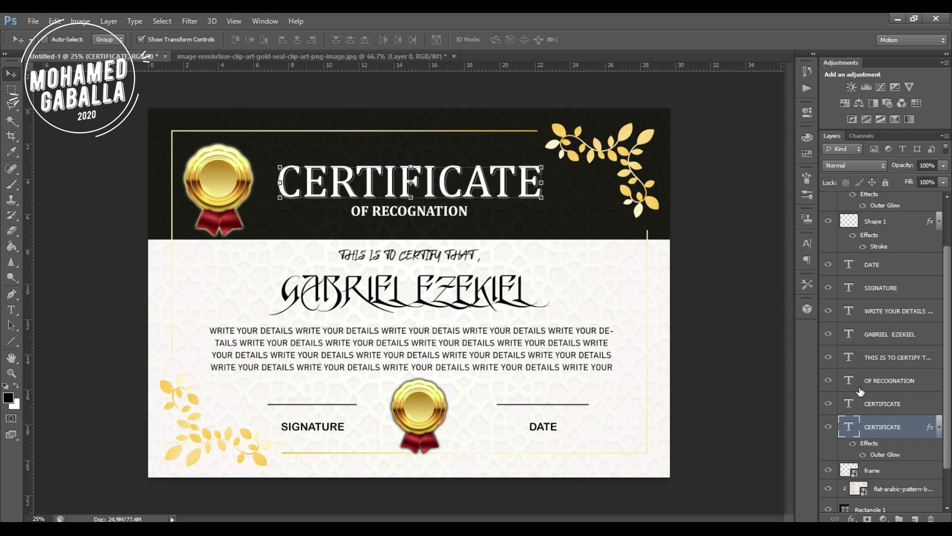
Duplicate the recipient's name layer, make the copy's text white, and nudge it right and down.
click(876, 340)
alt+drag(876, 340, 876, 354)
double_click(849, 357)
click(17, 387)
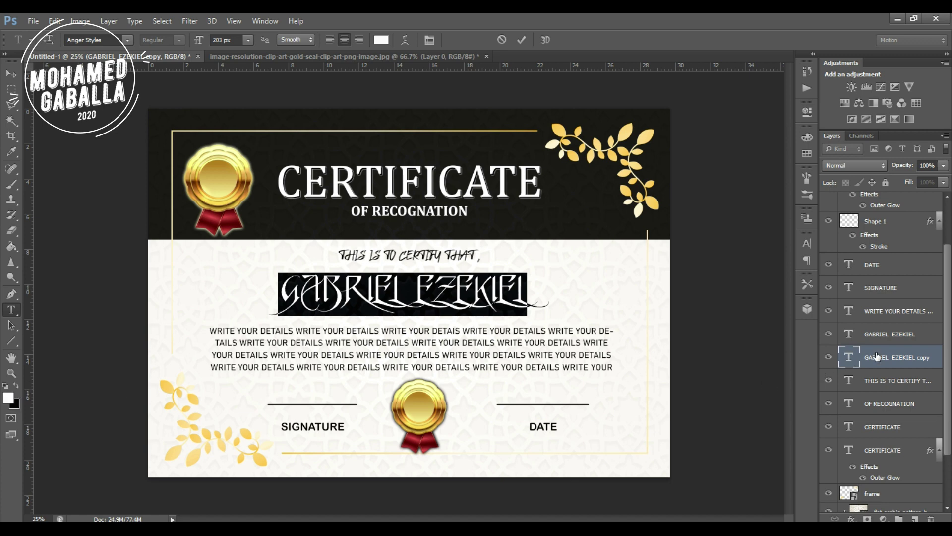
click(11, 73)
key(shift+Right)
key(shift+Down)
Copy the title's Outer Glow onto the name layer and change the glow colour to black.
drag(930, 454, 930, 367)
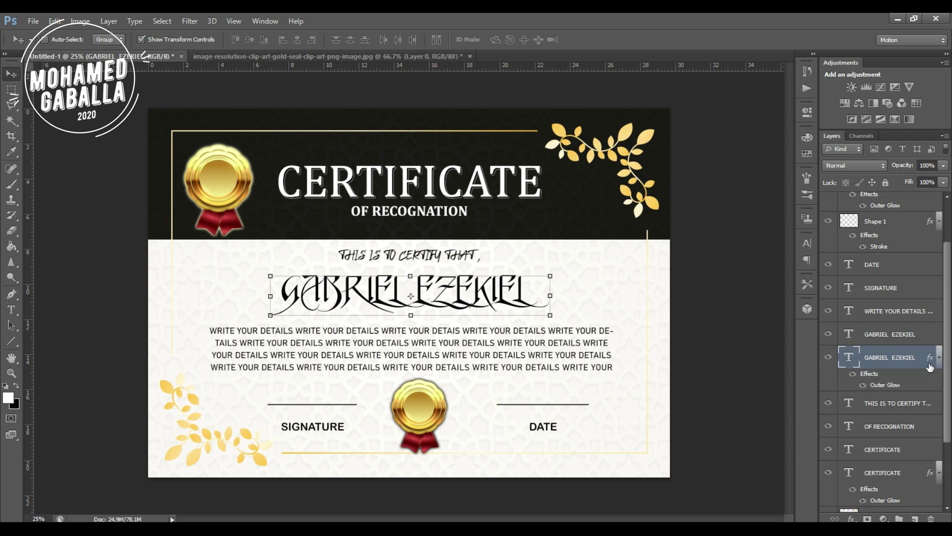
double_click(882, 386)
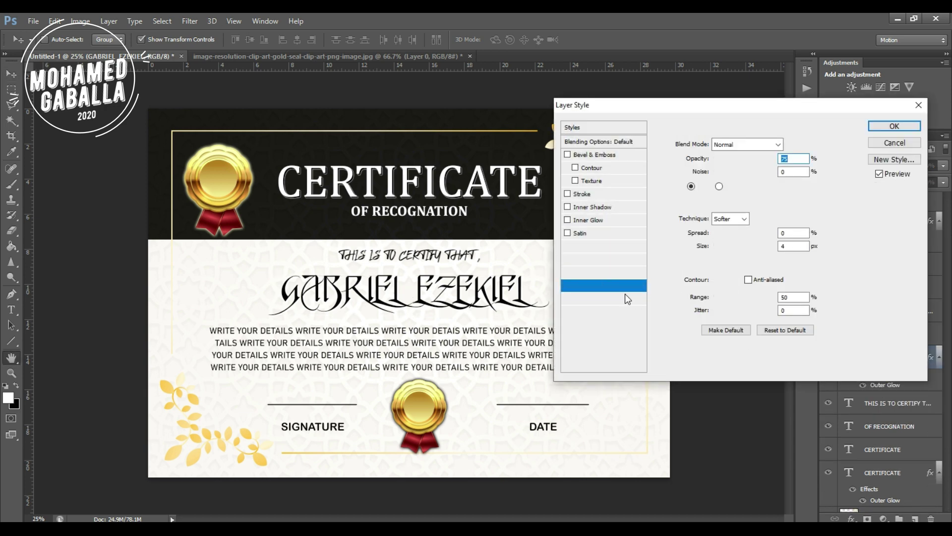
click(703, 186)
drag(610, 218, 476, 249)
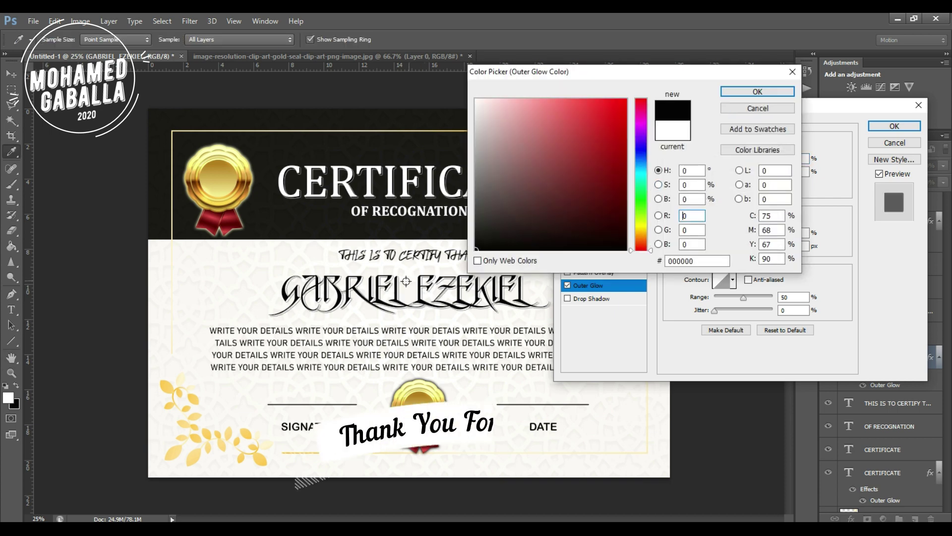
click(757, 93)
click(894, 126)
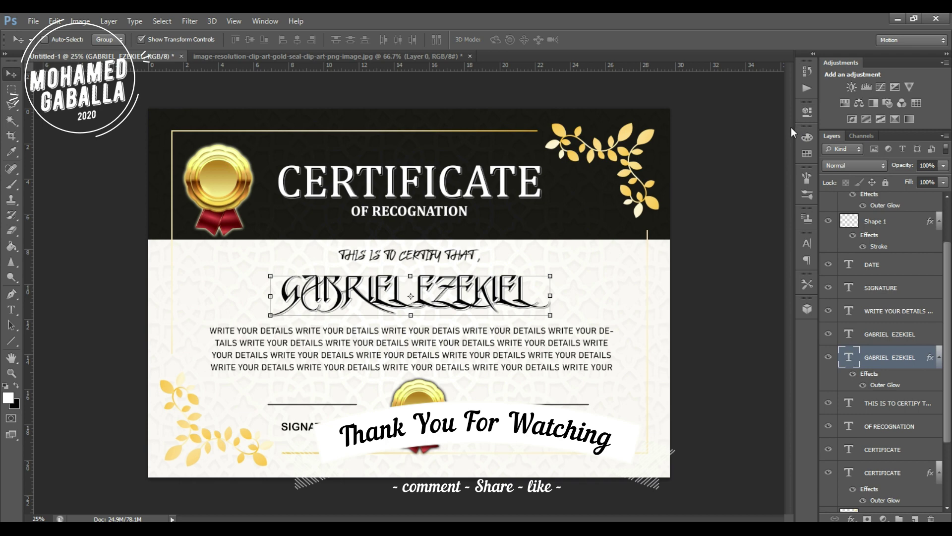
Save the certificate as JPEG file 1.jpg at Quality 12 (Maximum).
scroll(844, 355, up, 1)
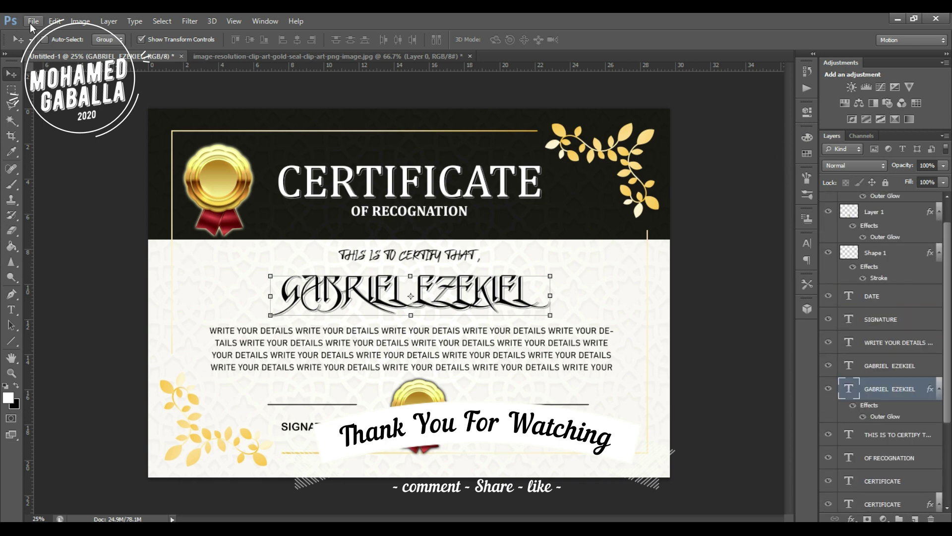
click(32, 21)
click(80, 169)
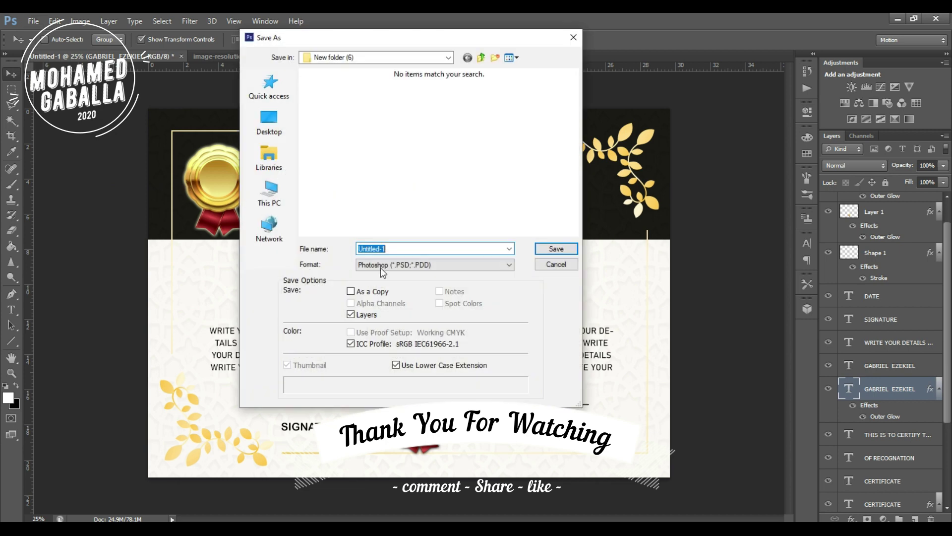
click(382, 271)
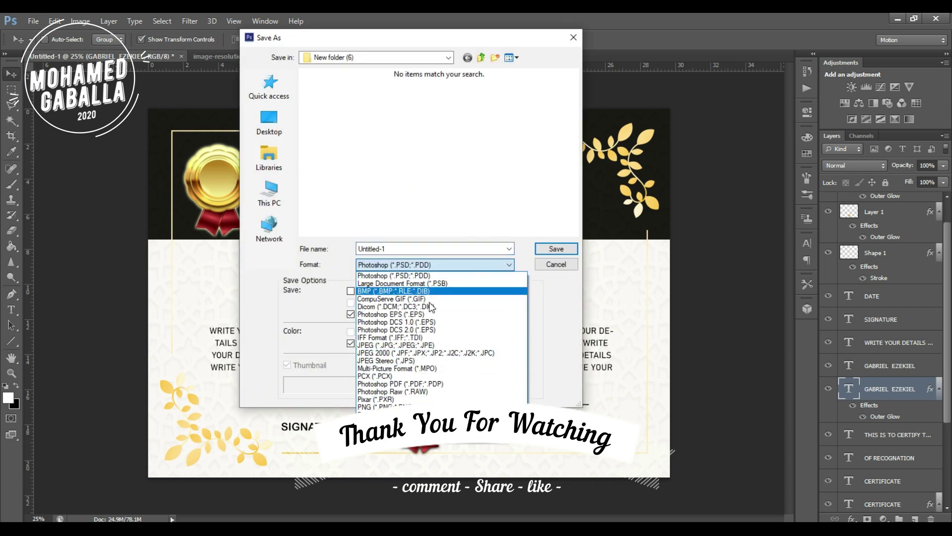
click(392, 345)
double_click(388, 248)
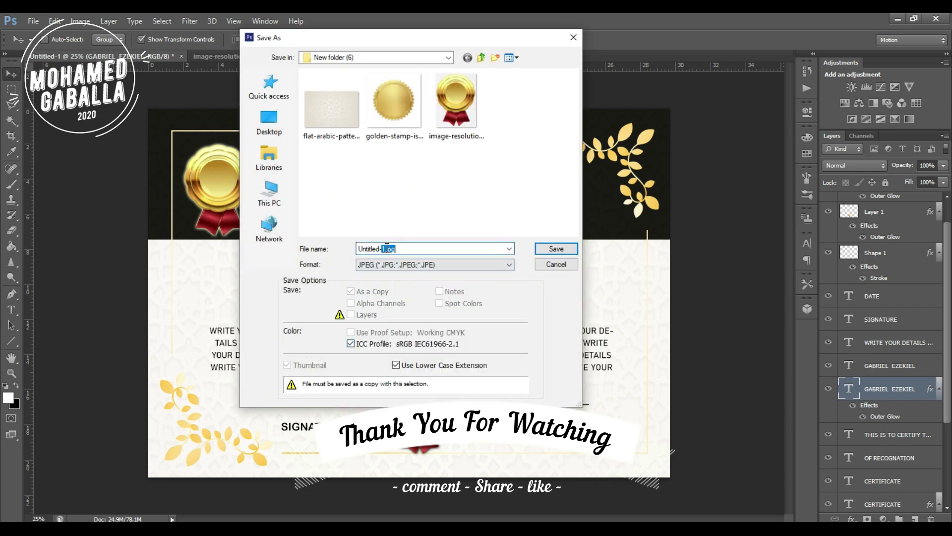
key(ctrl+a)
text(1)
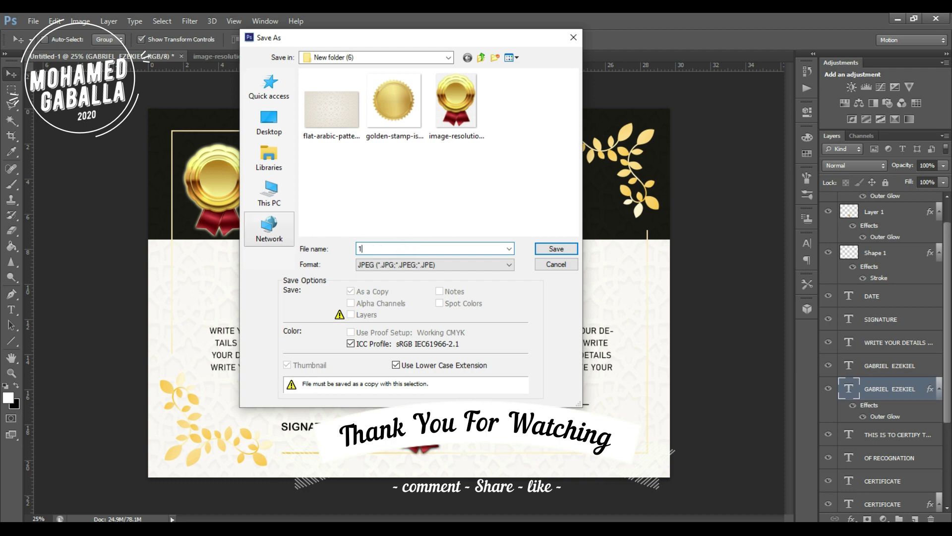
click(567, 253)
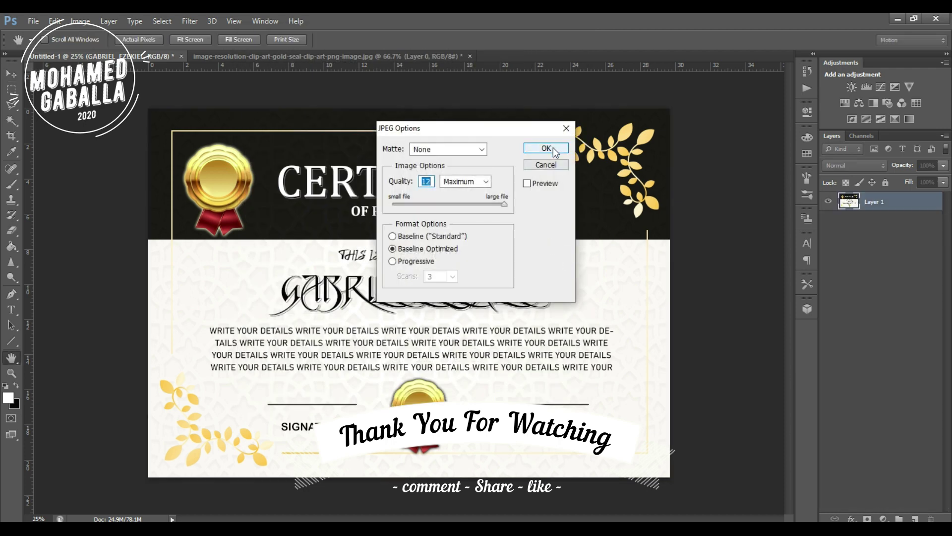
click(553, 147)
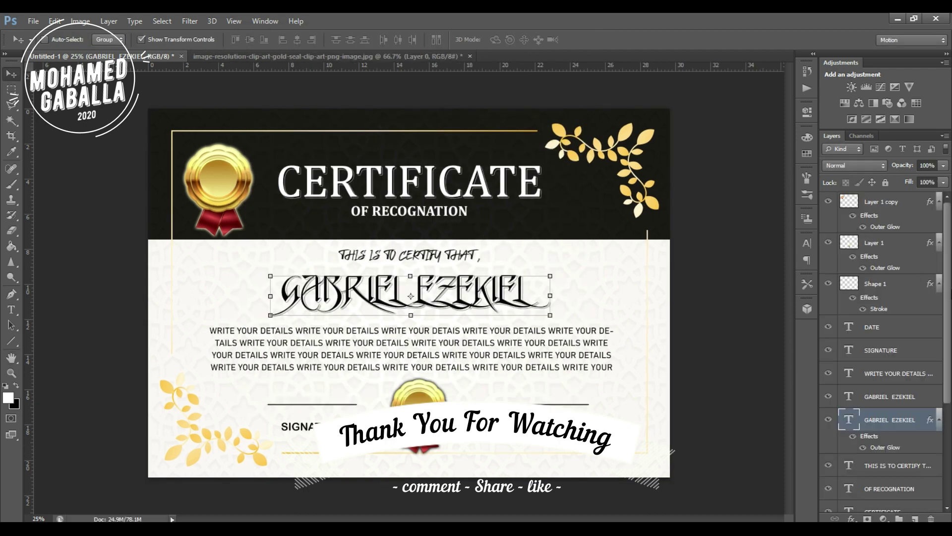
Rotate, enlarge and reposition the Rectangle 1 header into a diagonal band tilted about 13°.
scroll(891, 308, down, 5)
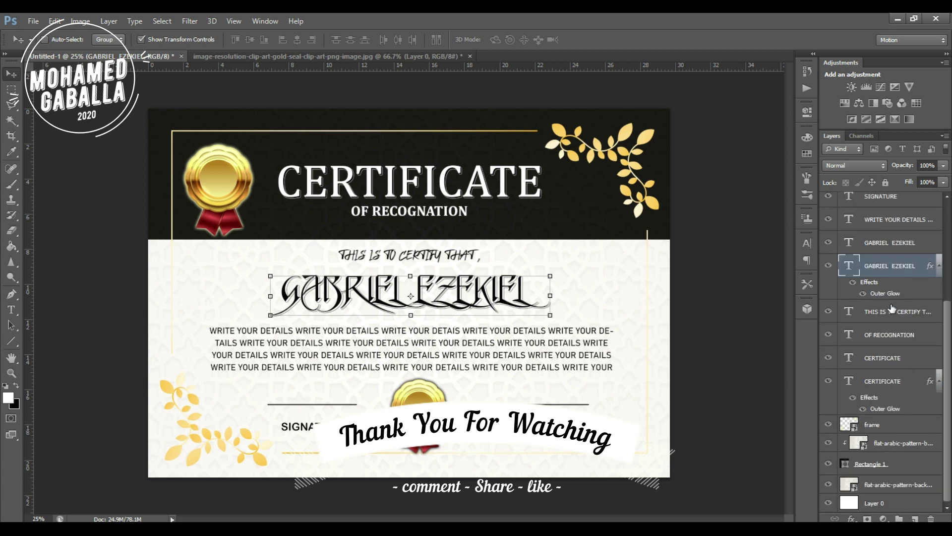
click(896, 465)
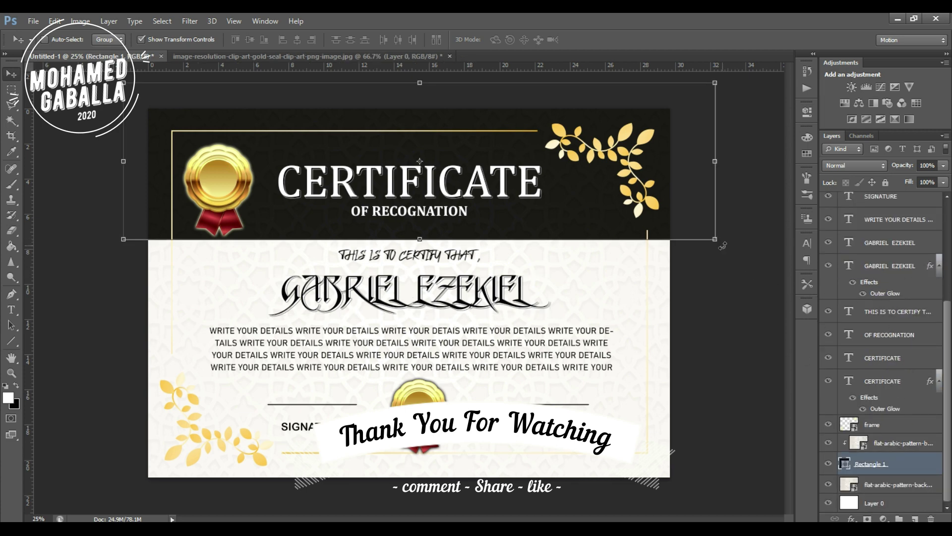
key(ctrl+t)
drag(732, 211, 777, 501)
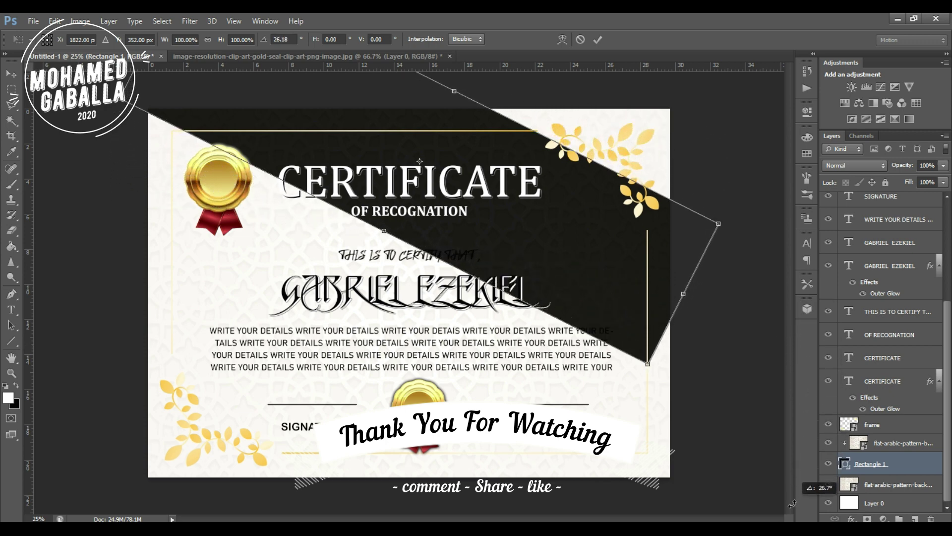
drag(645, 368, 683, 495)
drag(499, 111, 635, 56)
drag(623, 122, 640, 159)
drag(718, 488, 768, 408)
drag(669, 333, 663, 279)
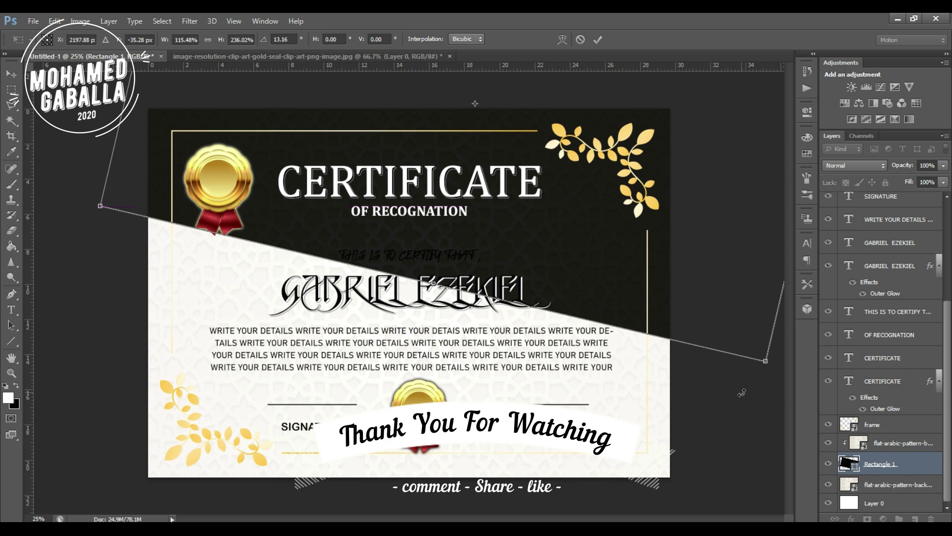
key(Return)
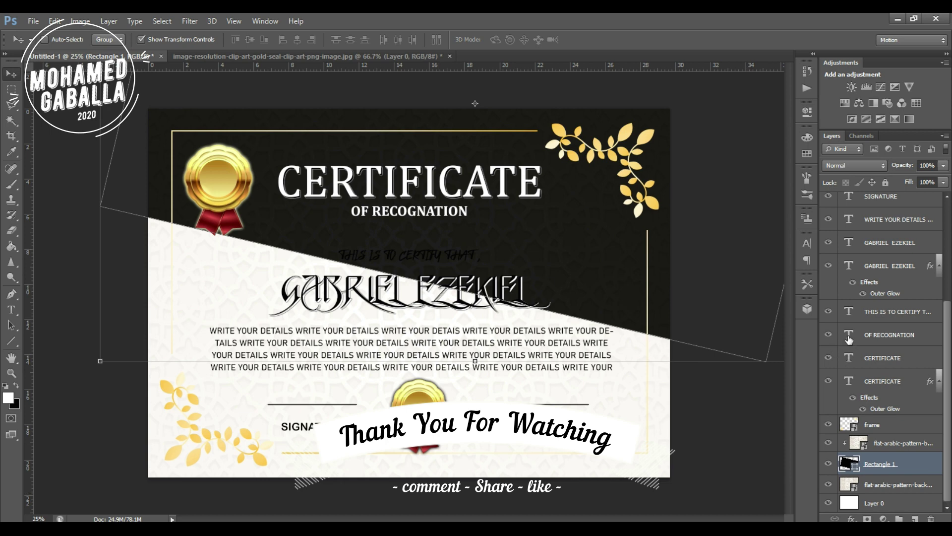
Recolour the THIS IS TO CERTIFY THAT line to white.
double_click(849, 311)
click(381, 40)
click(727, 92)
click(412, 250)
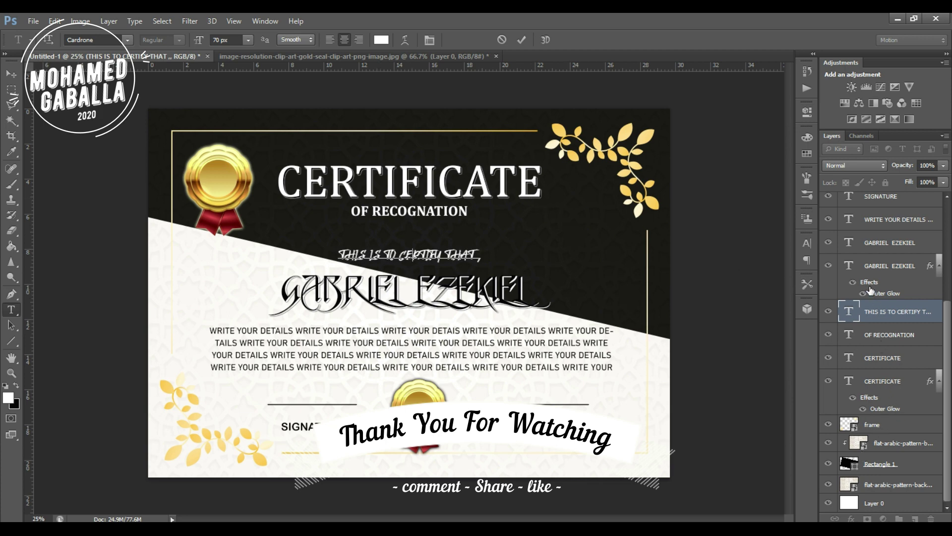
key(v)
Add a thicker white Stroke effect to the upper recipient's name layer.
click(872, 247)
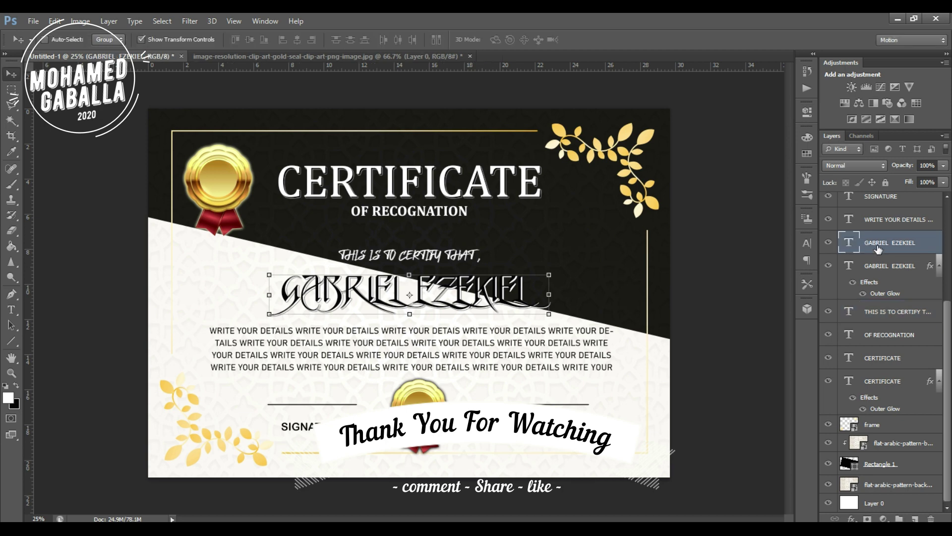
right_click(873, 251)
click(756, 78)
drag(632, 102, 704, 102)
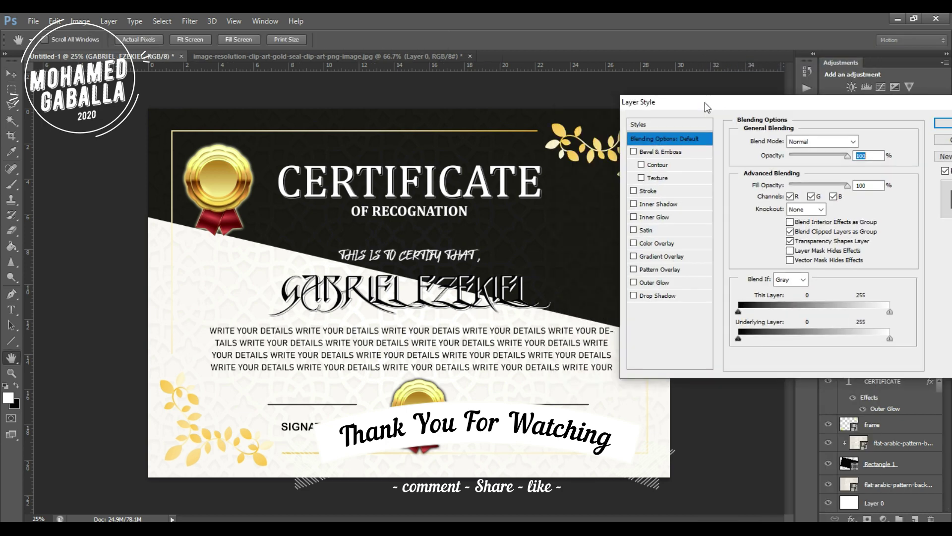
click(633, 190)
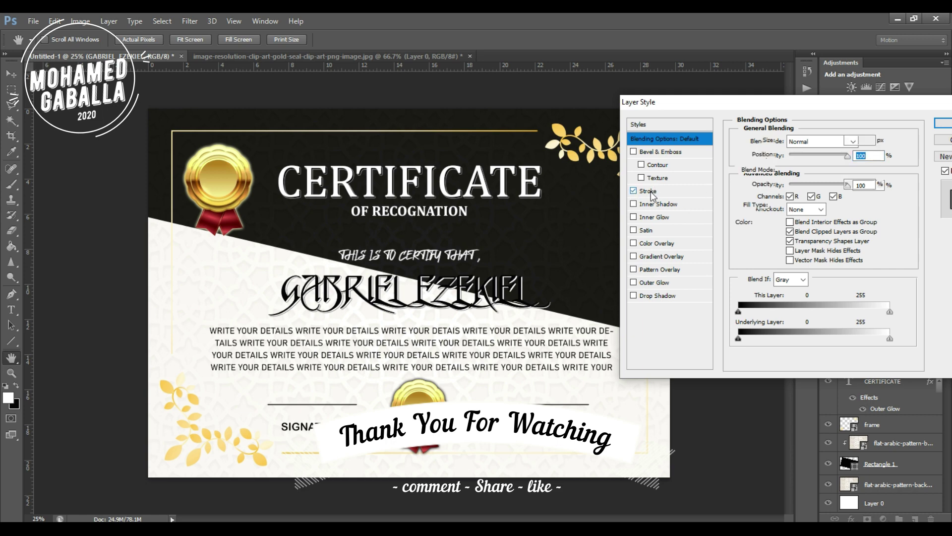
click(651, 191)
click(769, 226)
drag(496, 119, 405, 90)
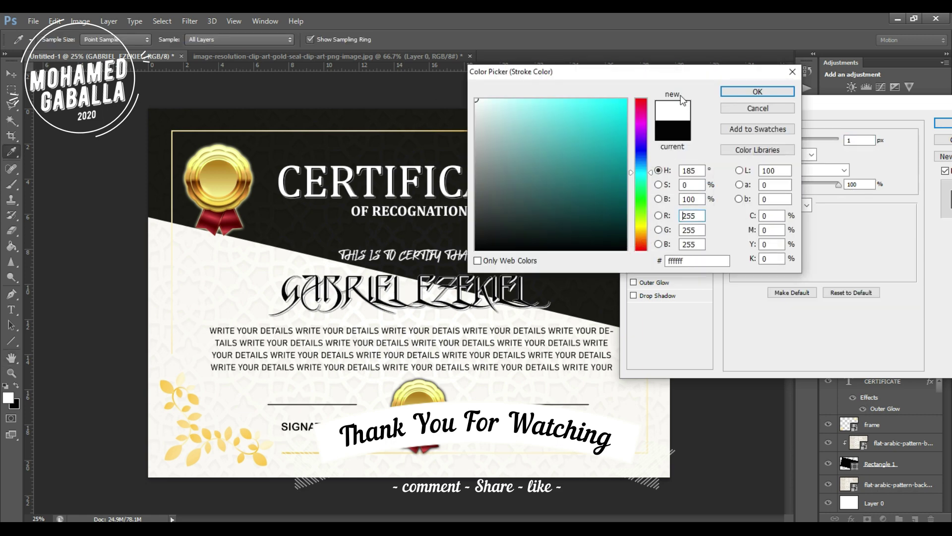
click(772, 94)
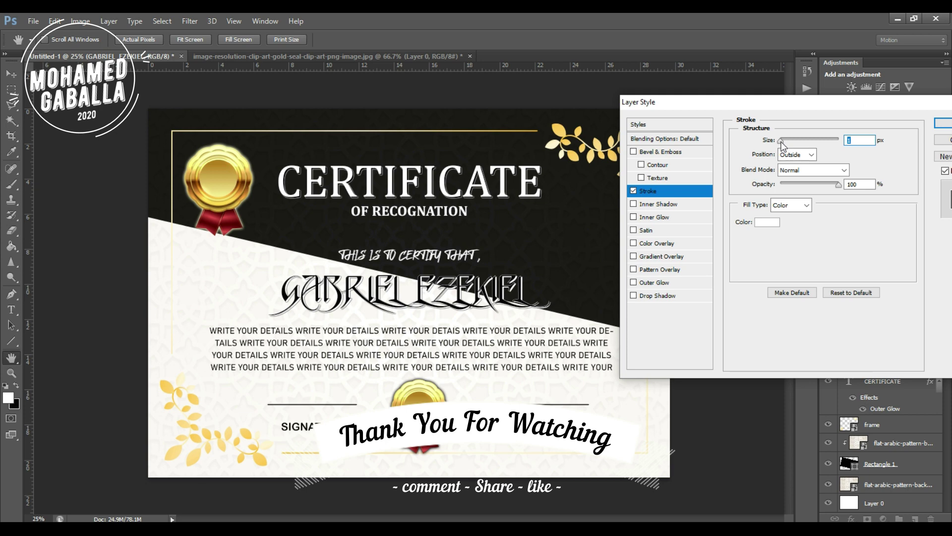
drag(781, 141, 783, 142)
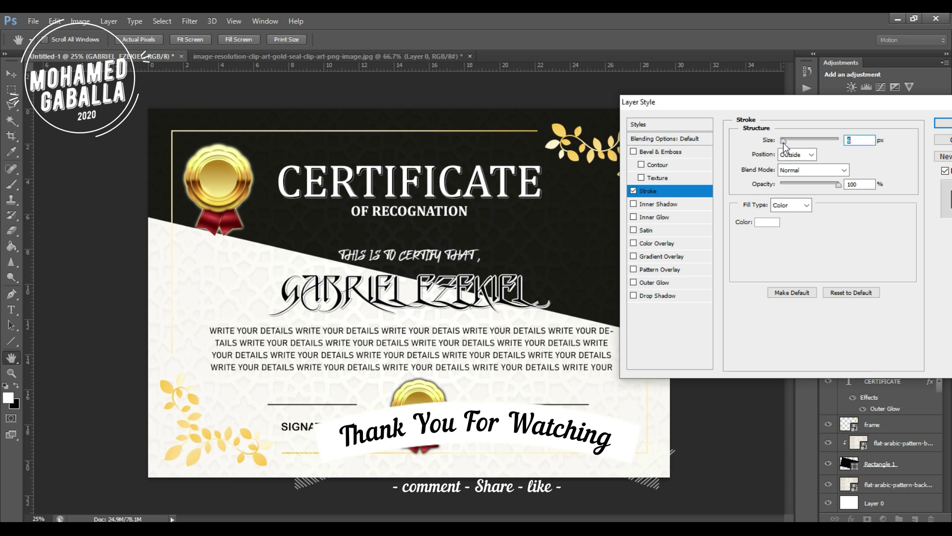
click(942, 123)
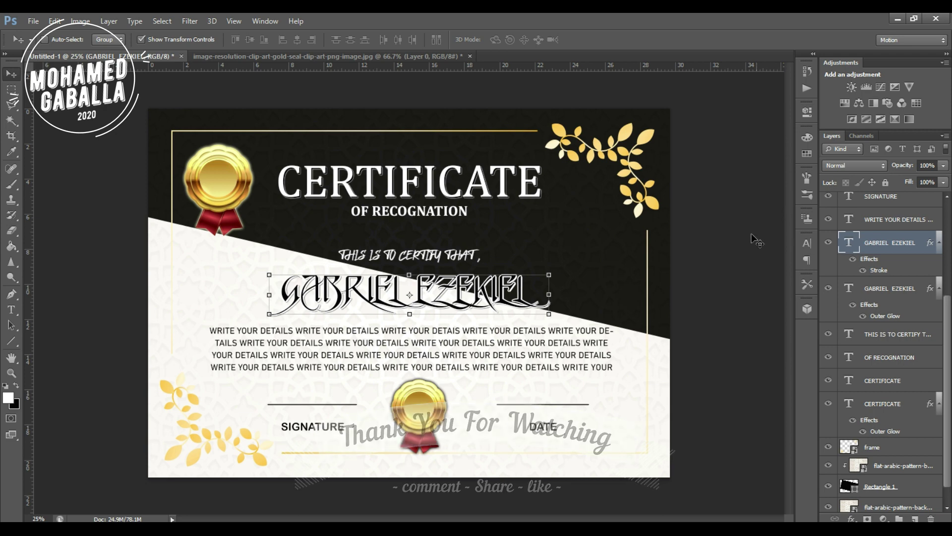
Save this version as JPEG file 2.jpg.
click(33, 21)
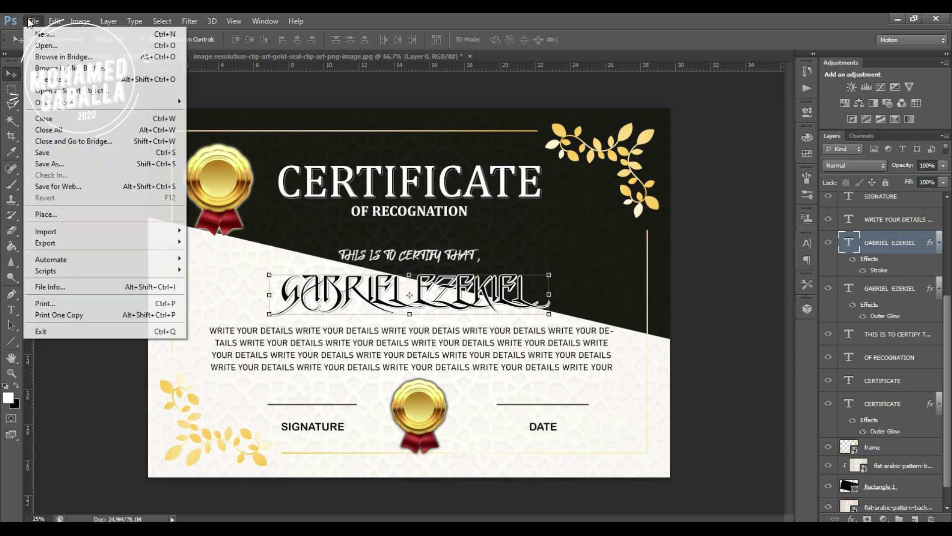
click(65, 162)
text(2)
click(436, 264)
click(445, 345)
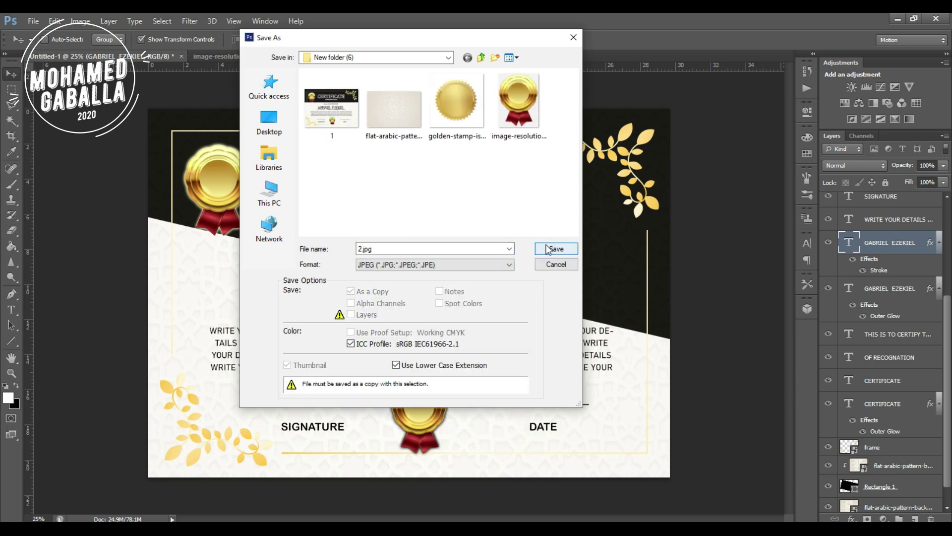